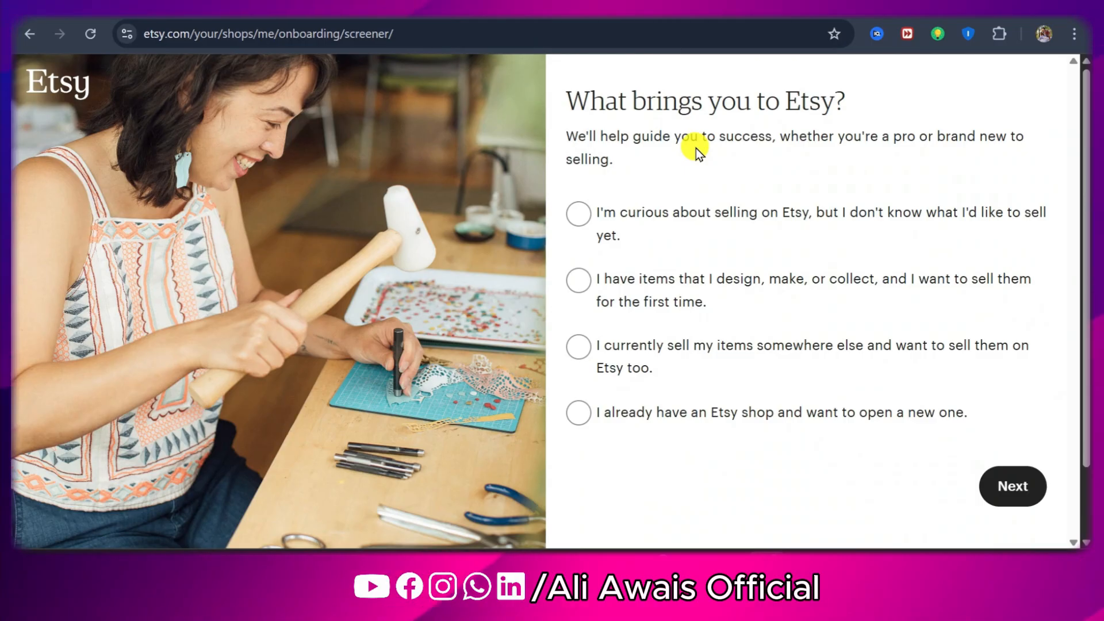
- Answer that you'll sell your own designed, made or collected items for the first time, and start the shop
{"action": "left_click", "coordinate": [647, 287]}
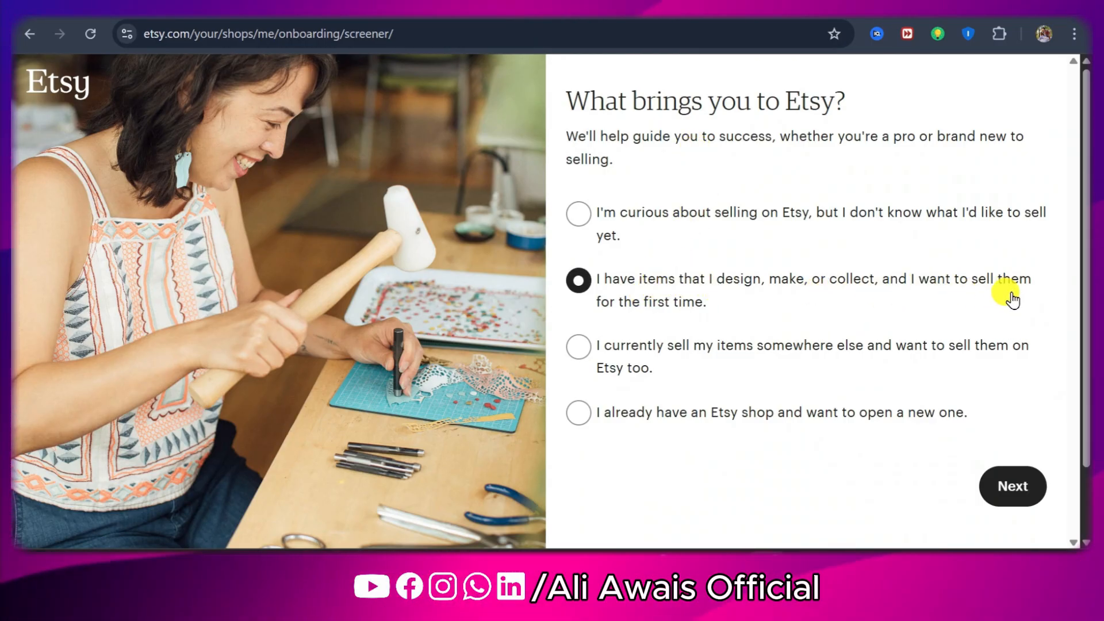
{"action": "left_click", "coordinate": [997, 480]}
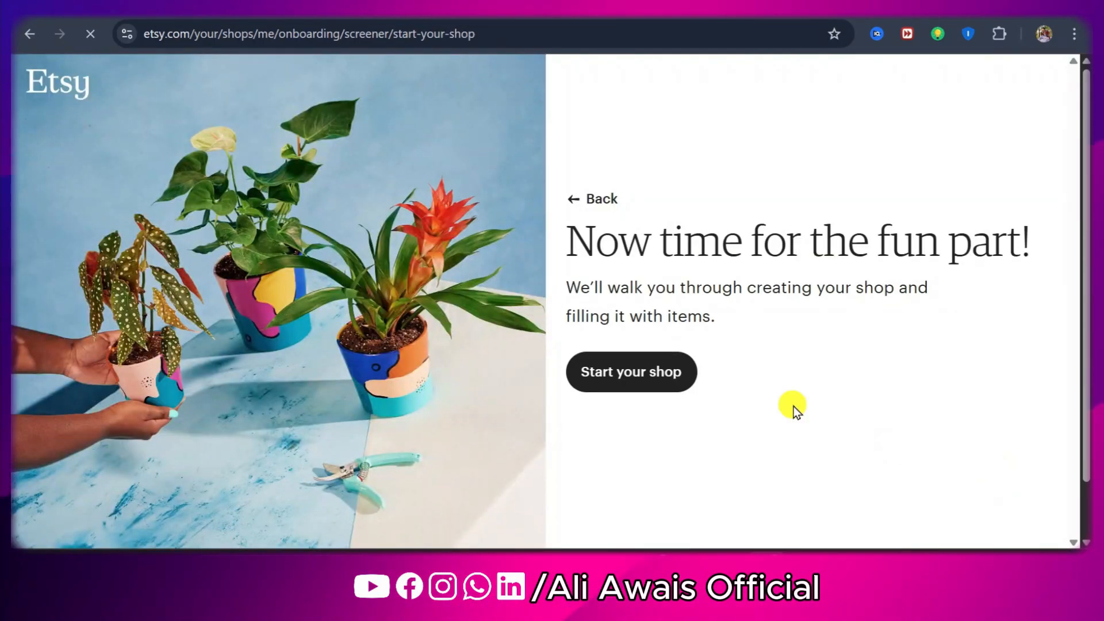
{"action": "left_click", "coordinate": [672, 378]}
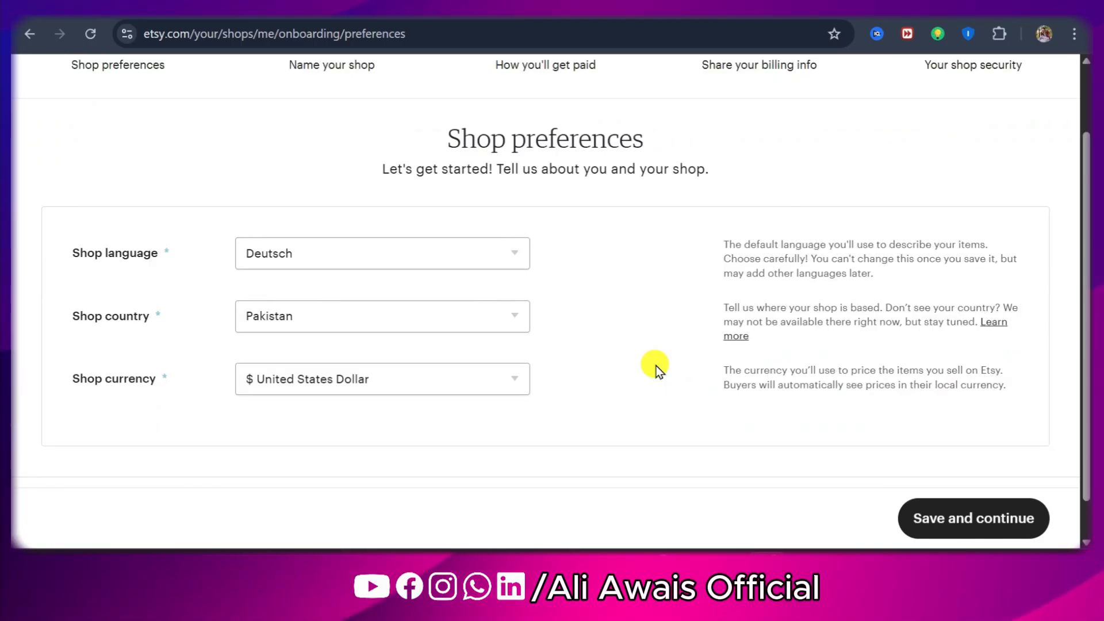
- Set the shop language to English, keep Pakistan and US Dollar, and save the preferences
{"action": "left_click", "coordinate": [300, 252]}
{"action": "left_click", "coordinate": [292, 322]}
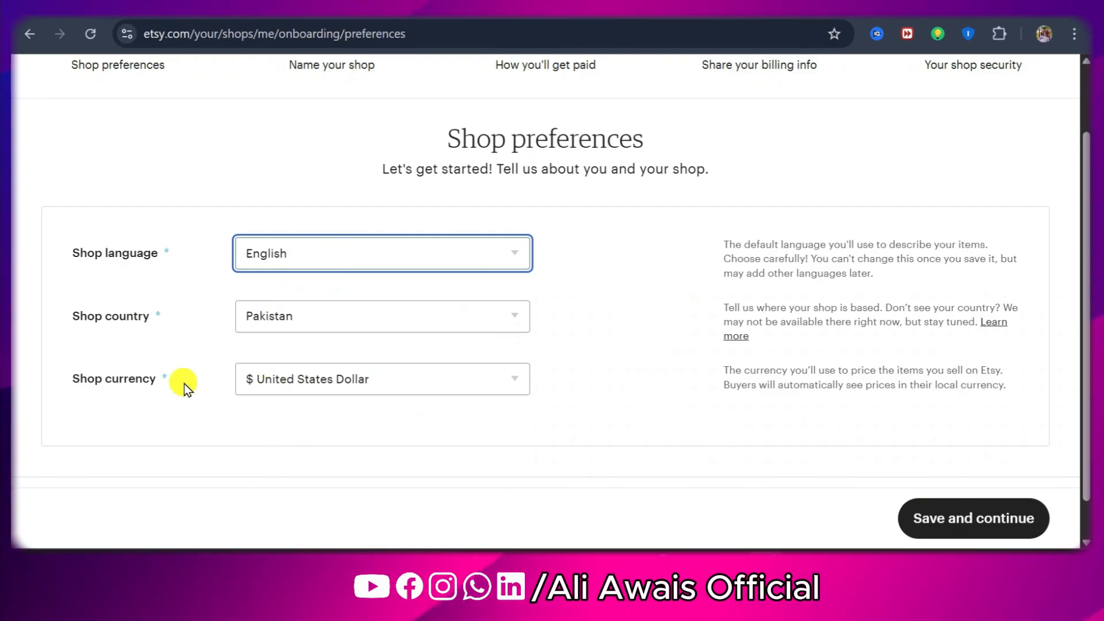
{"action": "scroll", "coordinate": [200, 357], "scroll_direction": "down", "scroll_amount": 1}
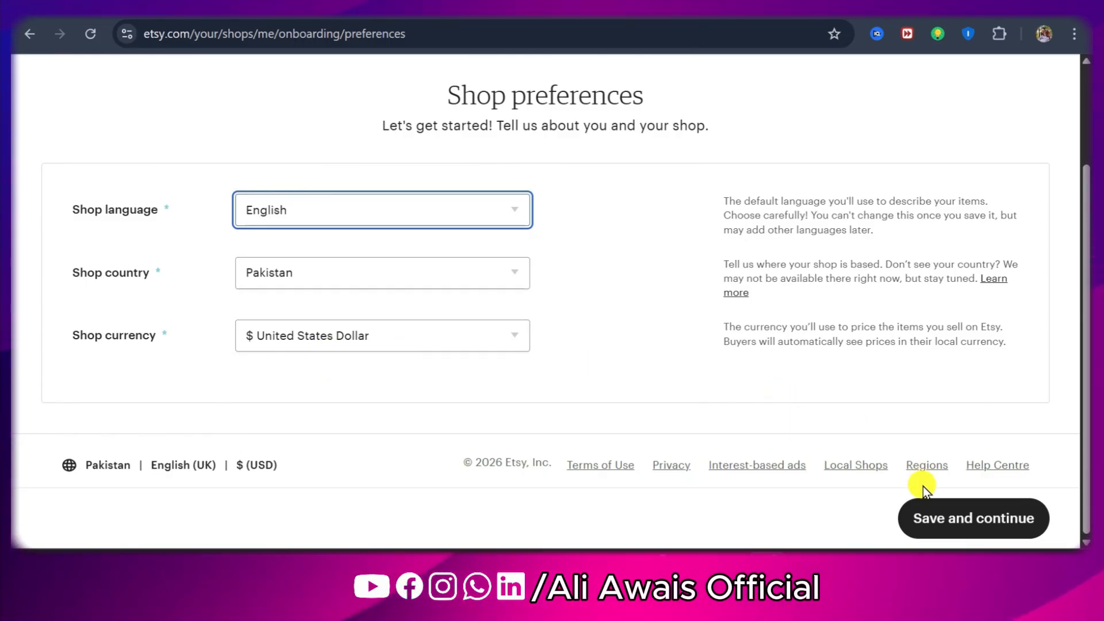
{"action": "left_click", "coordinate": [943, 514]}
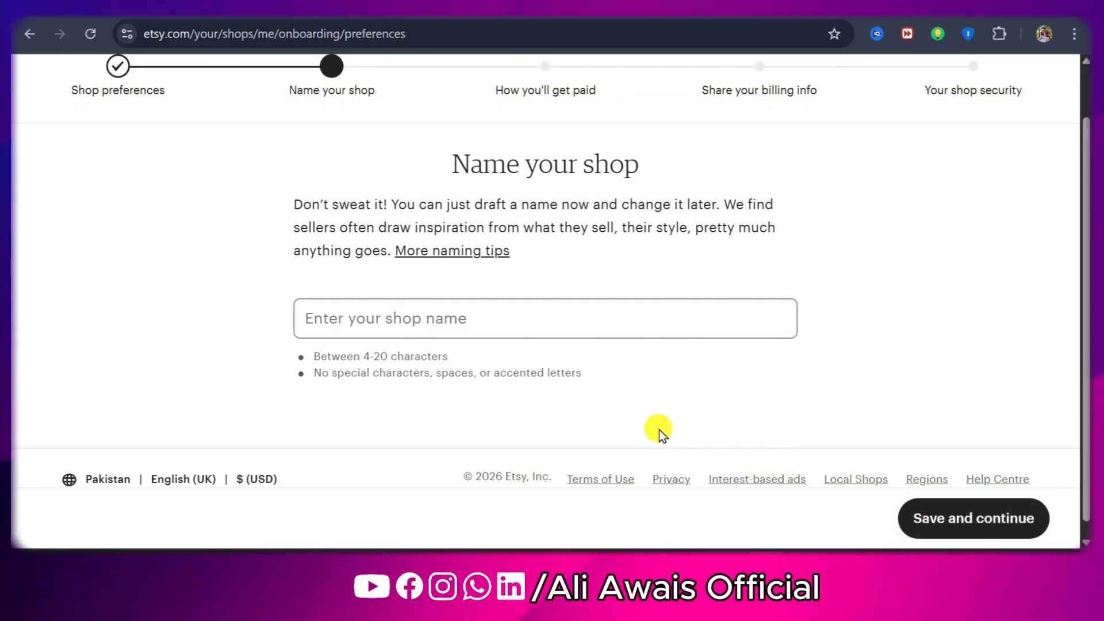
- Name the shop 'Glowfio' and save it once it shows as available
{"action": "left_click", "coordinate": [434, 325]}
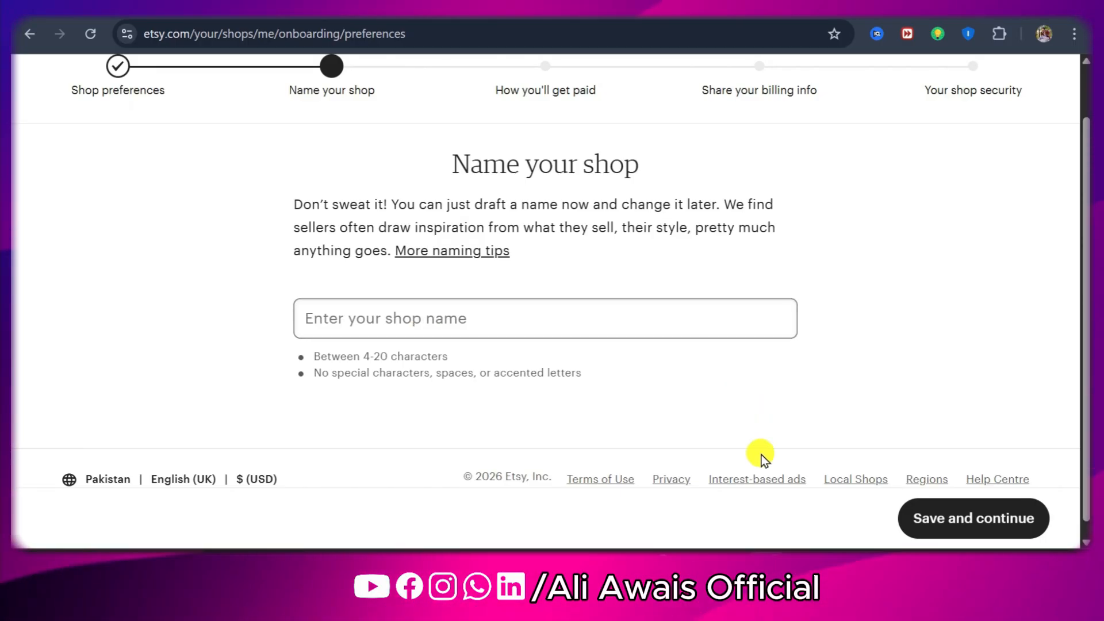
{"action": "type", "text": "Glowfio"}
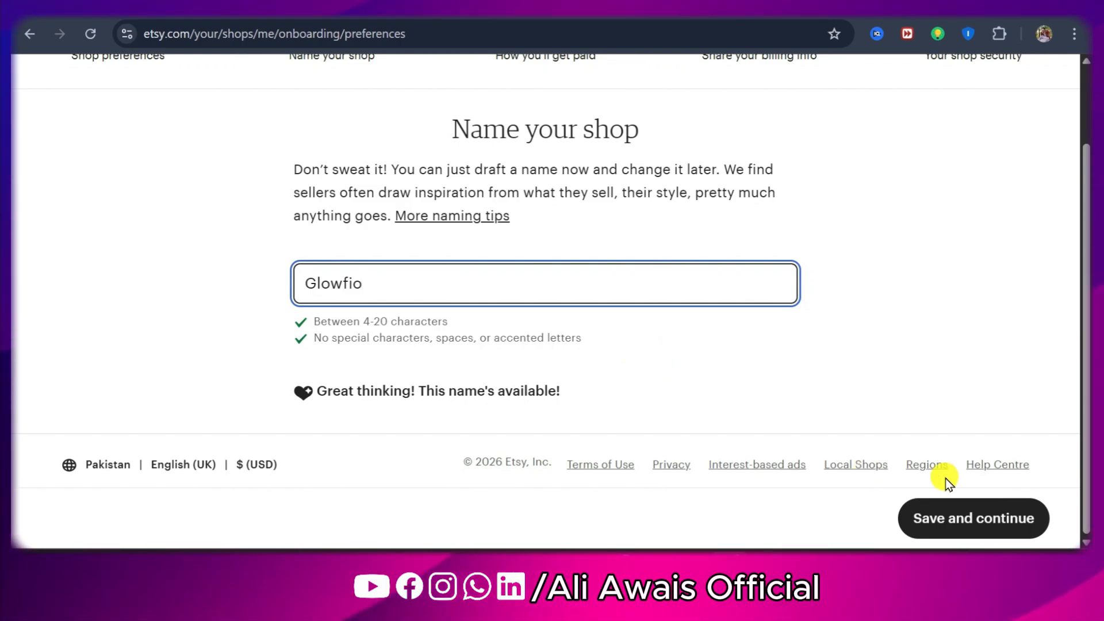
{"action": "left_click", "coordinate": [919, 500]}
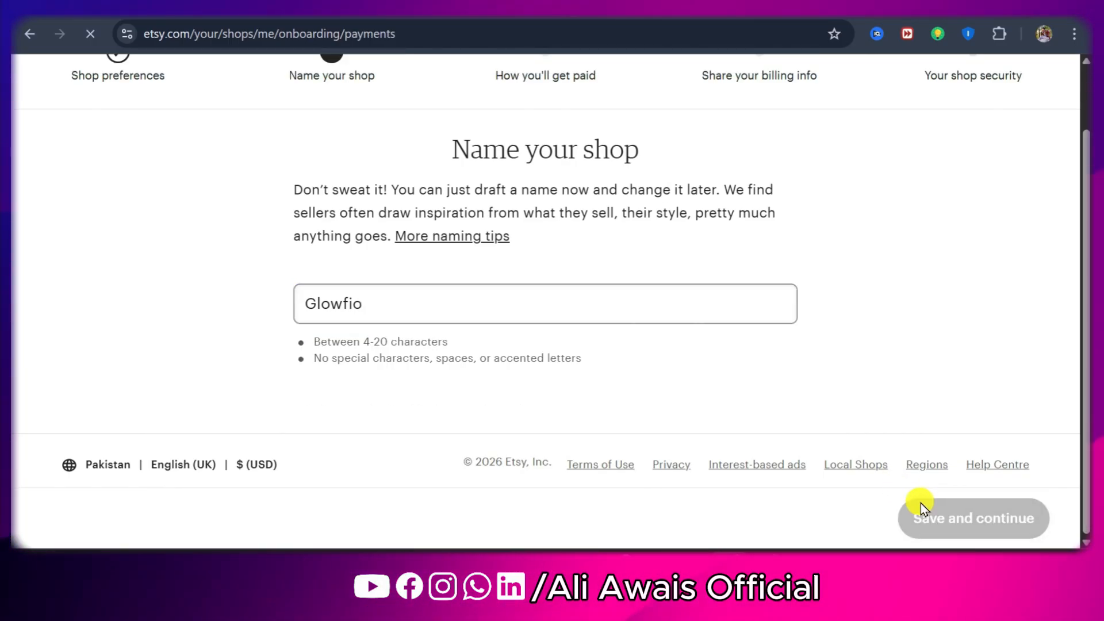
- Set the country of residence to Pakistan to match the bank location
{"action": "scroll", "coordinate": [582, 254], "scroll_direction": "down", "scroll_amount": 3}
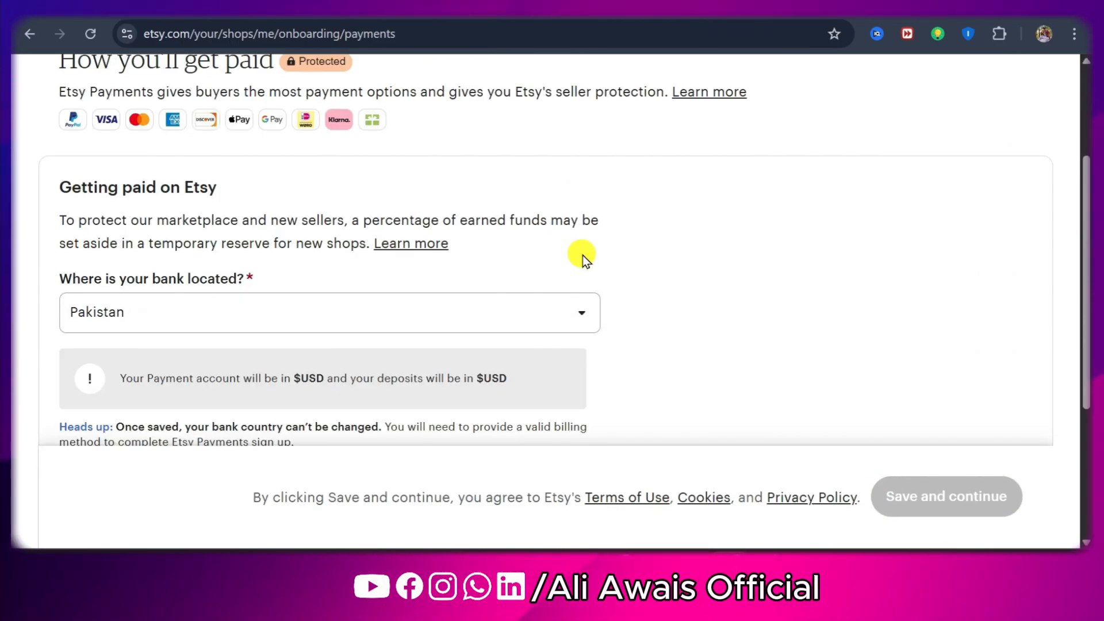
{"action": "scroll", "coordinate": [582, 254], "scroll_direction": "down", "scroll_amount": 4}
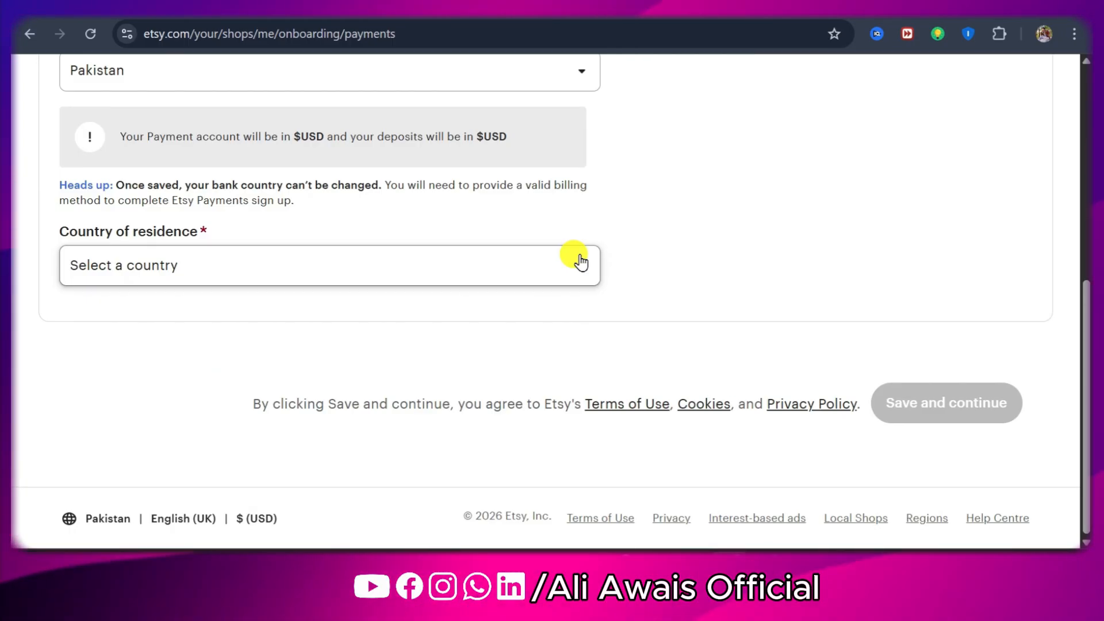
{"action": "left_click", "coordinate": [510, 278]}
{"action": "type", "text": "p"}
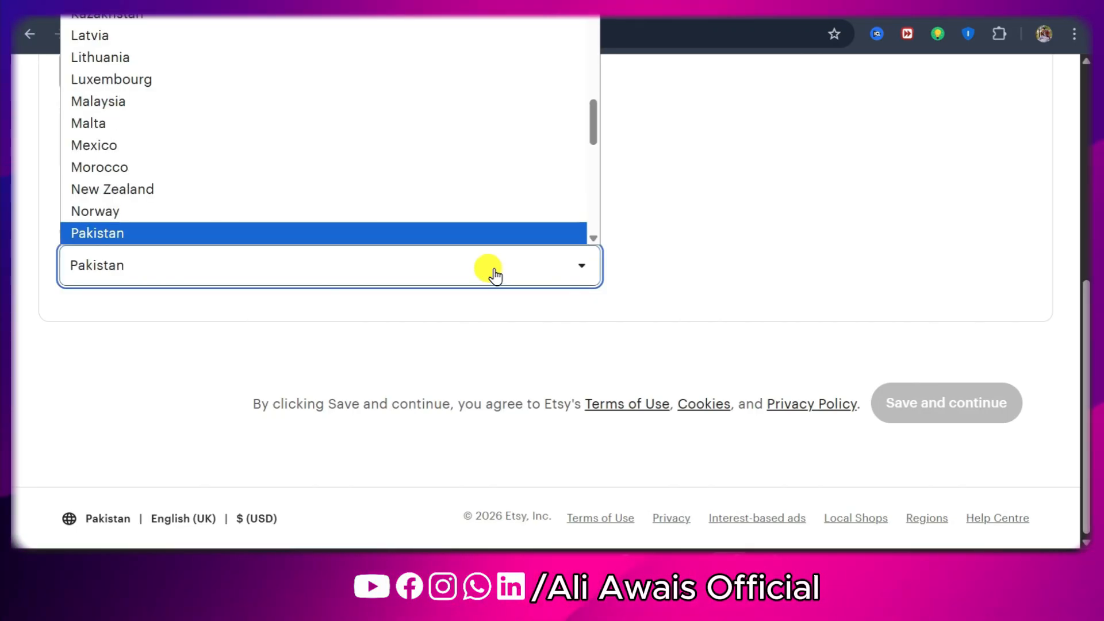
{"action": "key", "text": "Down"}
{"action": "left_click", "coordinate": [379, 233]}
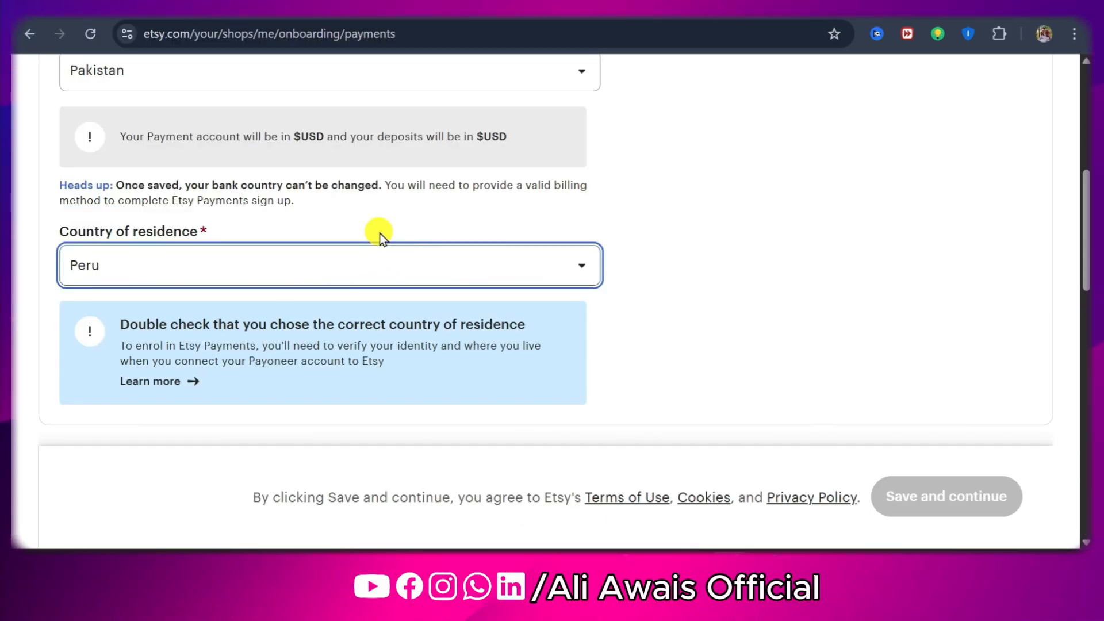
{"action": "left_click", "coordinate": [383, 267]}
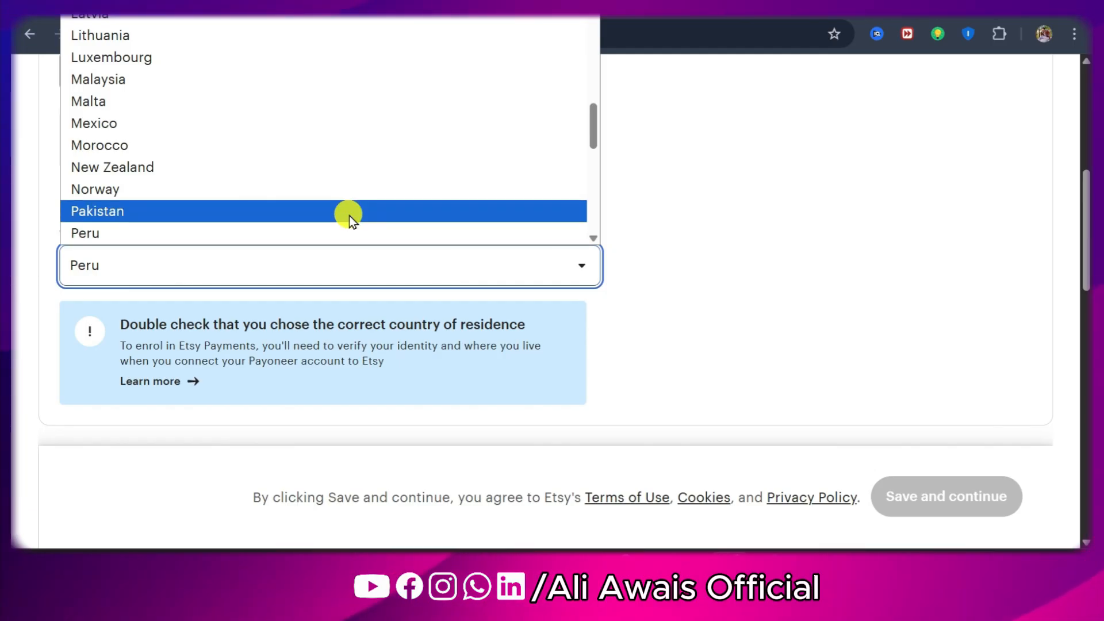
{"action": "left_click", "coordinate": [350, 216]}
- Scroll down the payments page to the Connect your Payoneer account button
{"action": "scroll", "coordinate": [685, 338], "scroll_direction": "down", "scroll_amount": 8}
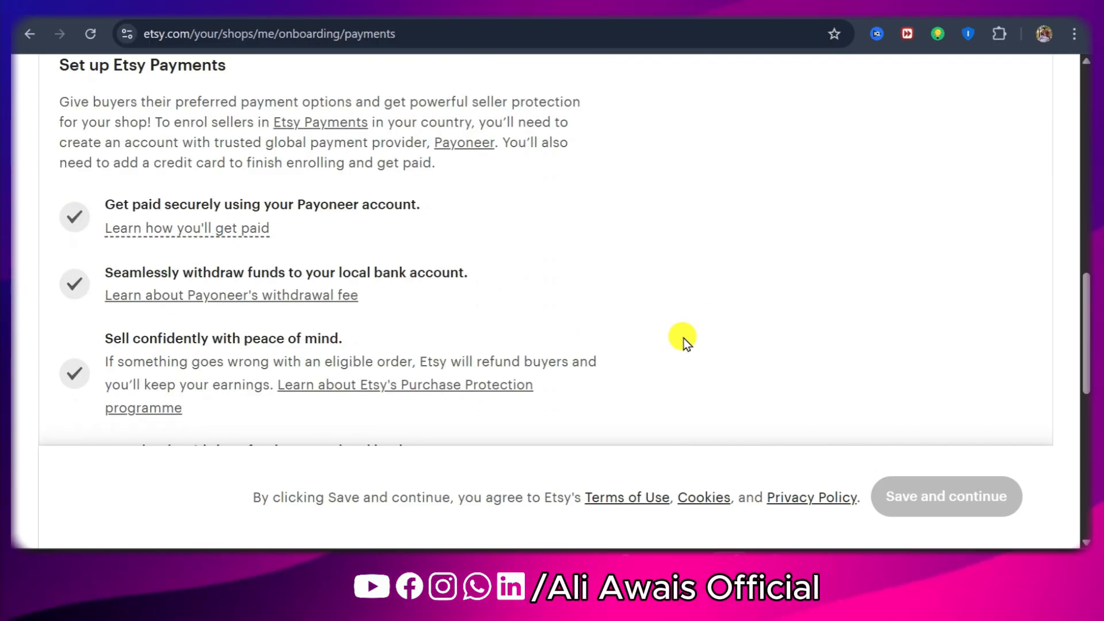
{"action": "scroll", "coordinate": [684, 338], "scroll_direction": "down", "scroll_amount": 7}
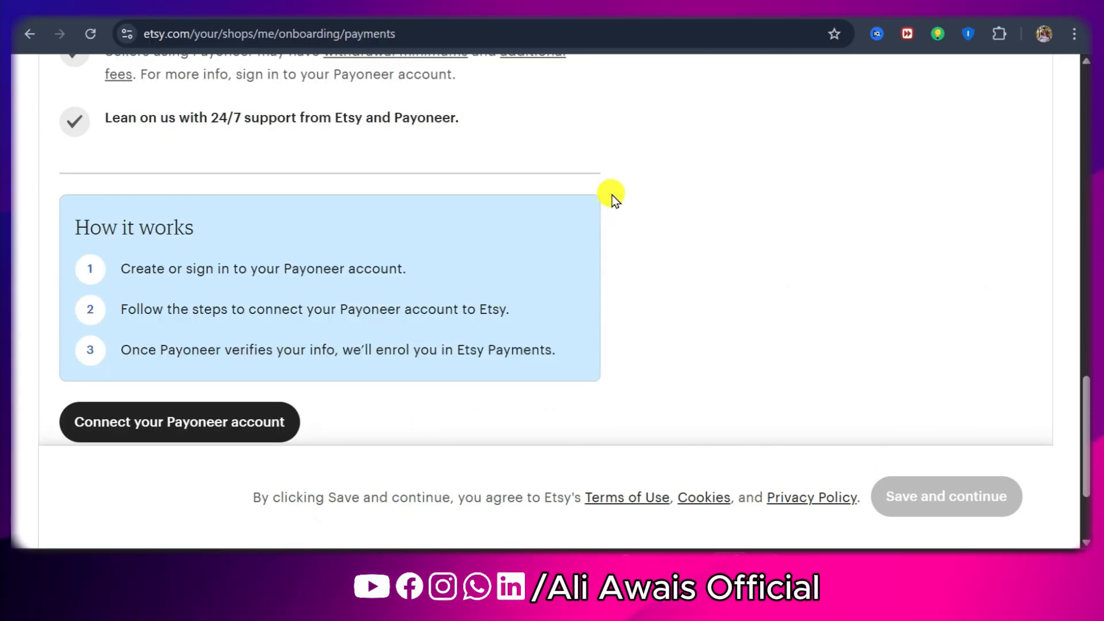
{"action": "scroll", "coordinate": [619, 196], "scroll_direction": "down", "scroll_amount": 3}
{"action": "scroll", "coordinate": [535, 294], "scroll_direction": "up", "scroll_amount": 1}
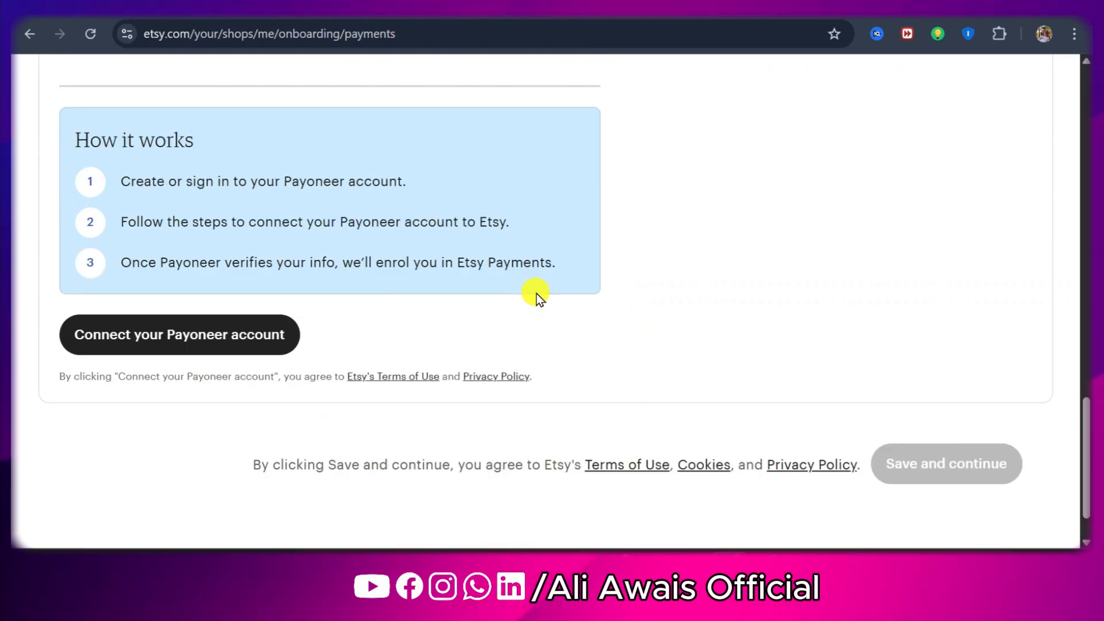
{"action": "scroll", "coordinate": [537, 294], "scroll_direction": "up", "scroll_amount": 15}
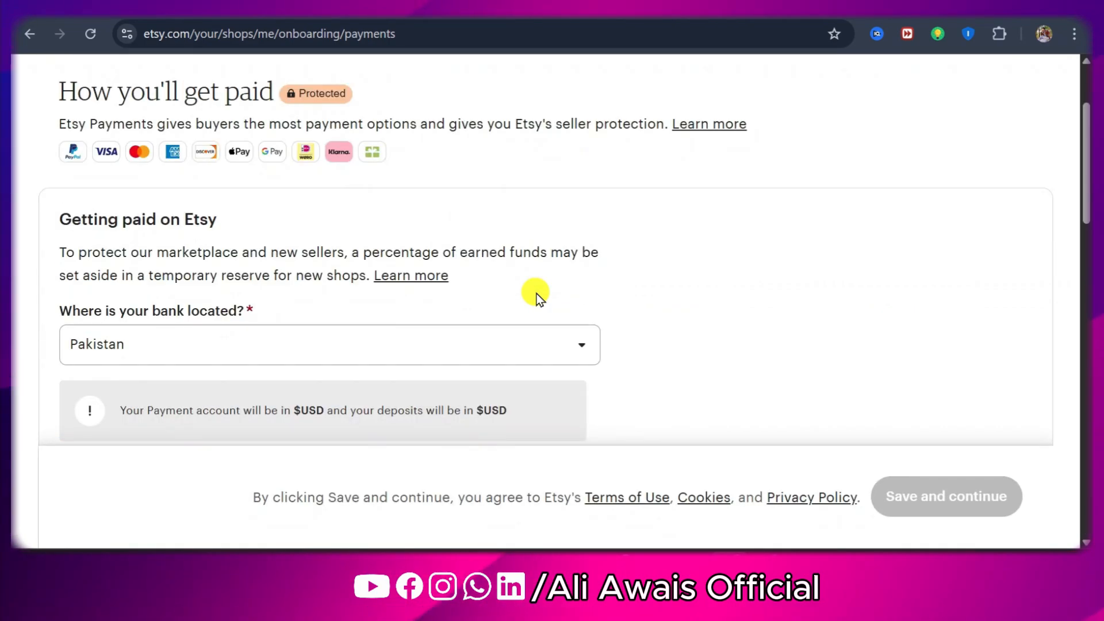
{"action": "scroll", "coordinate": [536, 293], "scroll_direction": "down", "scroll_amount": 3}
{"action": "scroll", "coordinate": [527, 284], "scroll_direction": "down", "scroll_amount": 2}
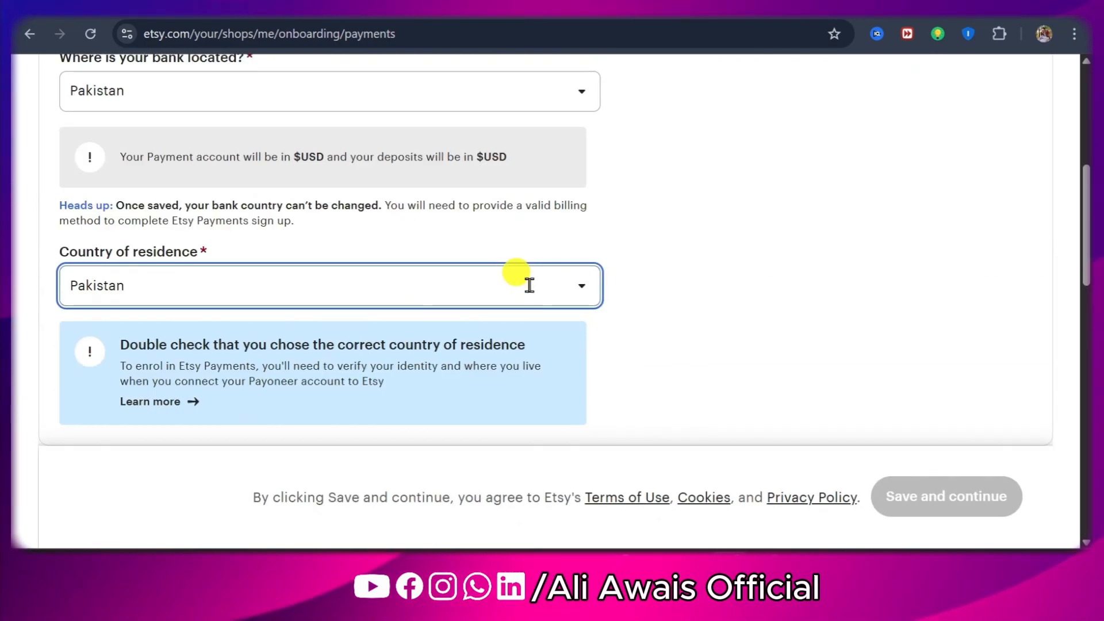
{"action": "scroll", "coordinate": [532, 288], "scroll_direction": "down", "scroll_amount": 4}
{"action": "scroll", "coordinate": [532, 289], "scroll_direction": "down", "scroll_amount": 12}
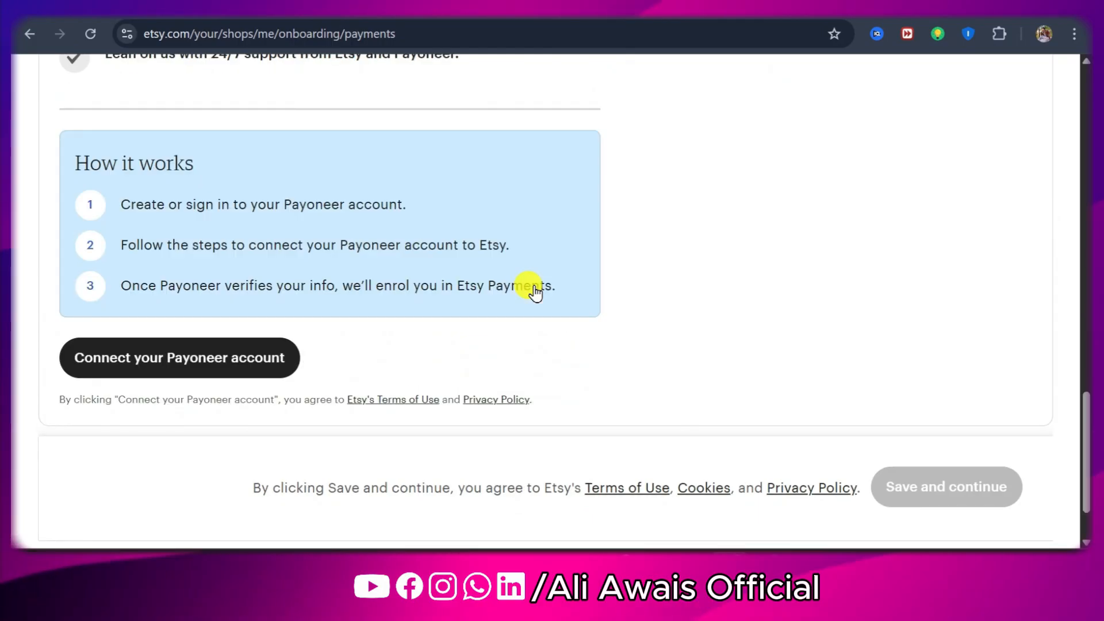
- Connect a Payoneer account by signing in and agreeing to give Etsy access
{"action": "left_click", "coordinate": [199, 358]}
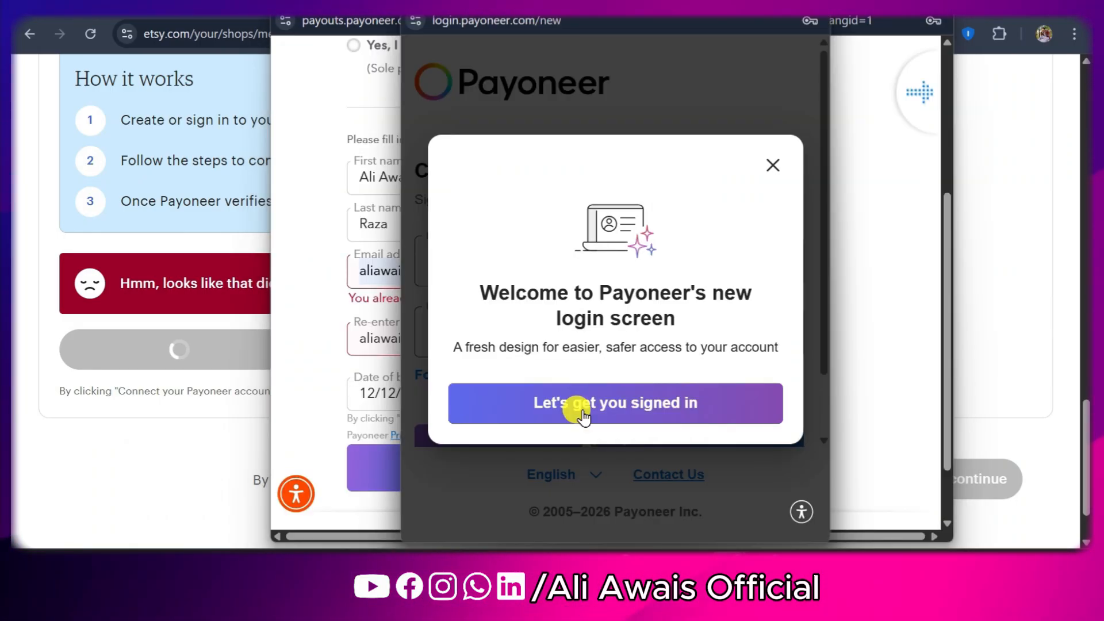
{"action": "left_click", "coordinate": [583, 413]}
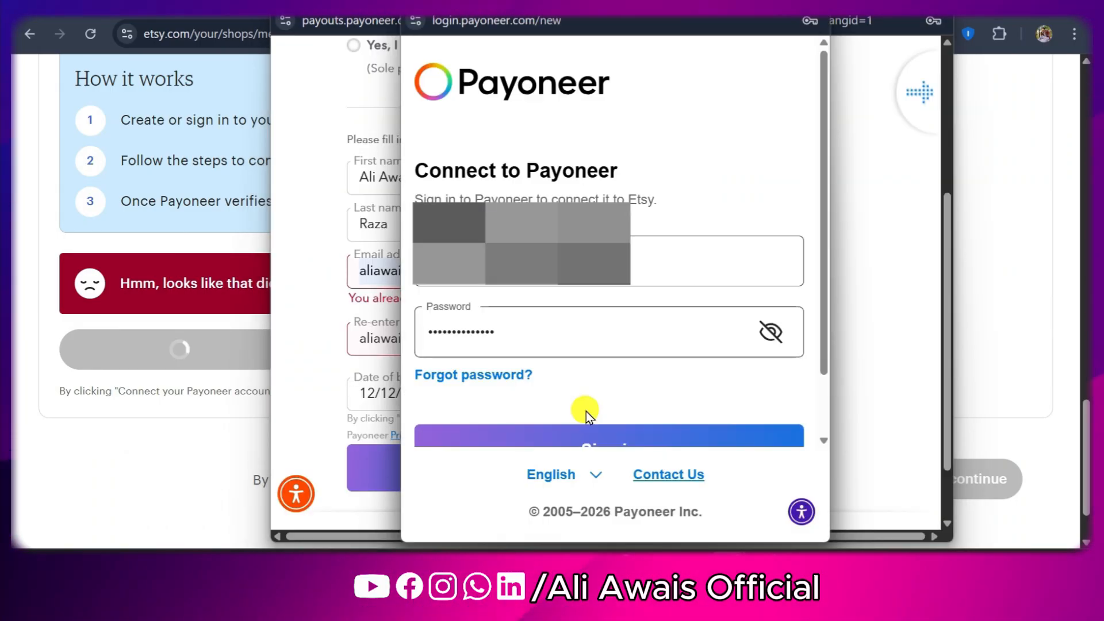
{"action": "scroll", "coordinate": [544, 384], "scroll_direction": "down", "scroll_amount": 1}
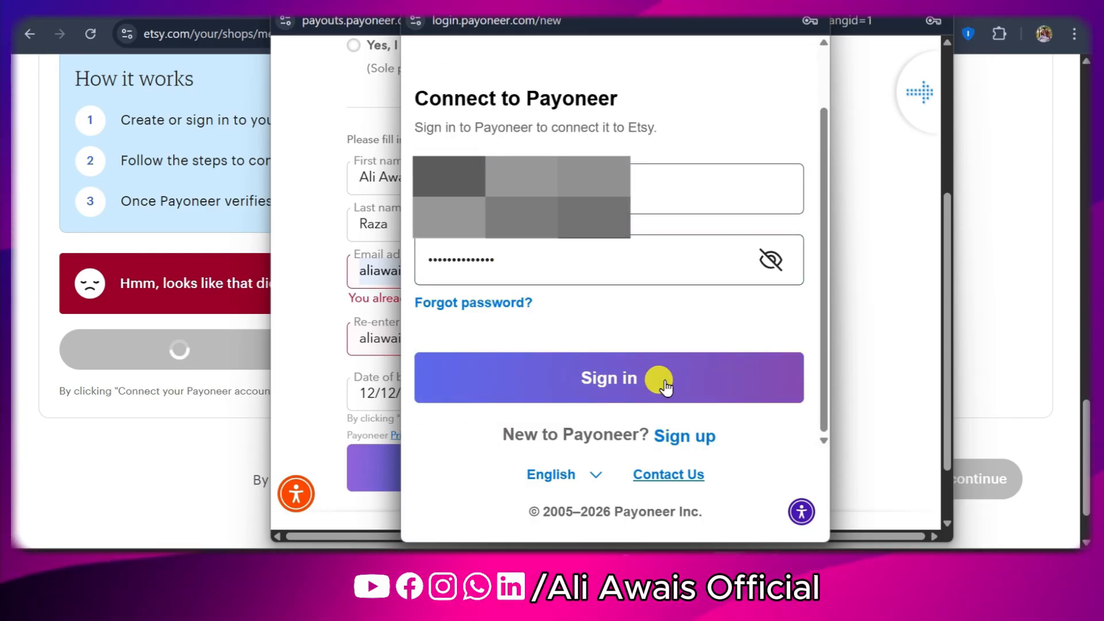
{"action": "left_click", "coordinate": [611, 378]}
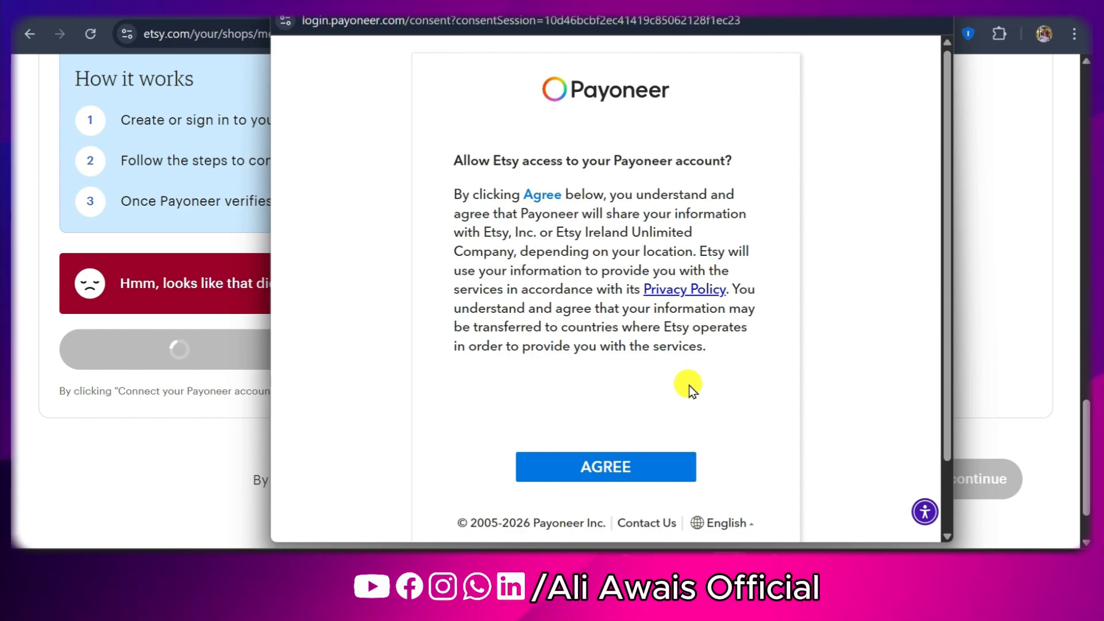
{"action": "left_click", "coordinate": [635, 466]}
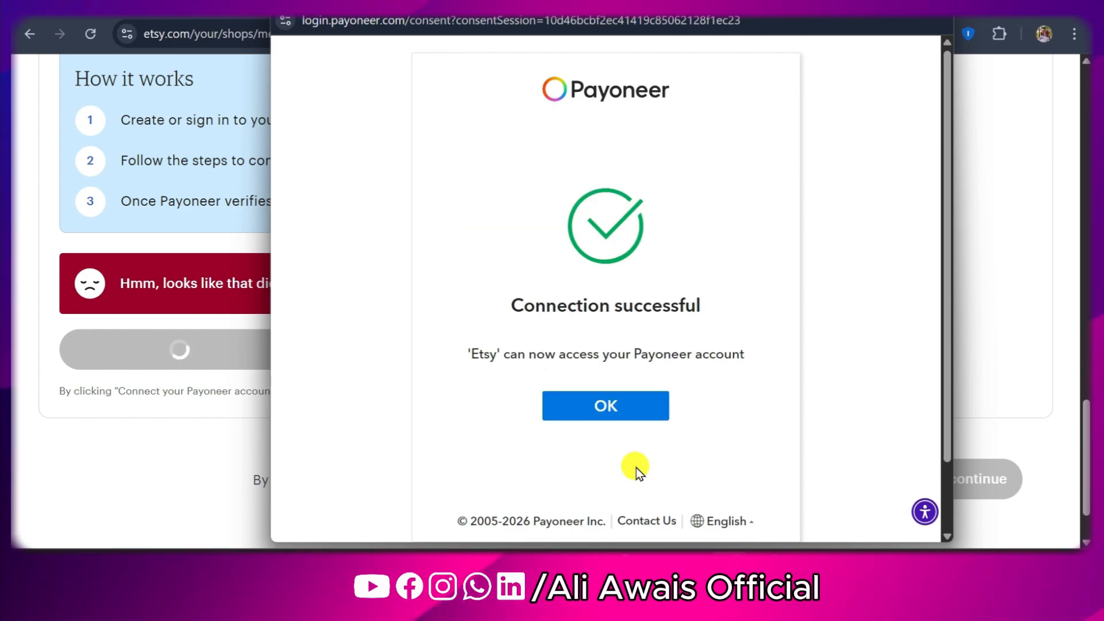
- Return to Etsy and save the payment setup with its weekly deposit schedule
{"action": "left_click", "coordinate": [602, 425]}
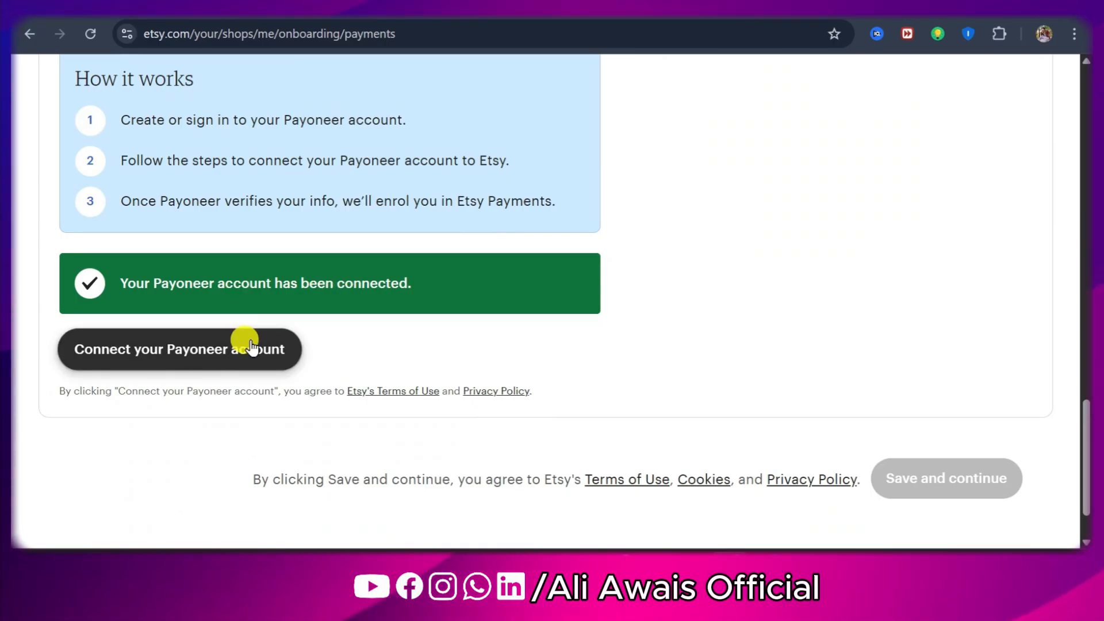
{"action": "scroll", "coordinate": [945, 375], "scroll_direction": "down", "scroll_amount": 2}
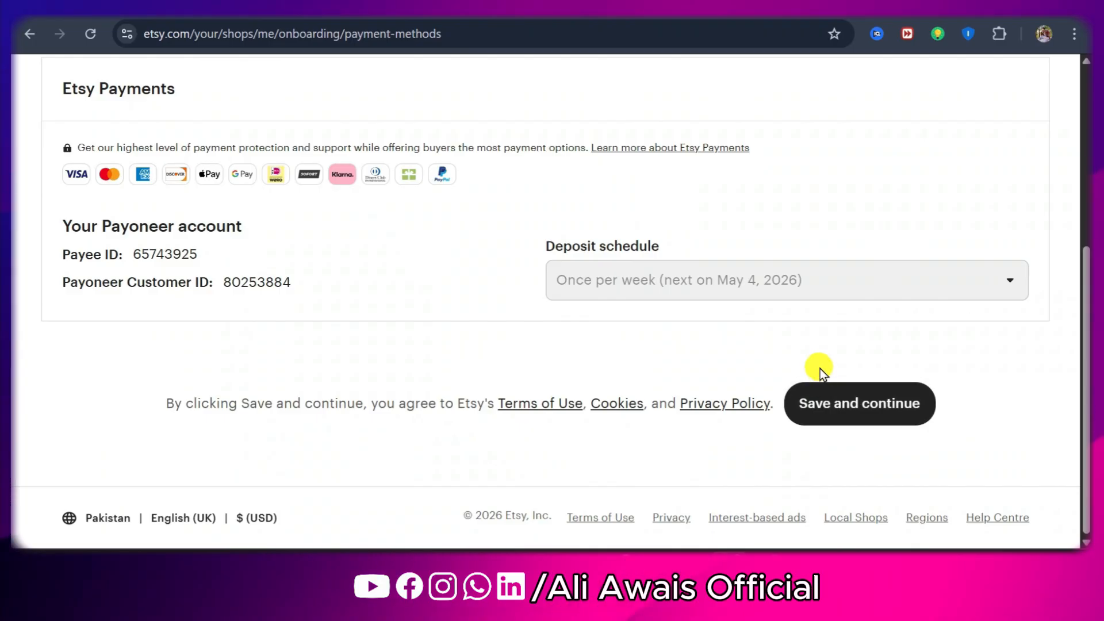
{"action": "left_click", "coordinate": [838, 405]}
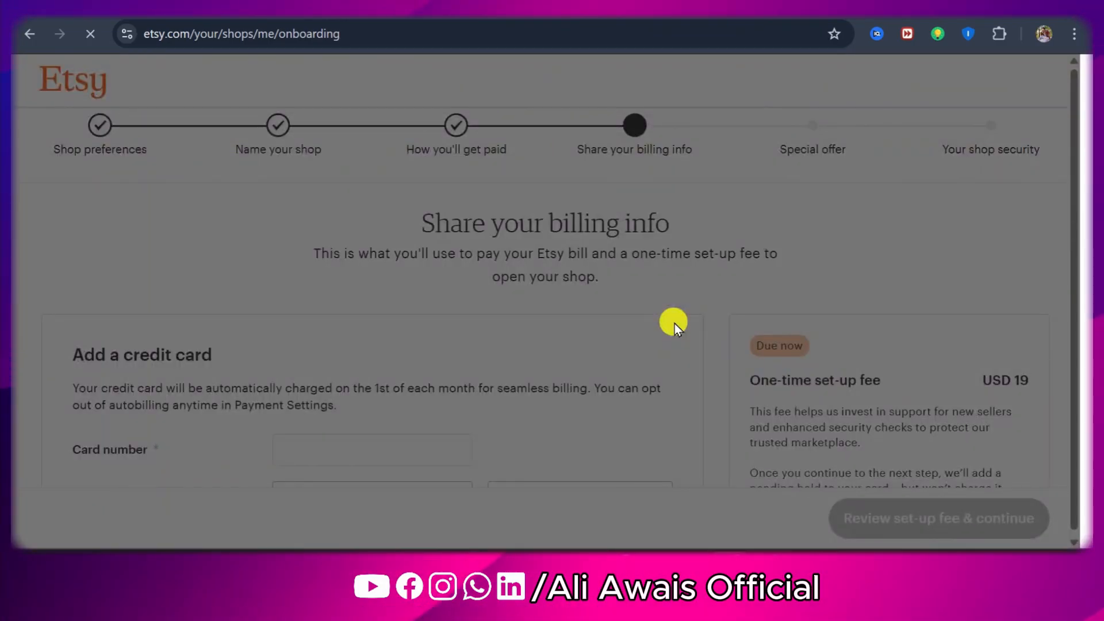
- Read through the Fees for selling on Etsy notice and acknowledge the fees
{"action": "scroll", "coordinate": [675, 323], "scroll_direction": "down", "scroll_amount": 2}
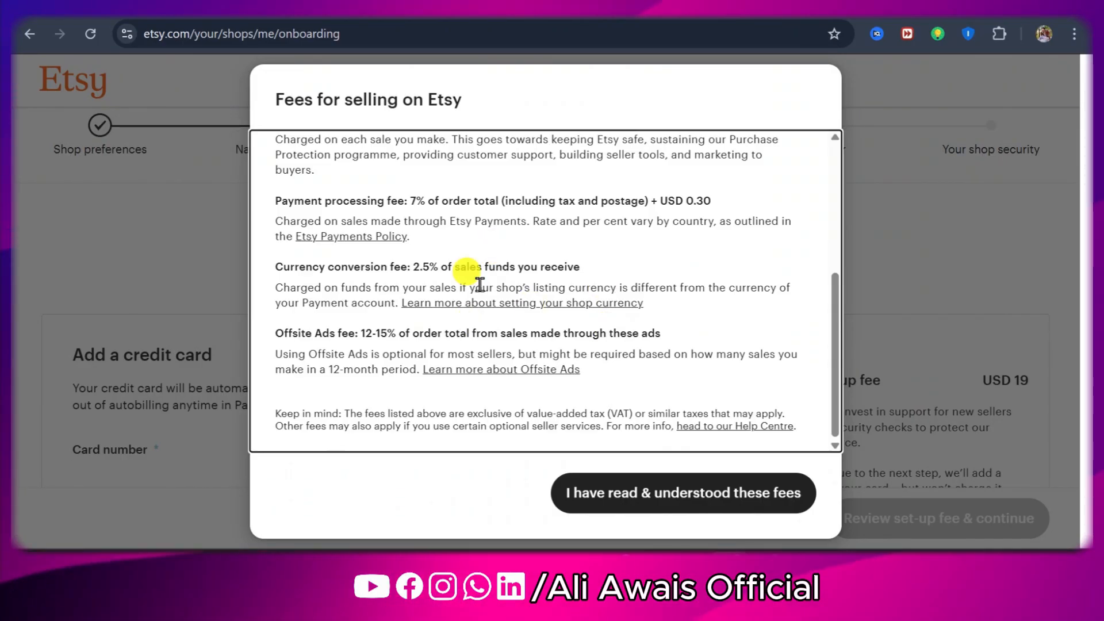
{"action": "scroll", "coordinate": [466, 280], "scroll_direction": "up", "scroll_amount": 2}
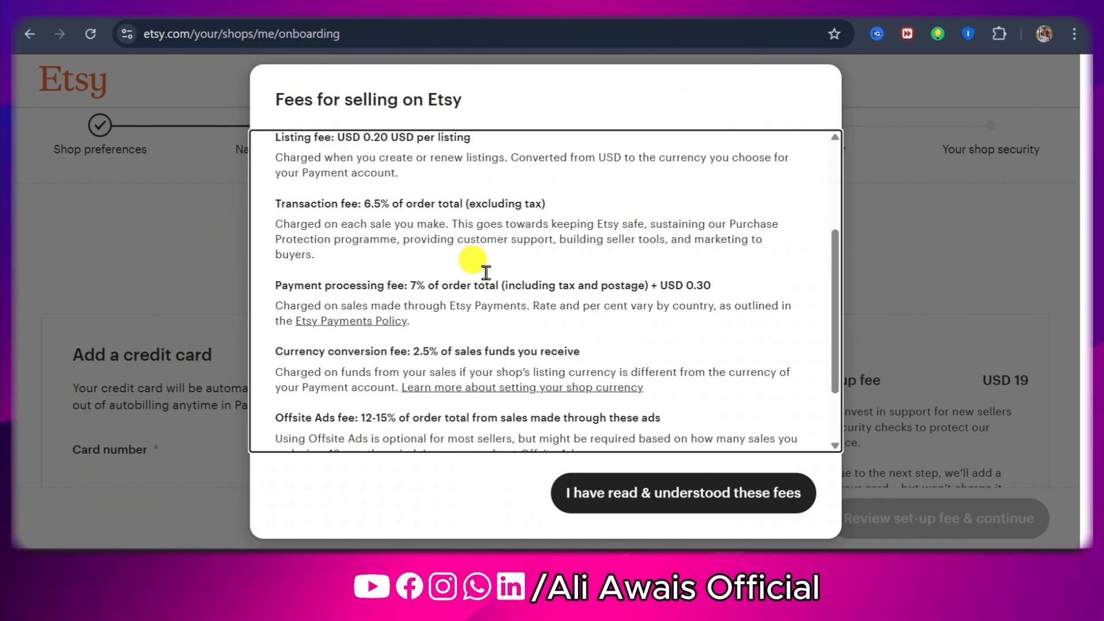
{"action": "scroll", "coordinate": [486, 275], "scroll_direction": "down", "scroll_amount": 2}
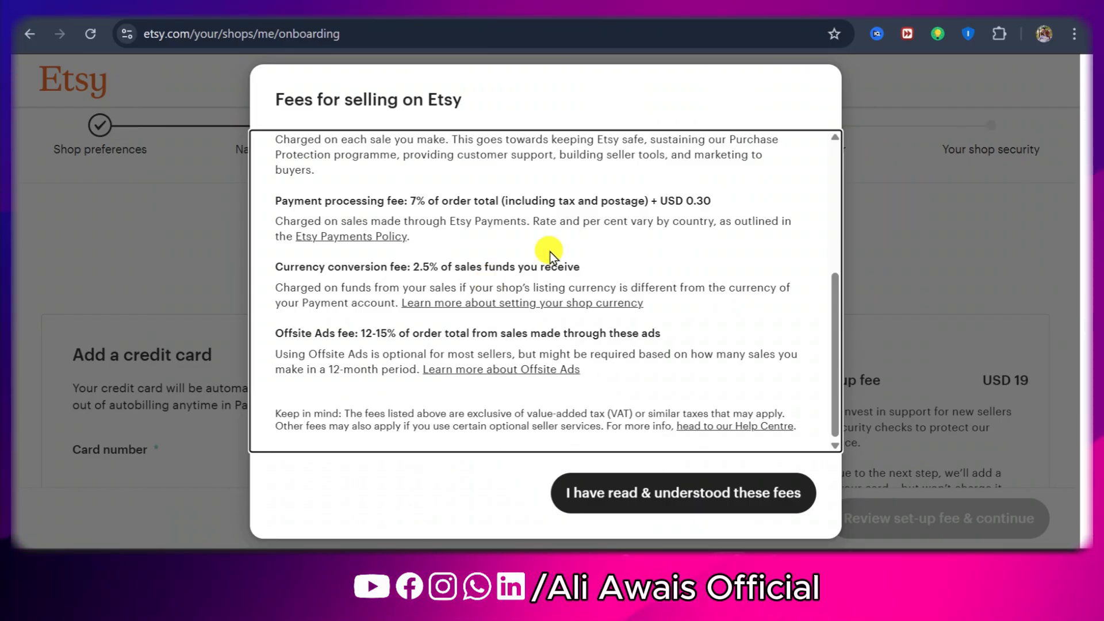
{"action": "scroll", "coordinate": [618, 242], "scroll_direction": "up", "scroll_amount": 6}
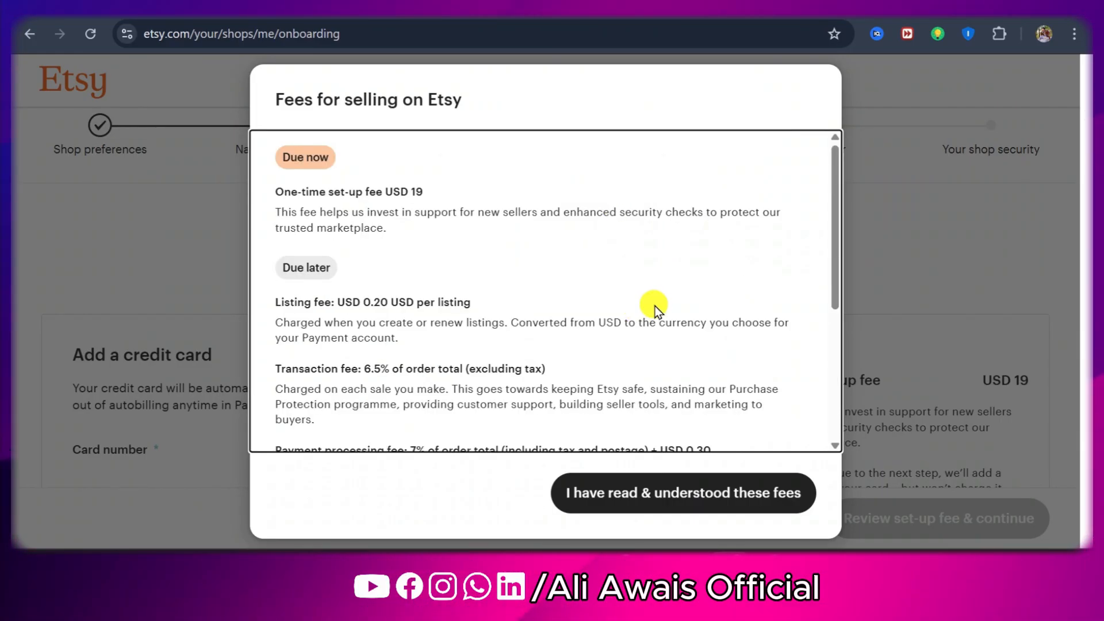
{"action": "left_click", "coordinate": [670, 495]}
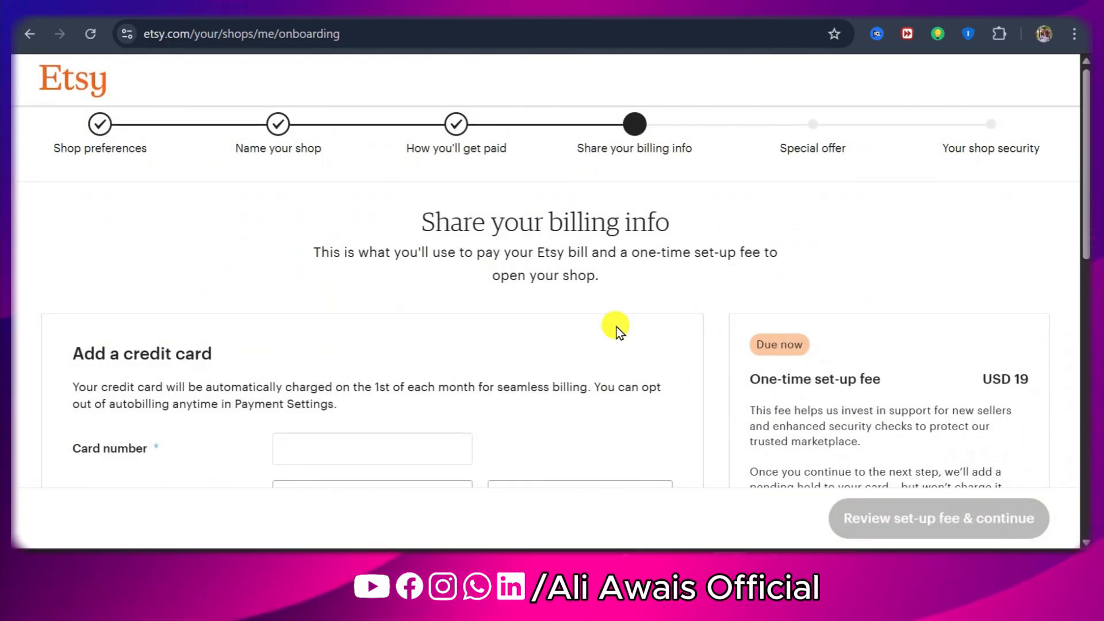
- Go to the empty card number field without autofill, and leave the expiry month and year unselected
{"action": "scroll", "coordinate": [617, 326], "scroll_direction": "down", "scroll_amount": 6}
{"action": "scroll", "coordinate": [616, 327], "scroll_direction": "up", "scroll_amount": 1}
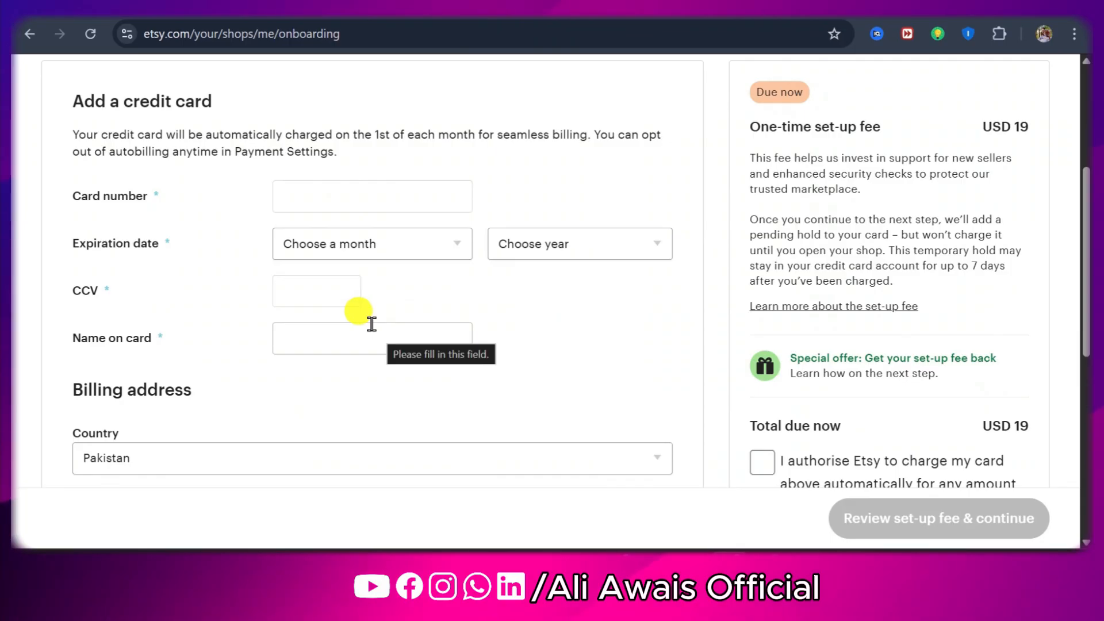
{"action": "left_click", "coordinate": [307, 192]}
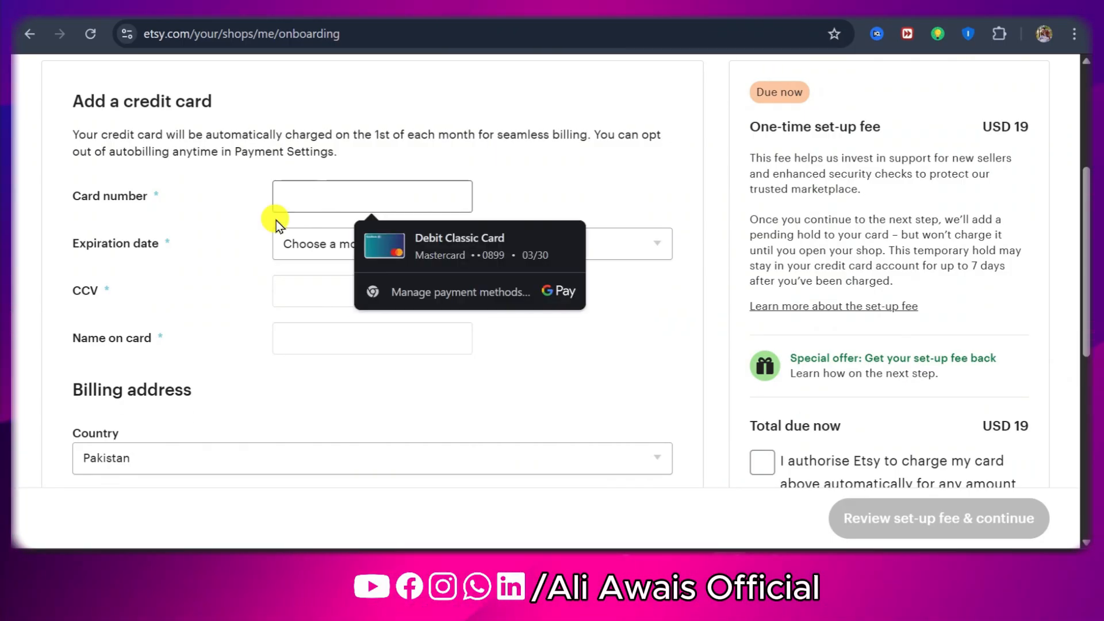
{"action": "left_click", "coordinate": [249, 225]}
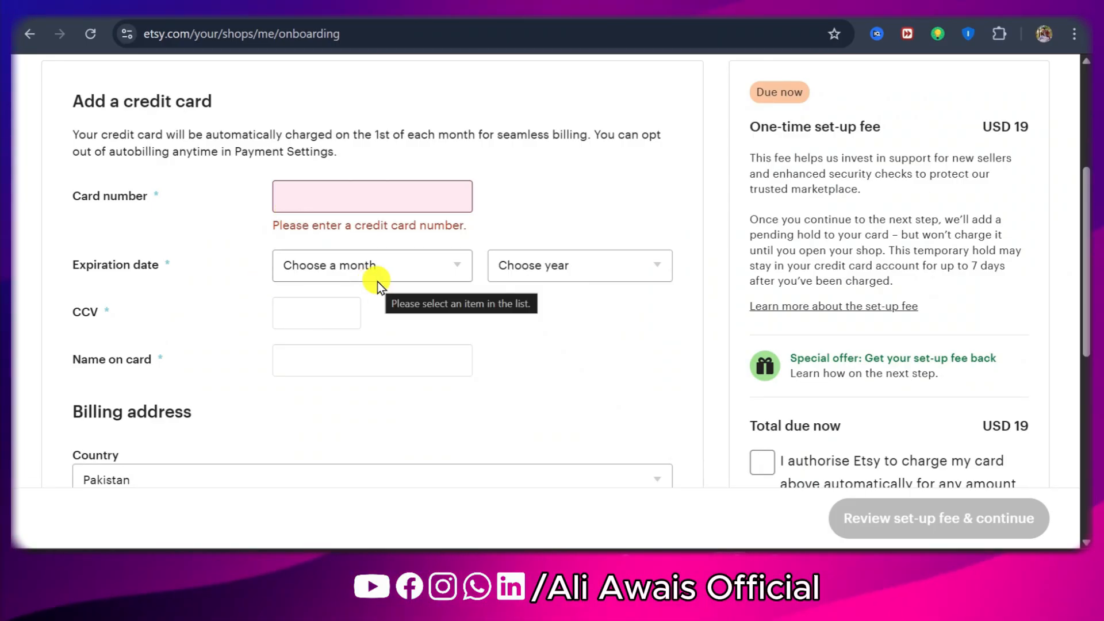
{"action": "left_click", "coordinate": [415, 273]}
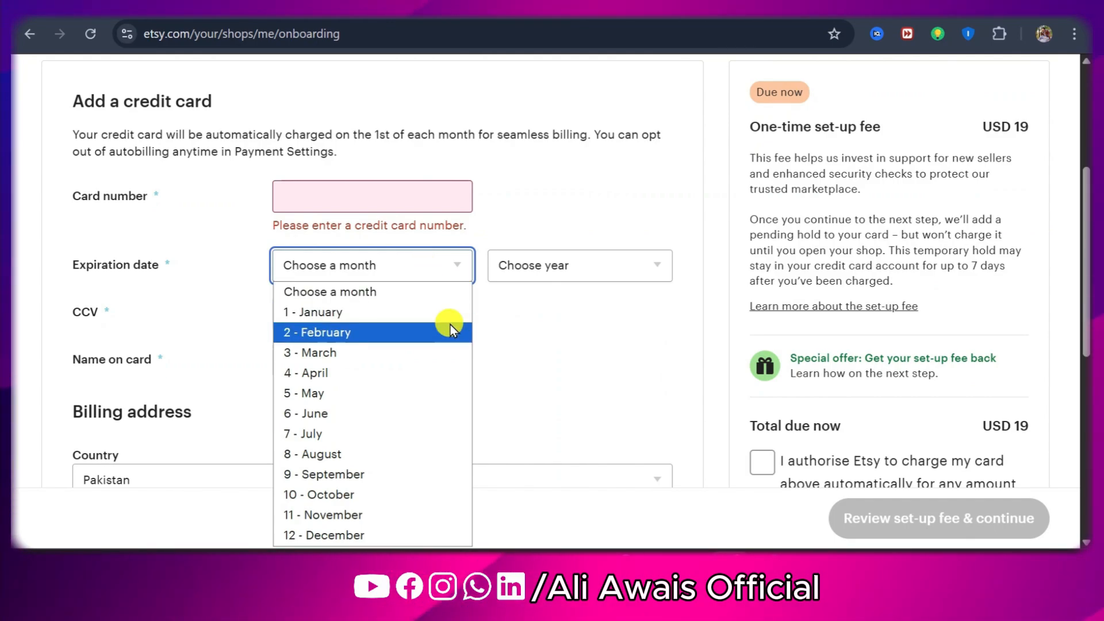
{"action": "left_click", "coordinate": [519, 276]}
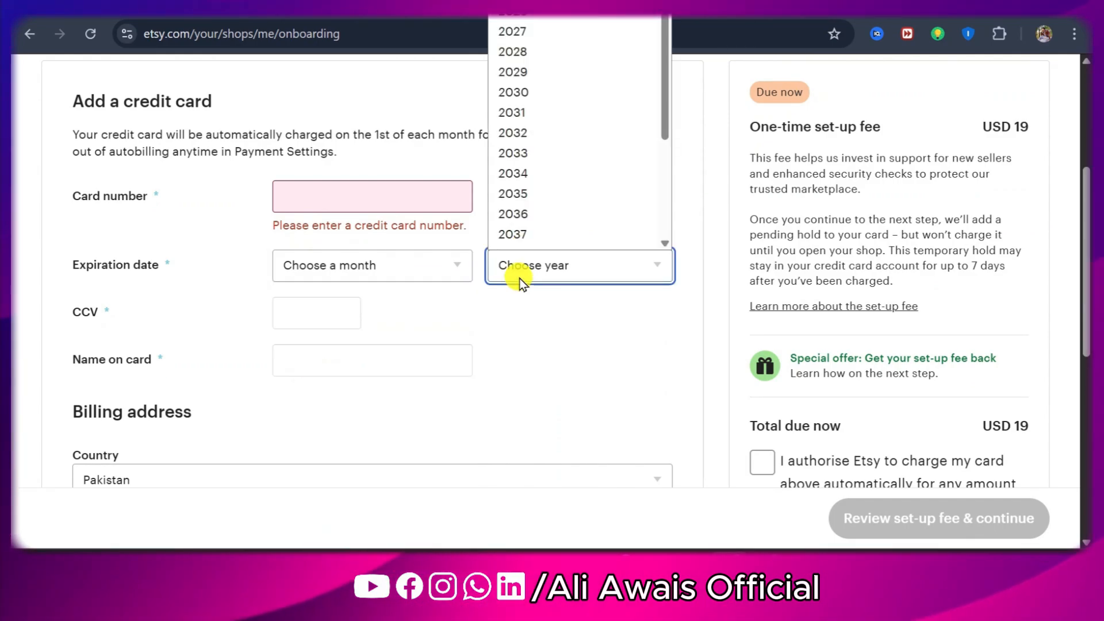
{"action": "left_click", "coordinate": [535, 313]}
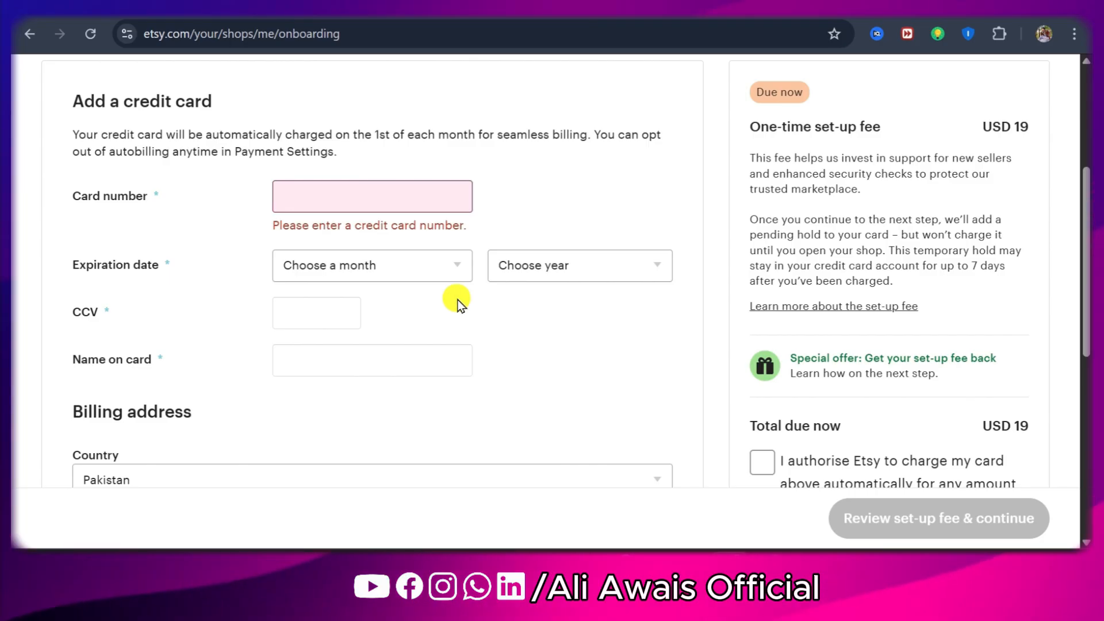
- With the name on card and billing address filled in, authorise Etsy to charge the card
{"action": "scroll", "coordinate": [365, 200], "scroll_direction": "down", "scroll_amount": 3}
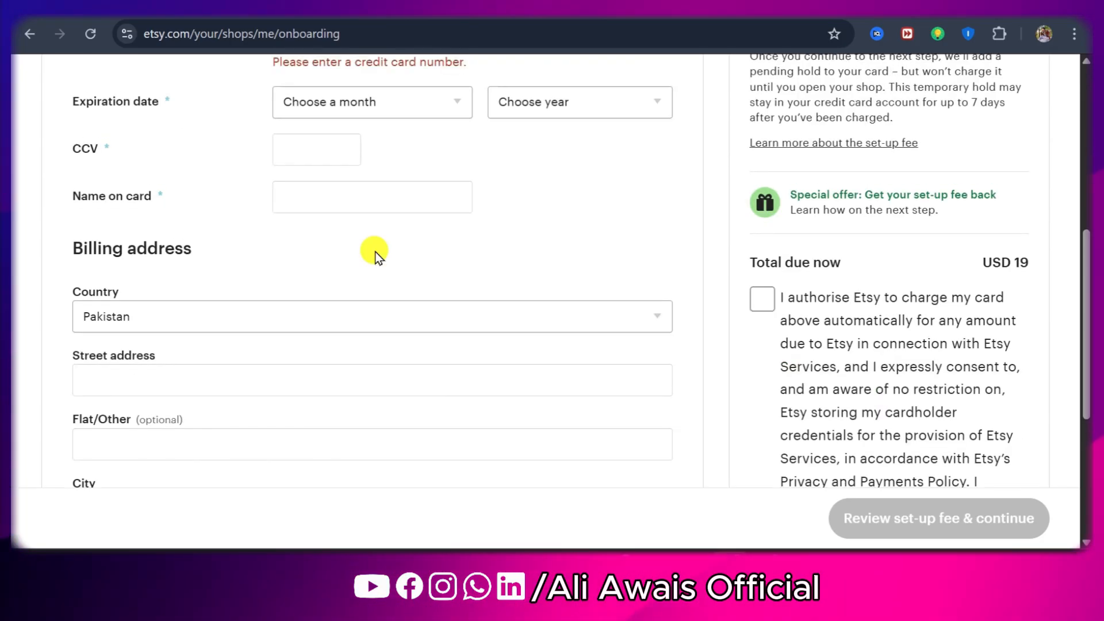
{"action": "scroll", "coordinate": [376, 270], "scroll_direction": "up", "scroll_amount": 3}
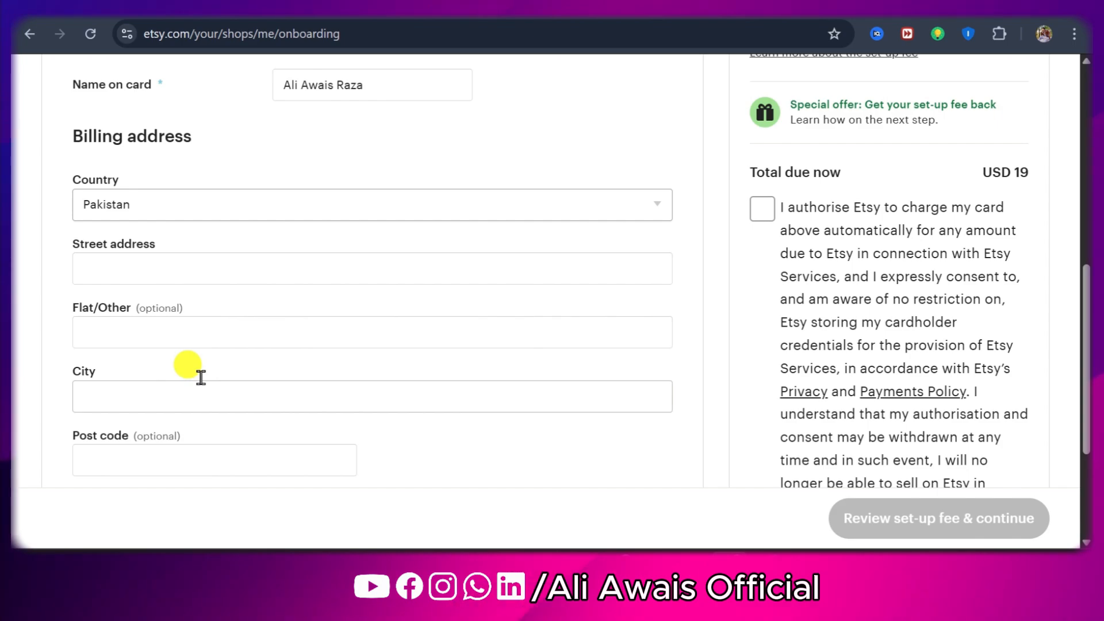
{"action": "scroll", "coordinate": [201, 378], "scroll_direction": "up", "scroll_amount": 1}
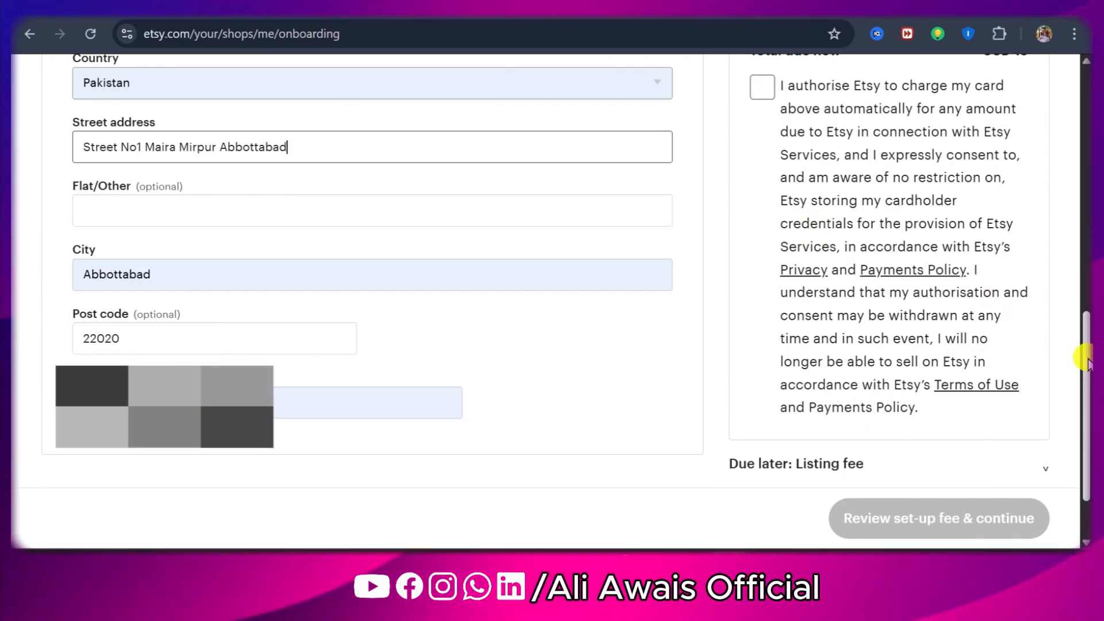
{"action": "scroll", "coordinate": [1087, 363], "scroll_direction": "up", "scroll_amount": 1}
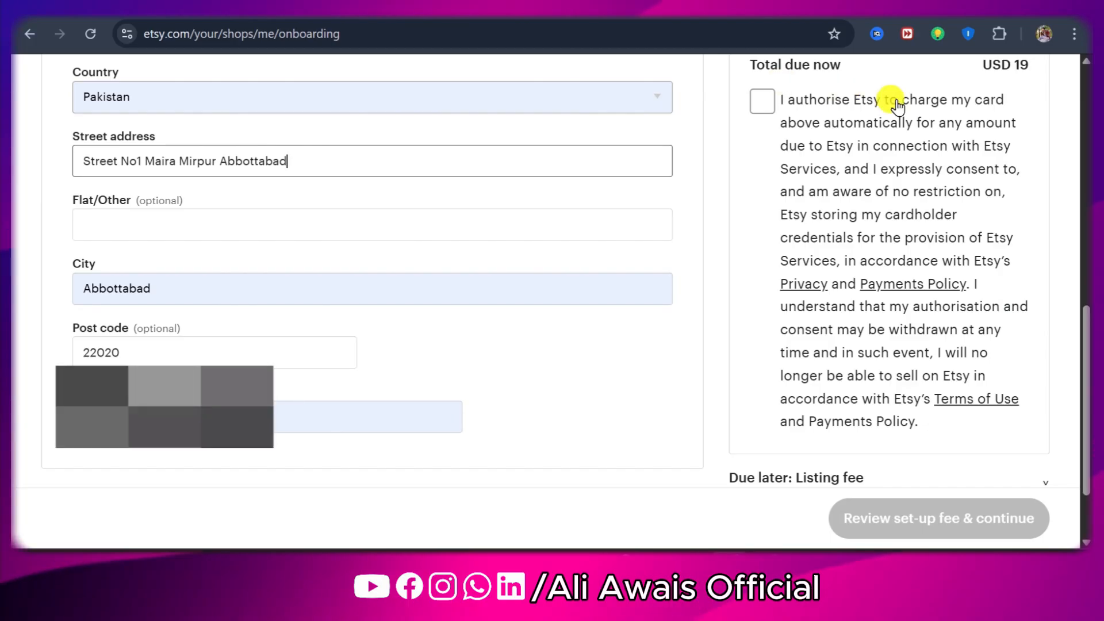
{"action": "left_click", "coordinate": [762, 102]}
{"action": "scroll", "coordinate": [869, 364], "scroll_direction": "down", "scroll_amount": 2}
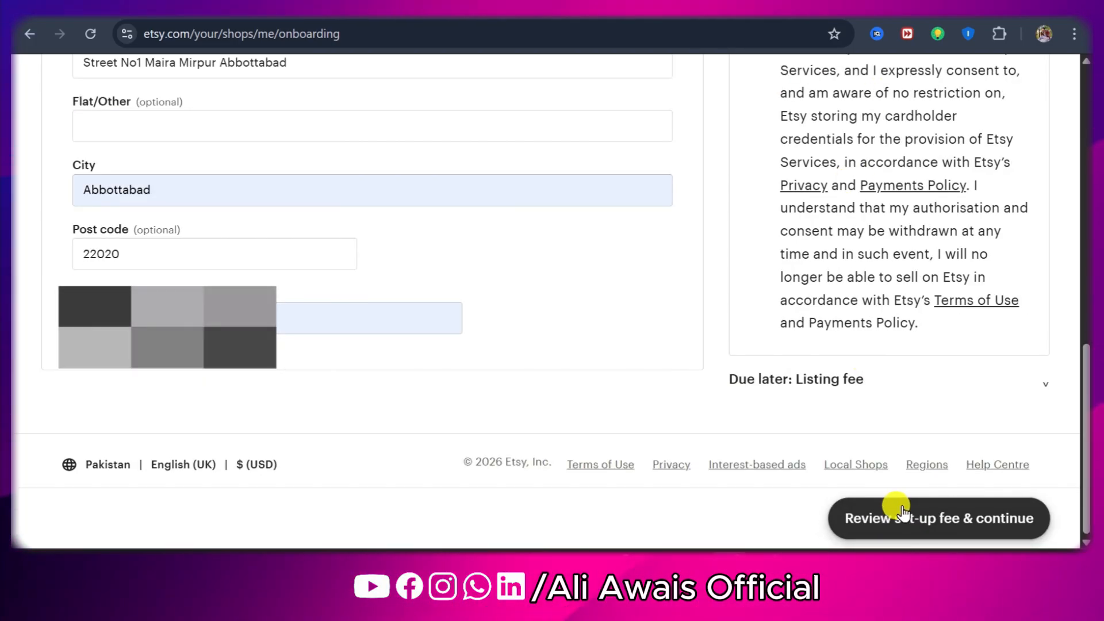
- Review and approve the USD 19 set-up fee hold, then dismiss the Google Pay prompt
{"action": "left_click", "coordinate": [903, 511]}
{"action": "scroll", "coordinate": [632, 287], "scroll_direction": "down", "scroll_amount": 3}
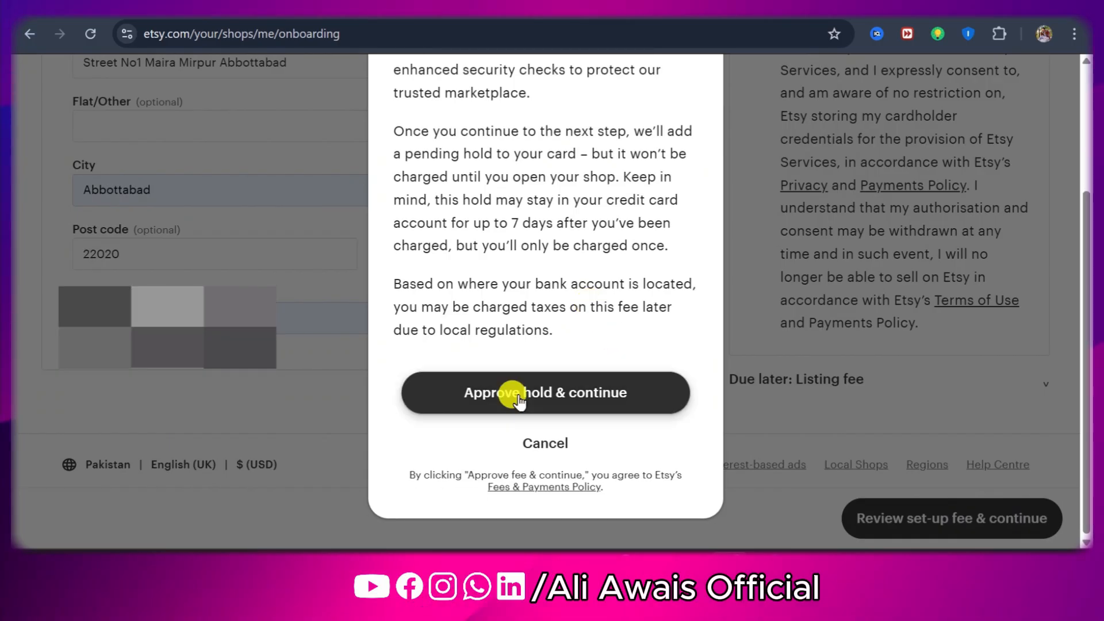
{"action": "left_click", "coordinate": [477, 393]}
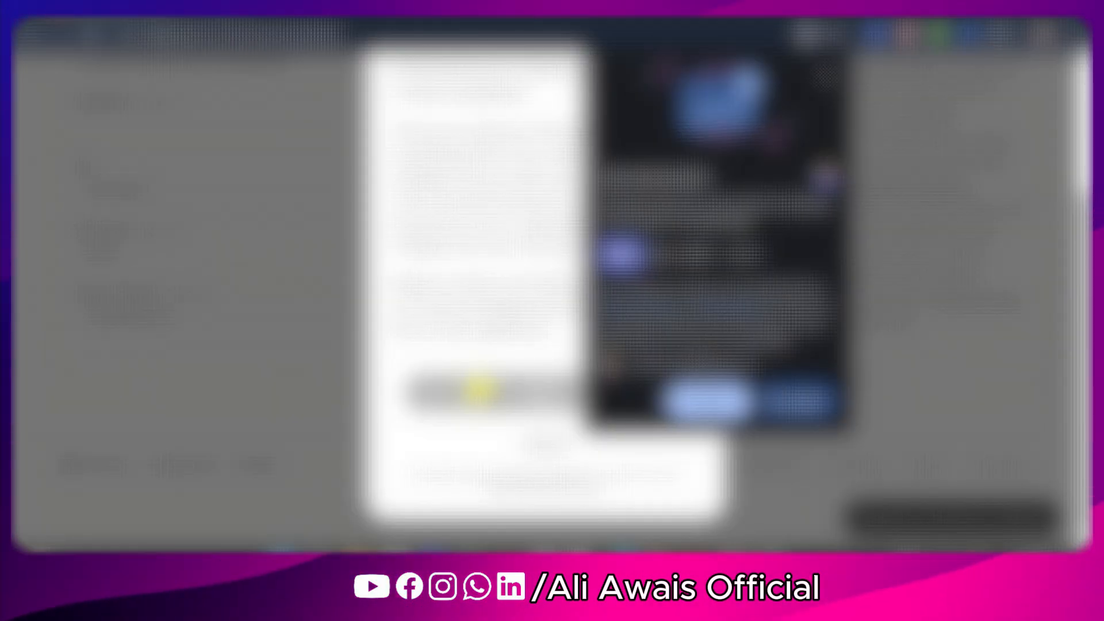
{"action": "left_click", "coordinate": [801, 407]}
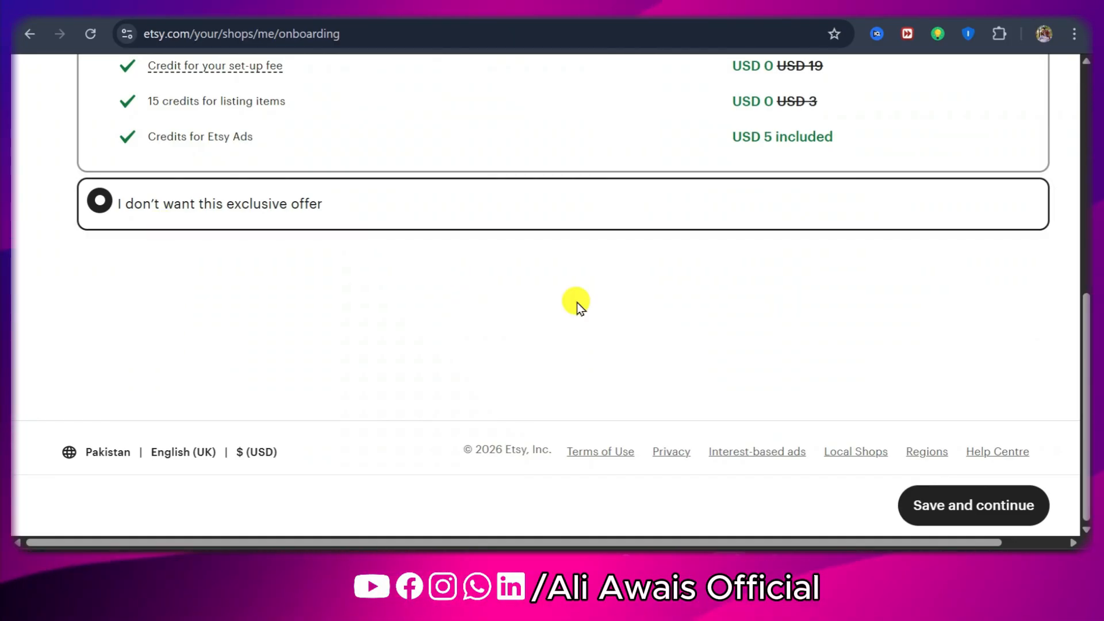
- Save the current onboarding page and advance to the shop security step
{"action": "left_click", "coordinate": [944, 496]}
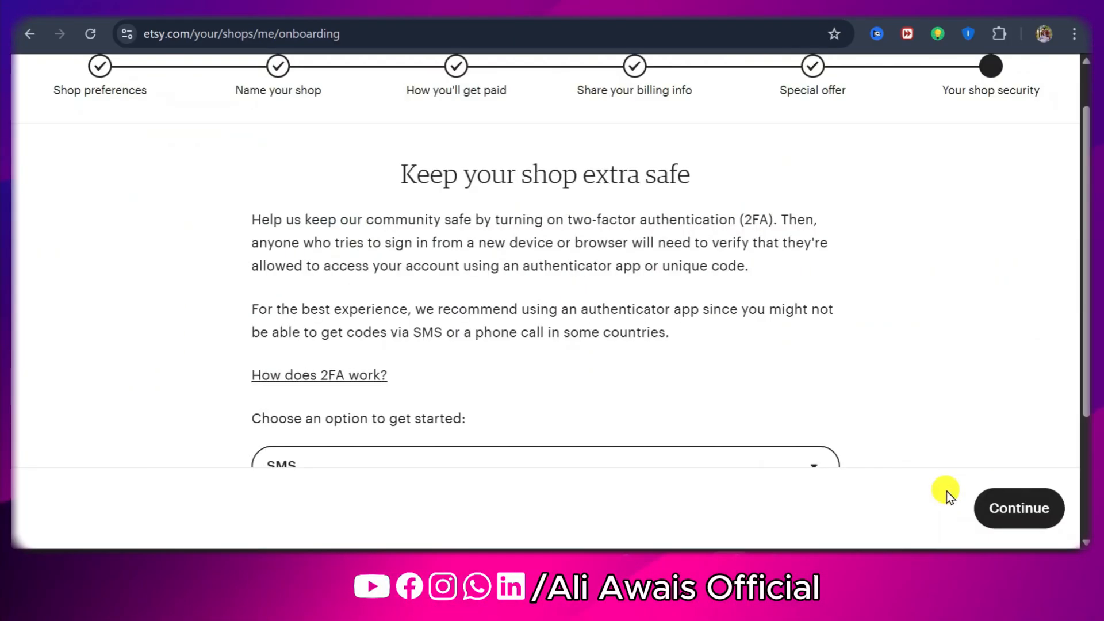
{"action": "scroll", "coordinate": [806, 381], "scroll_direction": "down", "scroll_amount": 3}
{"action": "scroll", "coordinate": [725, 318], "scroll_direction": "up", "scroll_amount": 1}
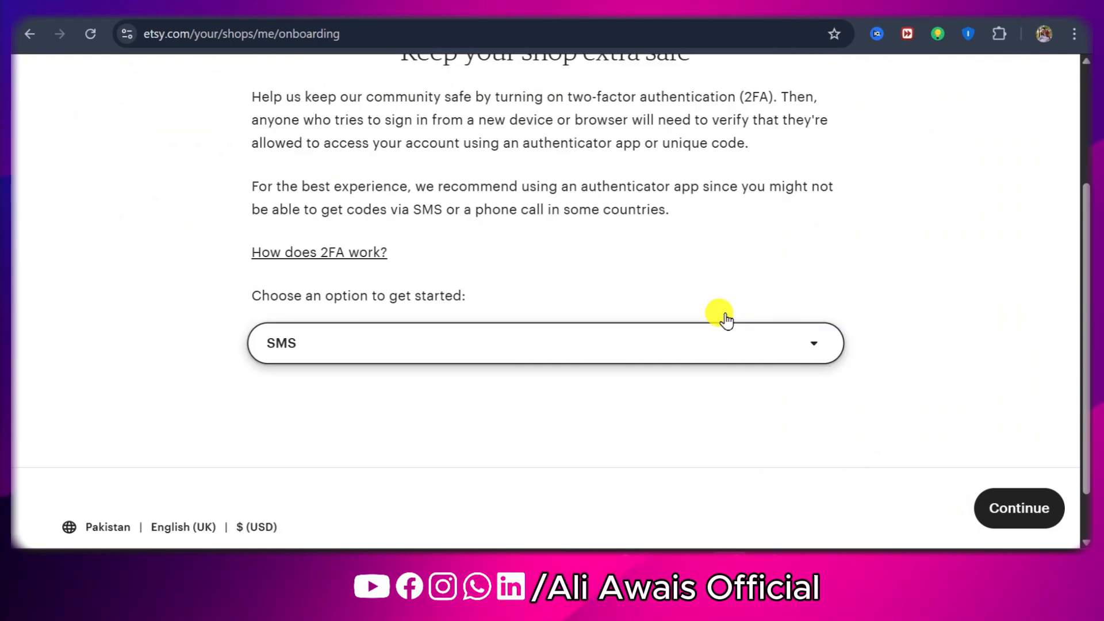
{"action": "scroll", "coordinate": [726, 317], "scroll_direction": "up", "scroll_amount": 1}
{"action": "scroll", "coordinate": [718, 309], "scroll_direction": "down", "scroll_amount": 2}
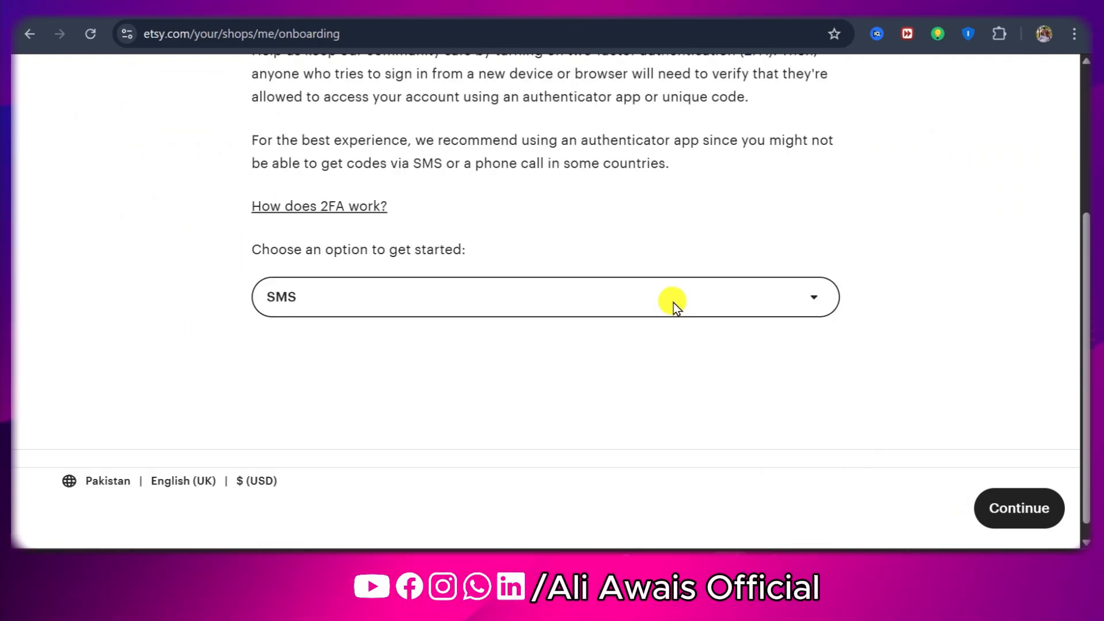
- Choose Authenticator App as the two-factor method and continue to its setup
{"action": "left_click", "coordinate": [671, 308]}
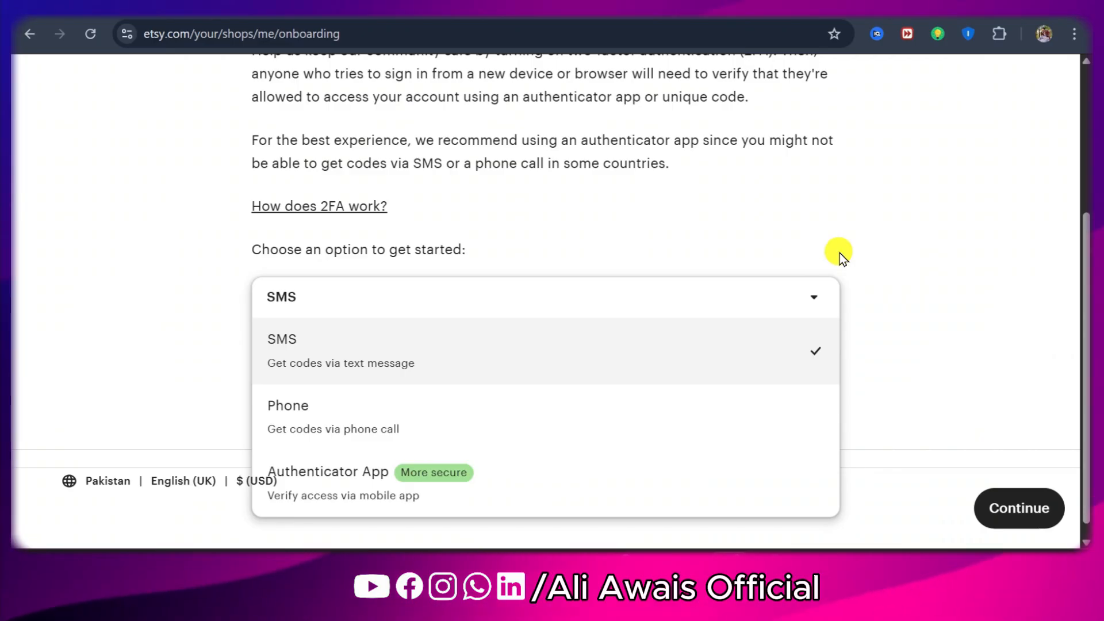
{"action": "left_click", "coordinate": [882, 233]}
{"action": "left_click", "coordinate": [688, 297]}
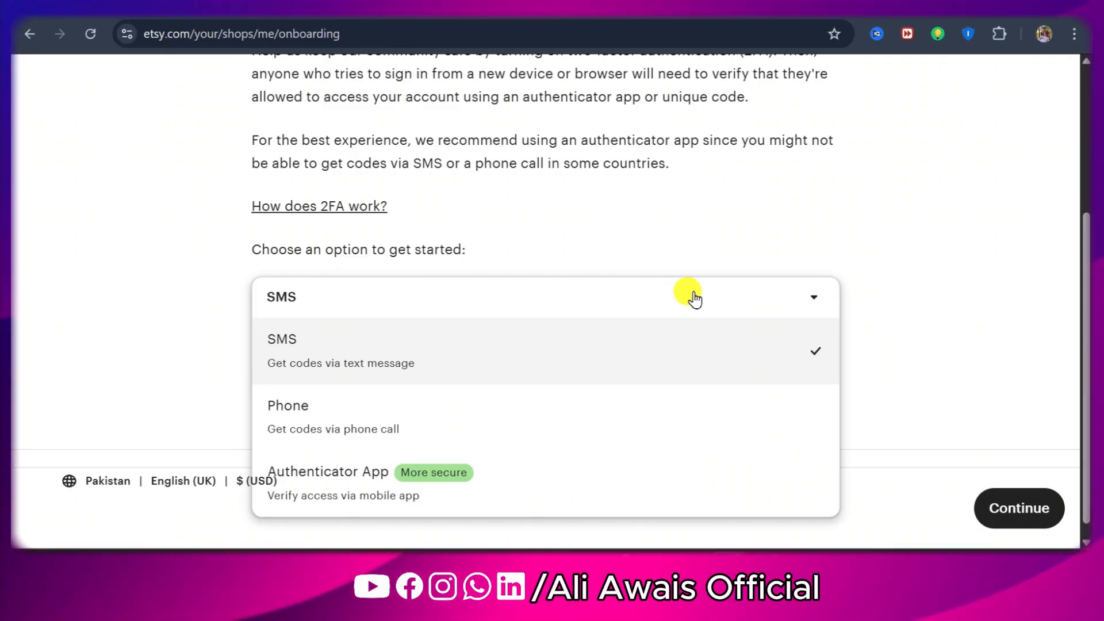
{"action": "left_click", "coordinate": [748, 494]}
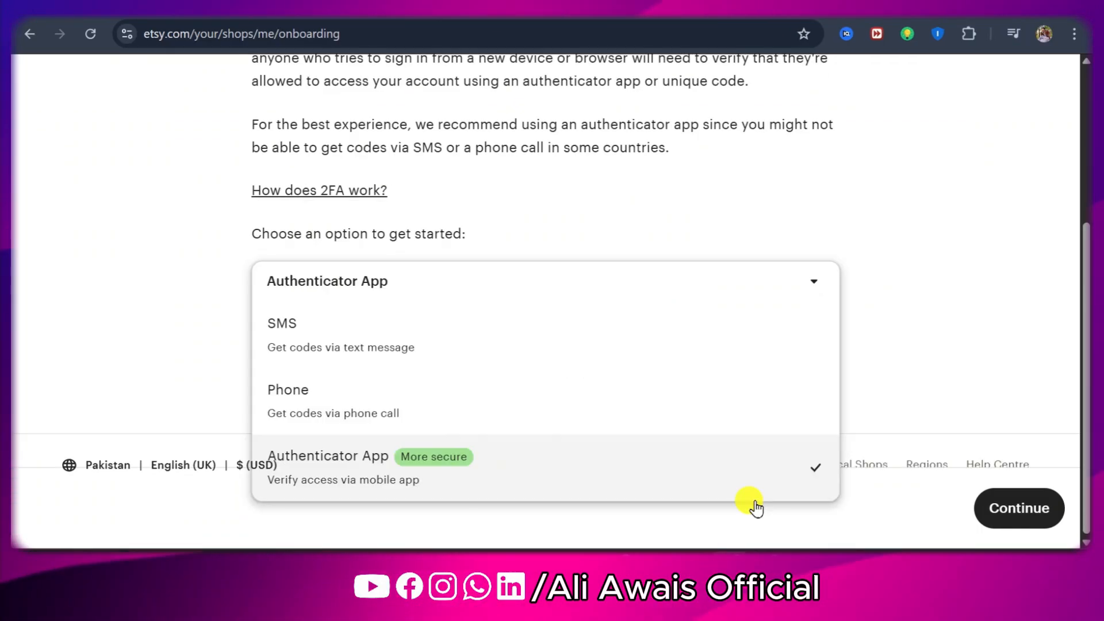
{"action": "left_click", "coordinate": [408, 463]}
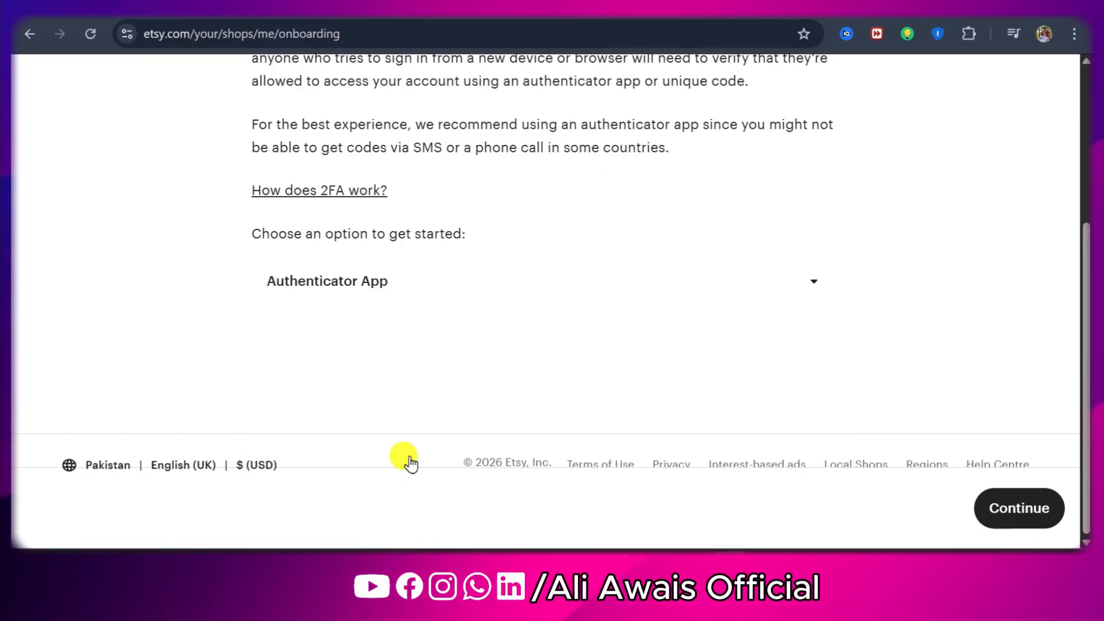
{"action": "left_click", "coordinate": [1008, 504]}
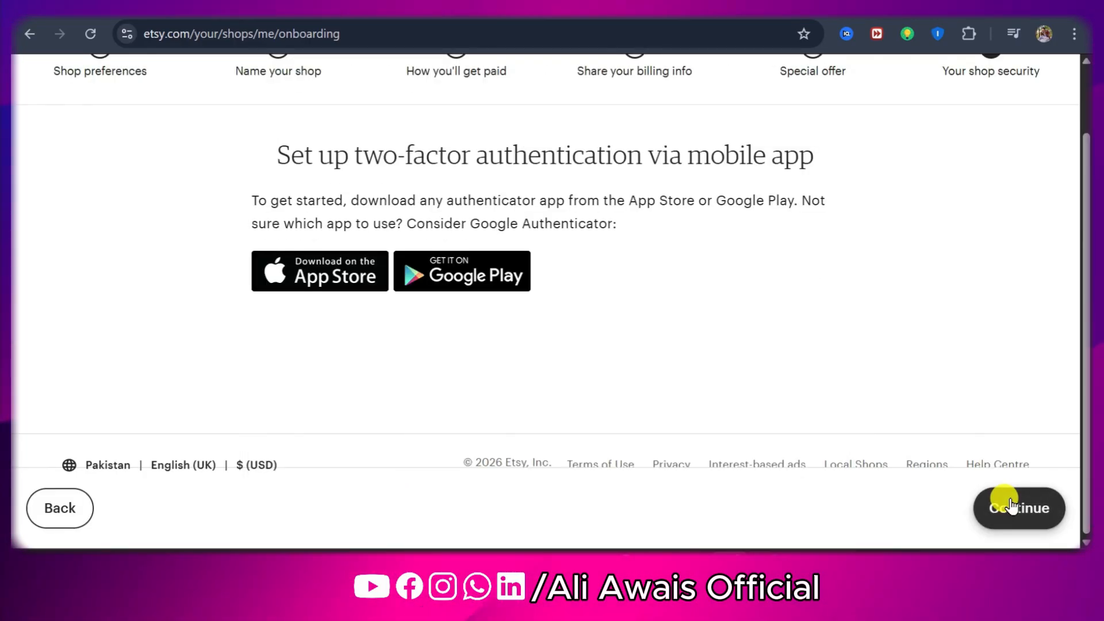
- Bring up the QR code, then enter and submit the six-digit authenticator code
{"action": "scroll", "coordinate": [590, 389], "scroll_direction": "up", "scroll_amount": 2}
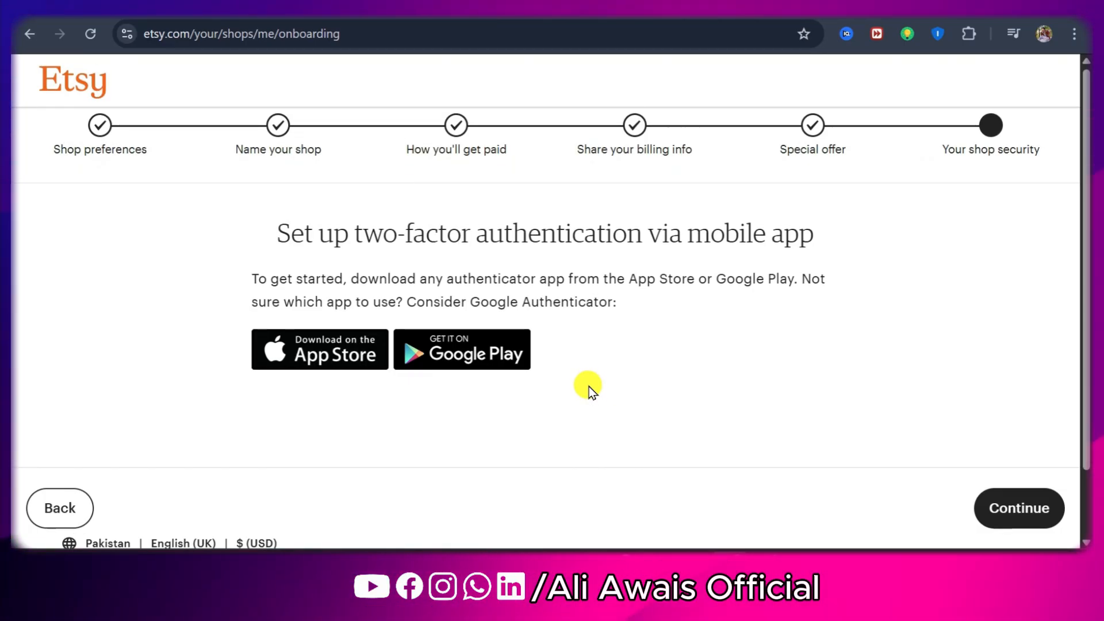
{"action": "scroll", "coordinate": [846, 361], "scroll_direction": "down", "scroll_amount": 2}
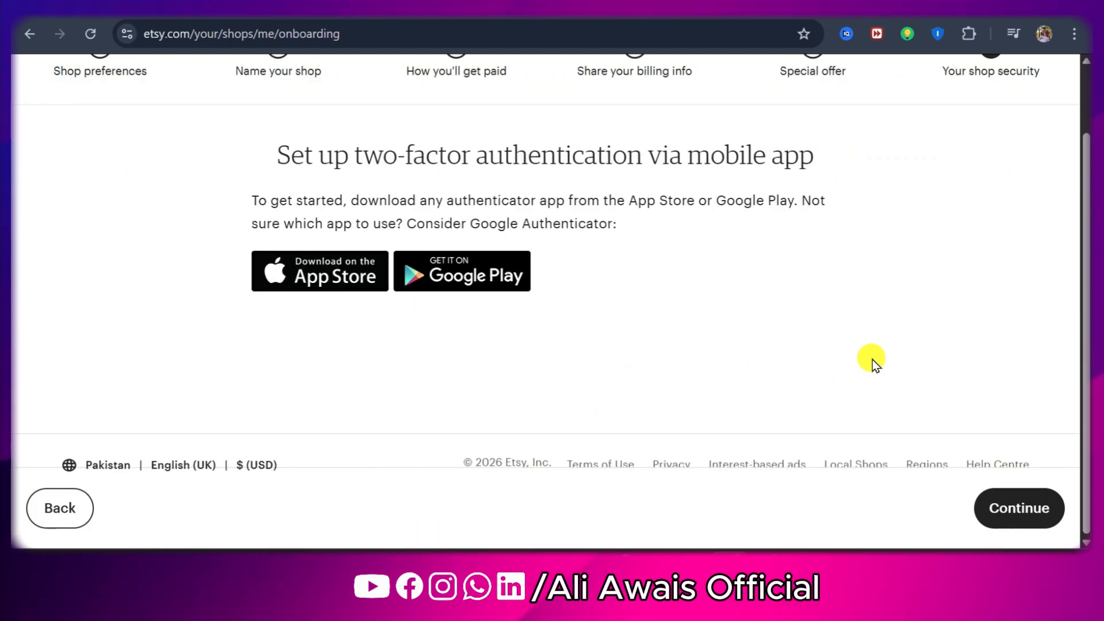
{"action": "left_click", "coordinate": [1021, 497]}
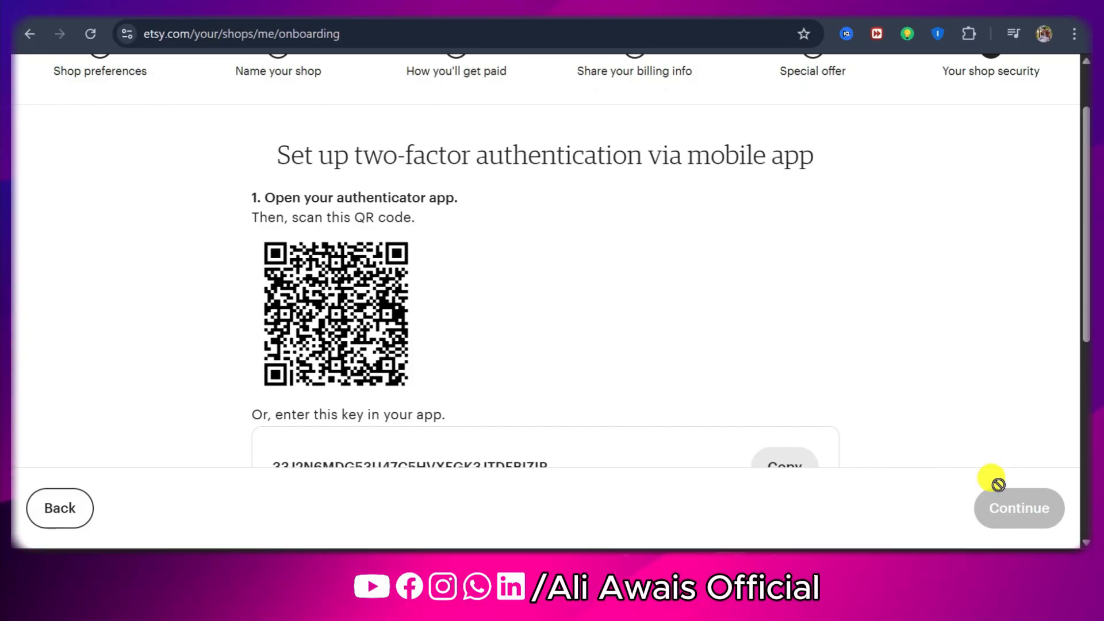
{"action": "scroll", "coordinate": [513, 268], "scroll_direction": "down", "scroll_amount": 6}
{"action": "left_click", "coordinate": [514, 267]}
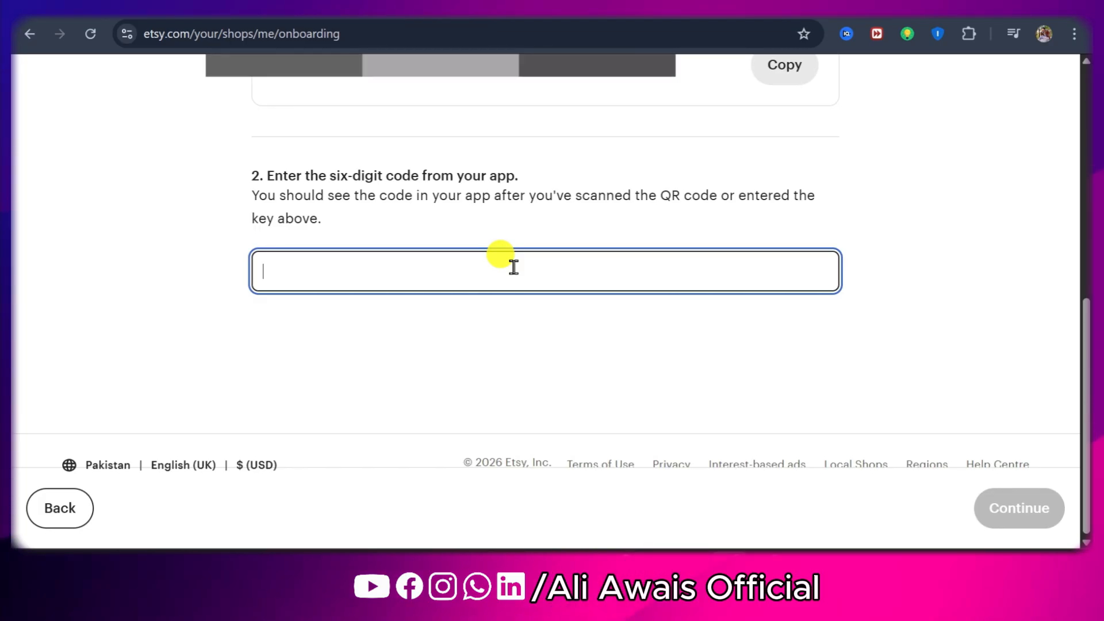
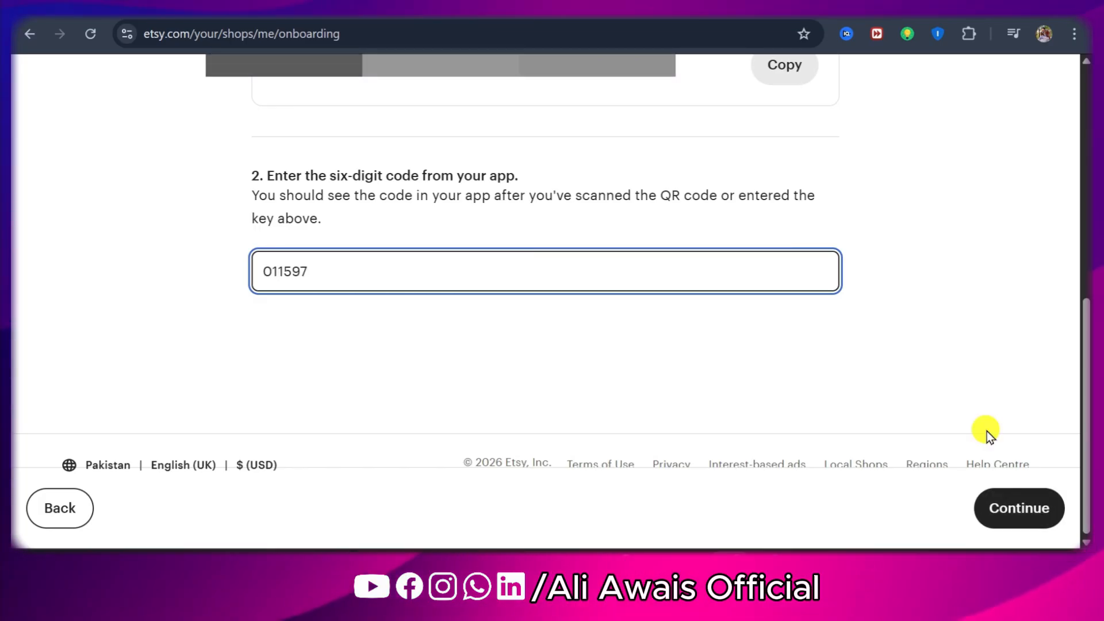
{"action": "left_click", "coordinate": [1019, 501]}
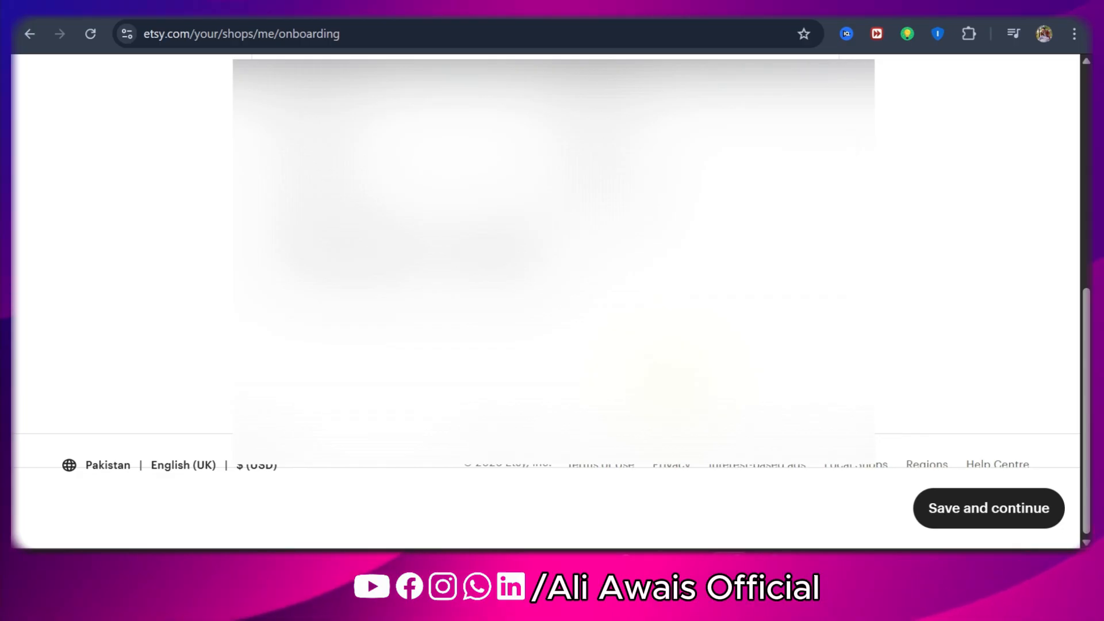
- Save and continue past the backup codes page to open the Glowfio Shop Manager
{"action": "scroll", "coordinate": [667, 365], "scroll_direction": "up", "scroll_amount": 3}
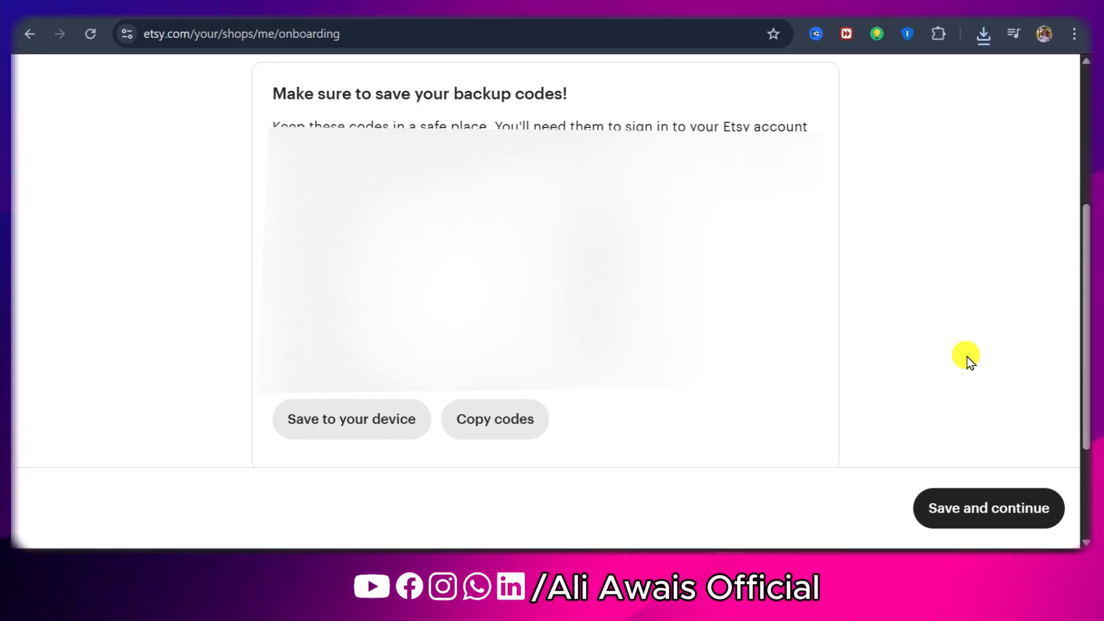
{"action": "left_click", "coordinate": [964, 505]}
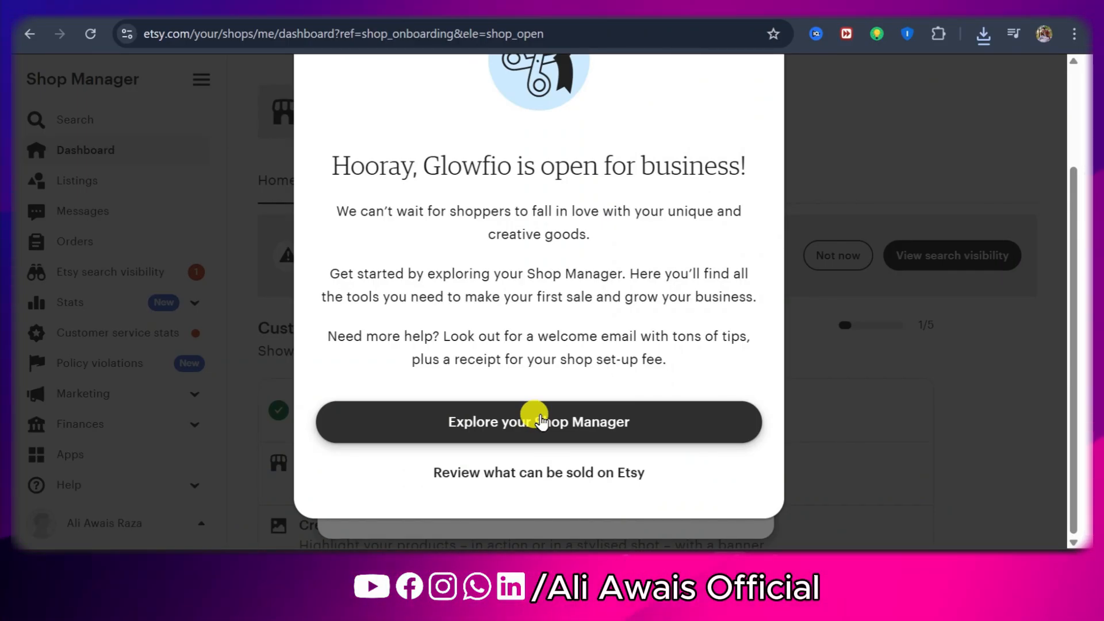
- Dismiss the welcome, Shop Manager notice and Purchase Protection pop-ups
{"action": "left_click", "coordinate": [540, 422]}
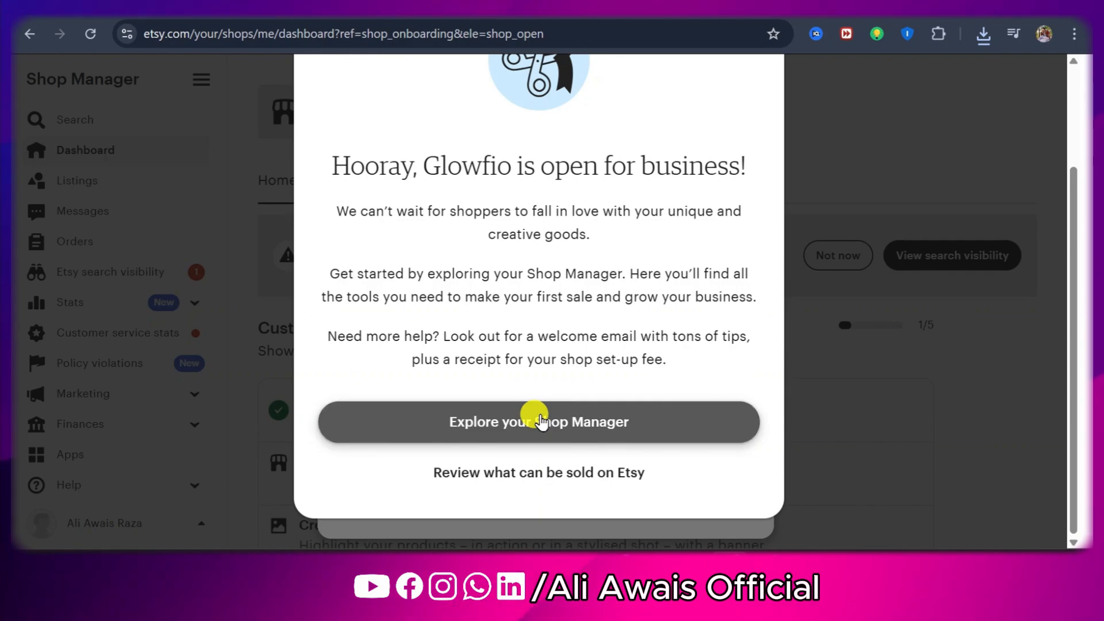
{"action": "scroll", "coordinate": [610, 394], "scroll_direction": "up", "scroll_amount": 3}
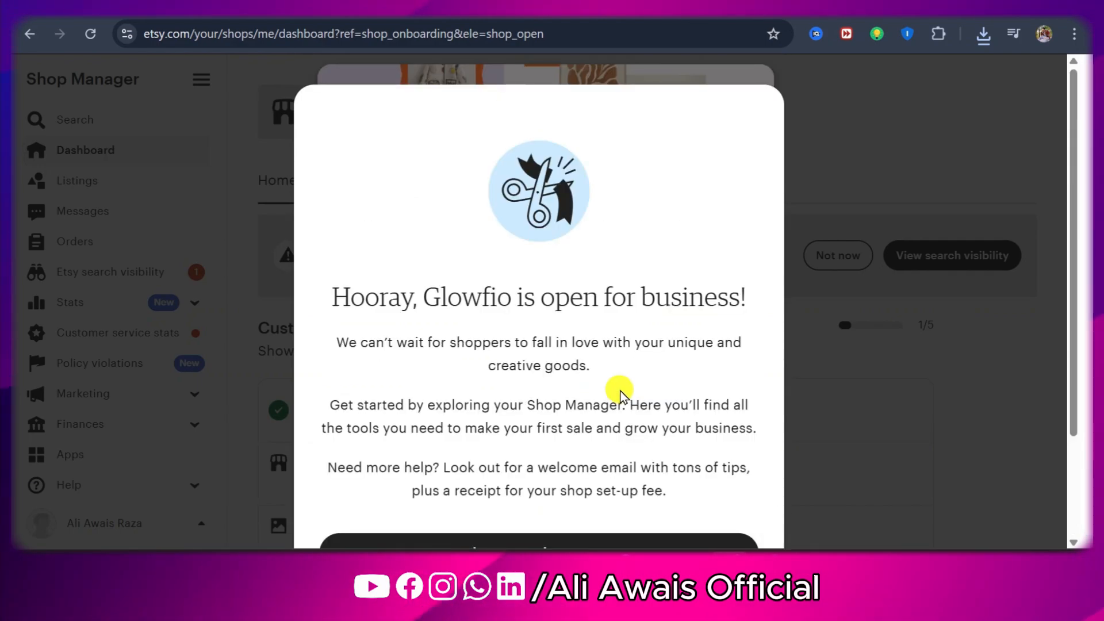
{"action": "scroll", "coordinate": [627, 397], "scroll_direction": "down", "scroll_amount": 2}
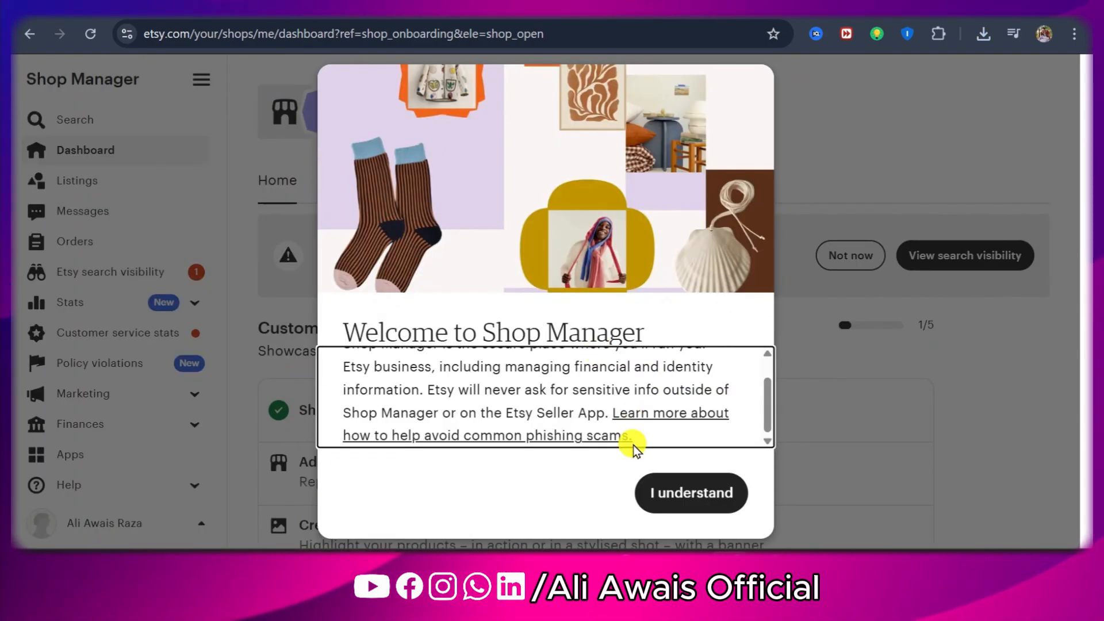
{"action": "left_click", "coordinate": [651, 491]}
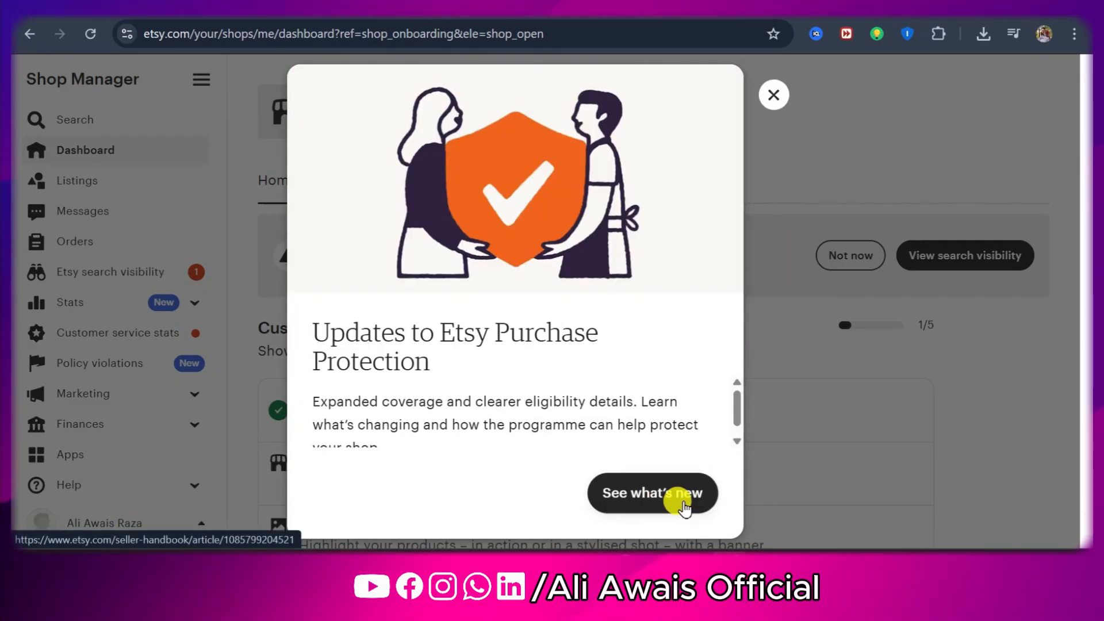
{"action": "left_click", "coordinate": [772, 95]}
- Choose Not now on the search-visibility banner and look over the Customise your shop checklist
{"action": "scroll", "coordinate": [481, 340], "scroll_direction": "down", "scroll_amount": 2}
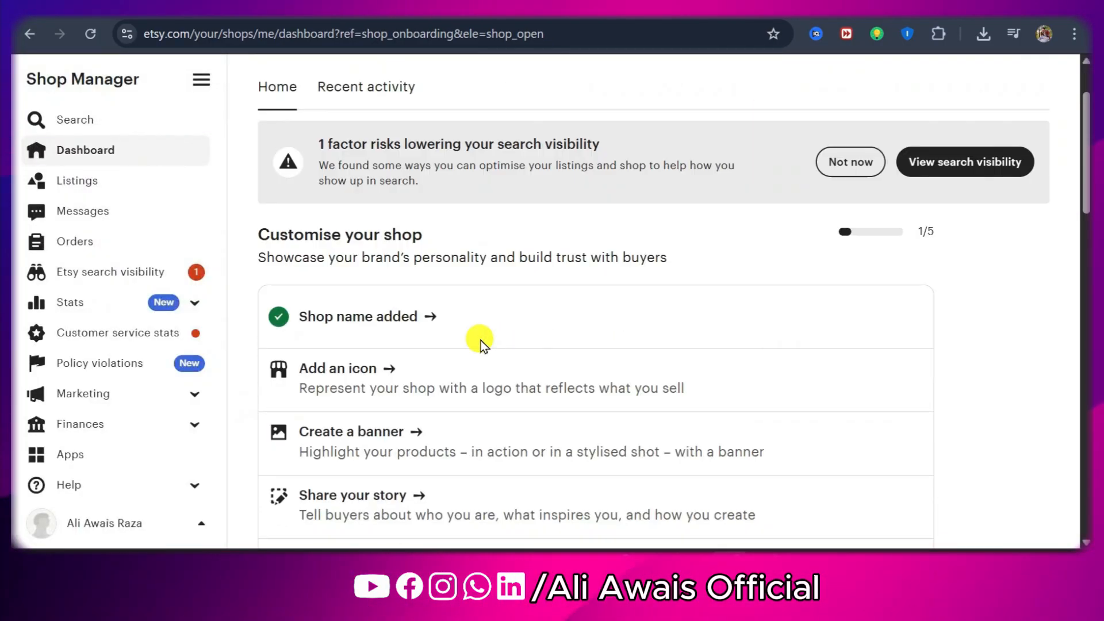
{"action": "scroll", "coordinate": [479, 340], "scroll_direction": "down", "scroll_amount": 1}
{"action": "scroll", "coordinate": [432, 332], "scroll_direction": "up", "scroll_amount": 3}
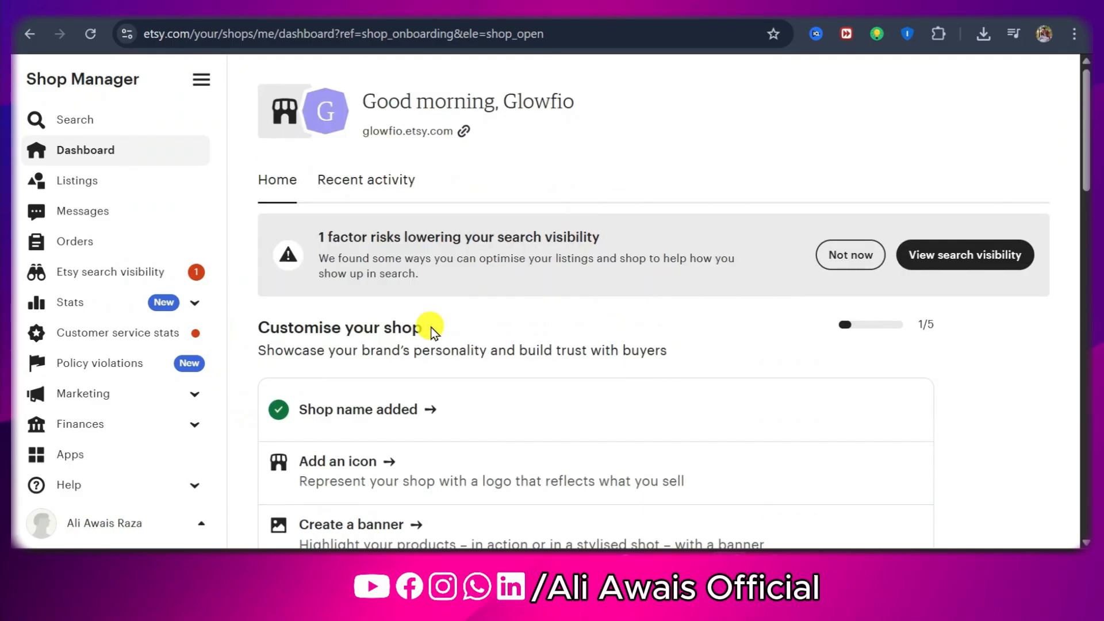
{"action": "left_click", "coordinate": [846, 254]}
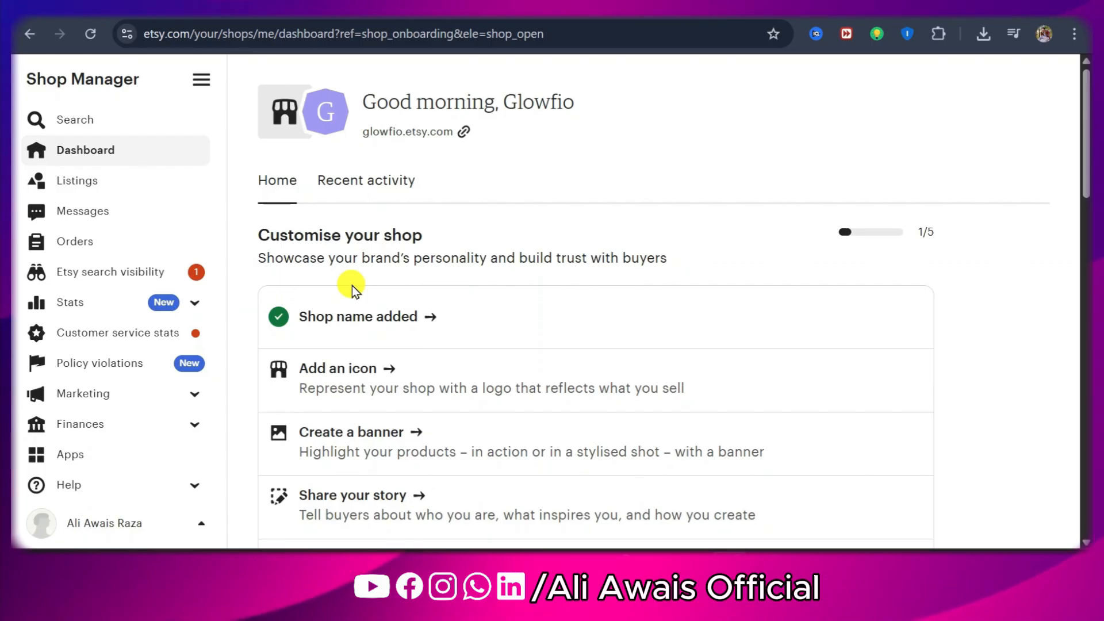
{"action": "scroll", "coordinate": [352, 285], "scroll_direction": "down", "scroll_amount": 3}
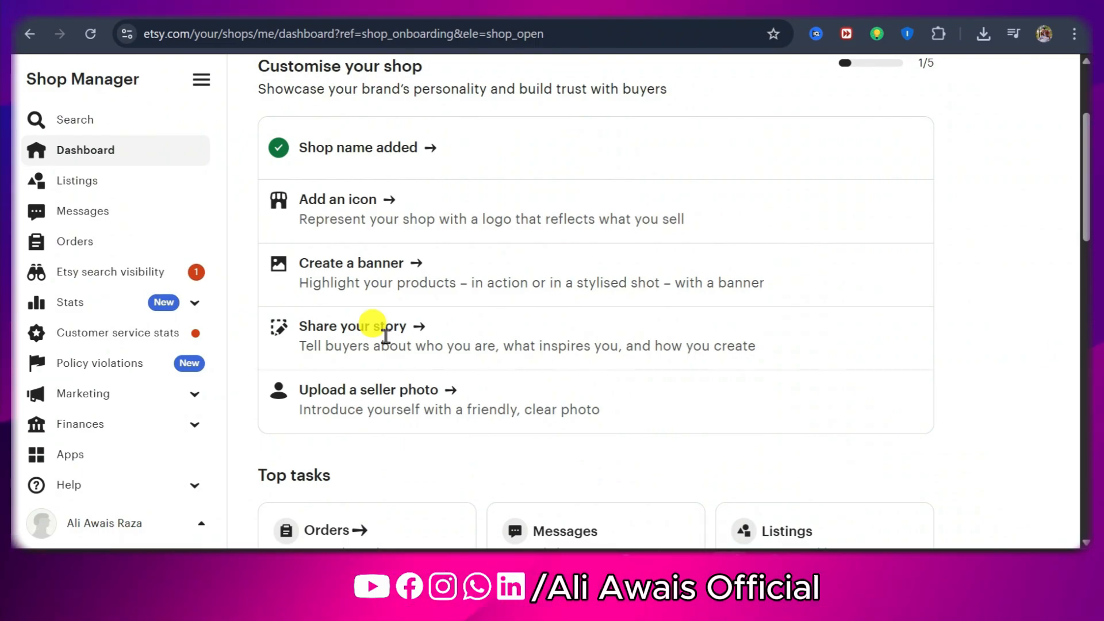
{"action": "scroll", "coordinate": [384, 336], "scroll_direction": "up", "scroll_amount": 2}
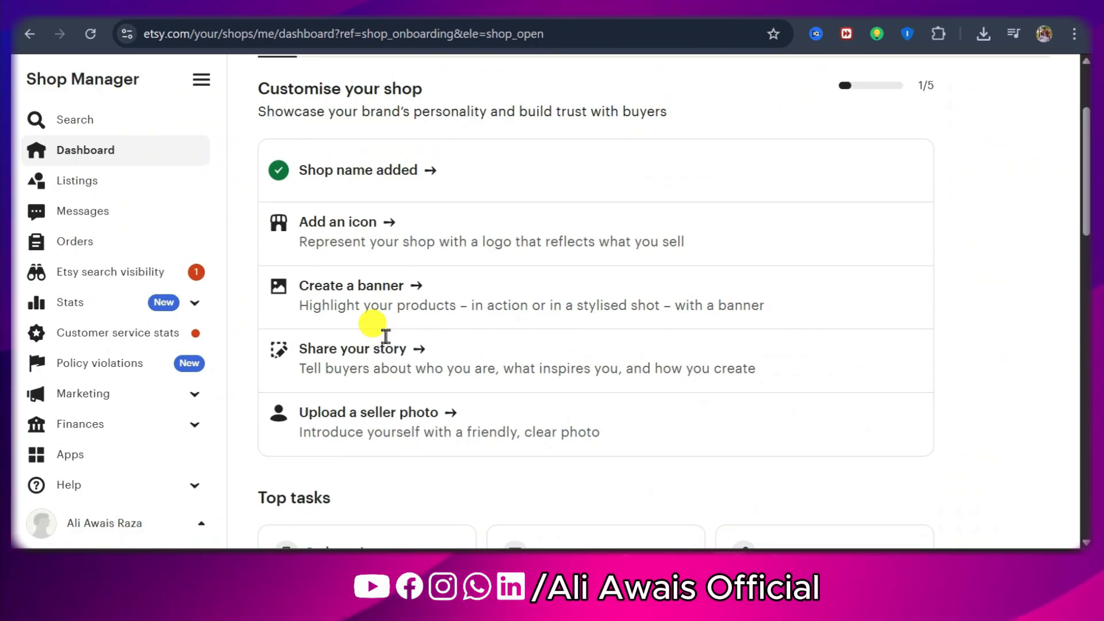
{"action": "scroll", "coordinate": [379, 330], "scroll_direction": "up", "scroll_amount": 2}
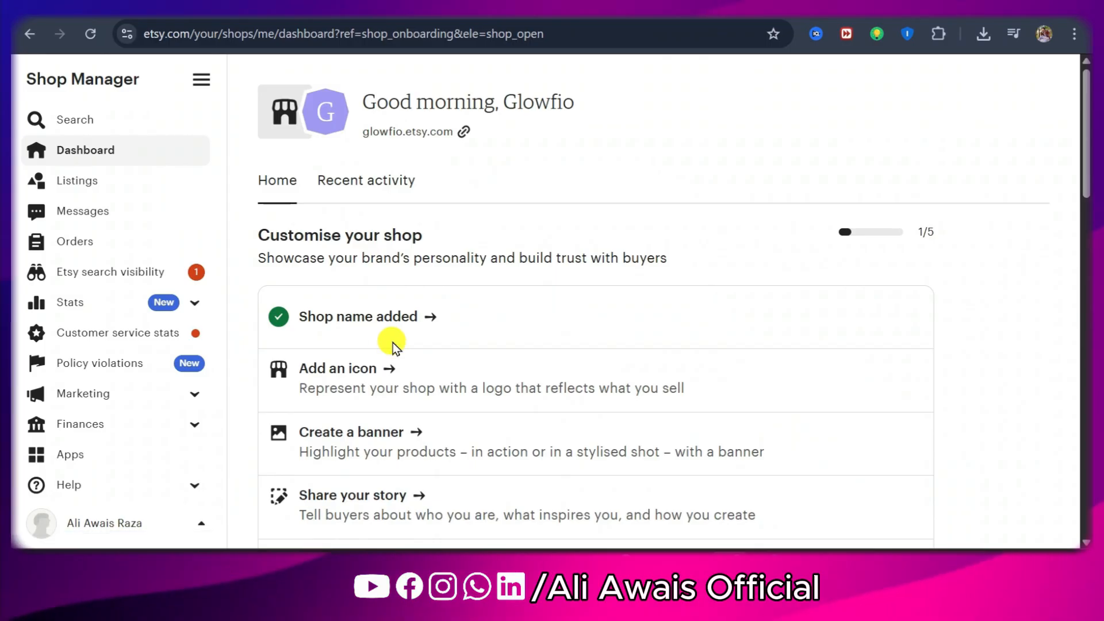
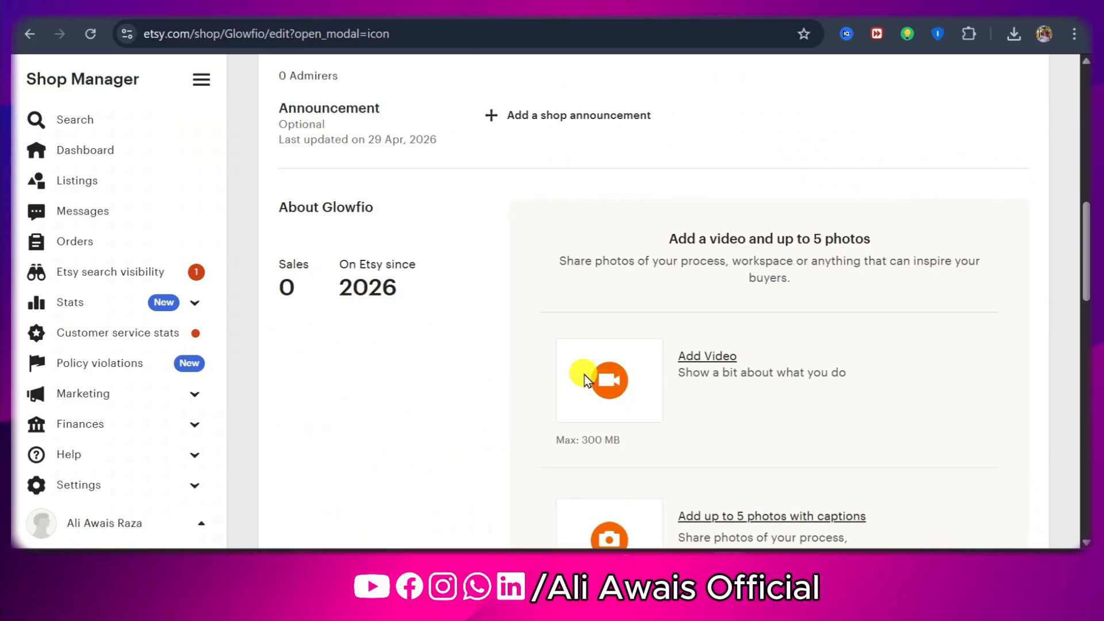
{"action": "scroll", "coordinate": [582, 379], "scroll_direction": "down", "scroll_amount": 4}
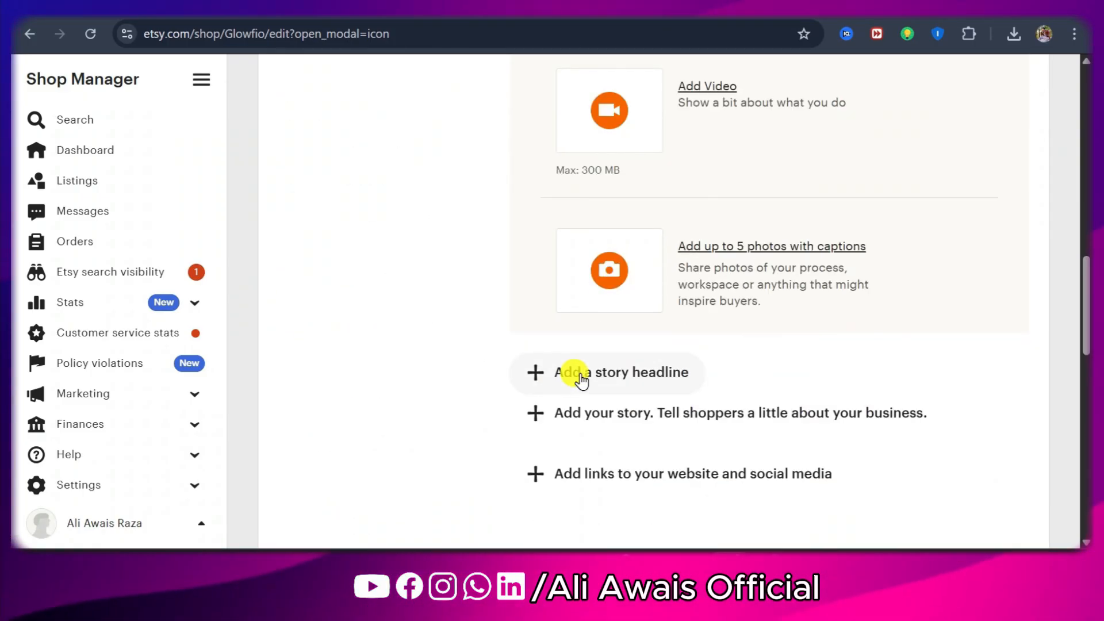
- Scroll through the Shop Home editor down to the About Glowfio section
{"action": "scroll", "coordinate": [582, 376], "scroll_direction": "down", "scroll_amount": 1}
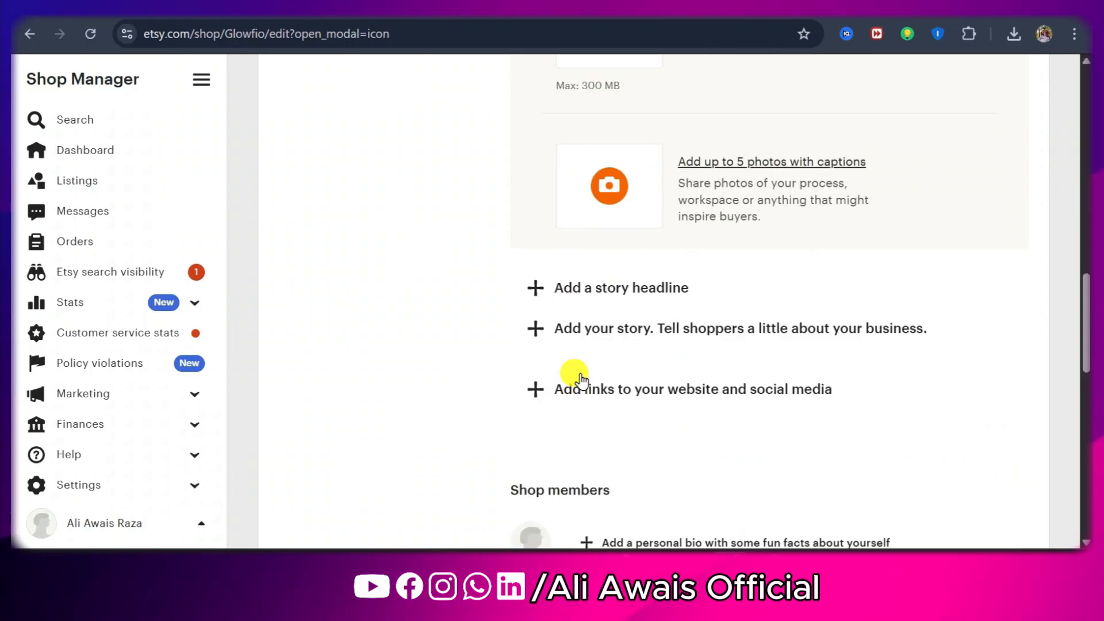
{"action": "scroll", "coordinate": [585, 372], "scroll_direction": "down", "scroll_amount": 3}
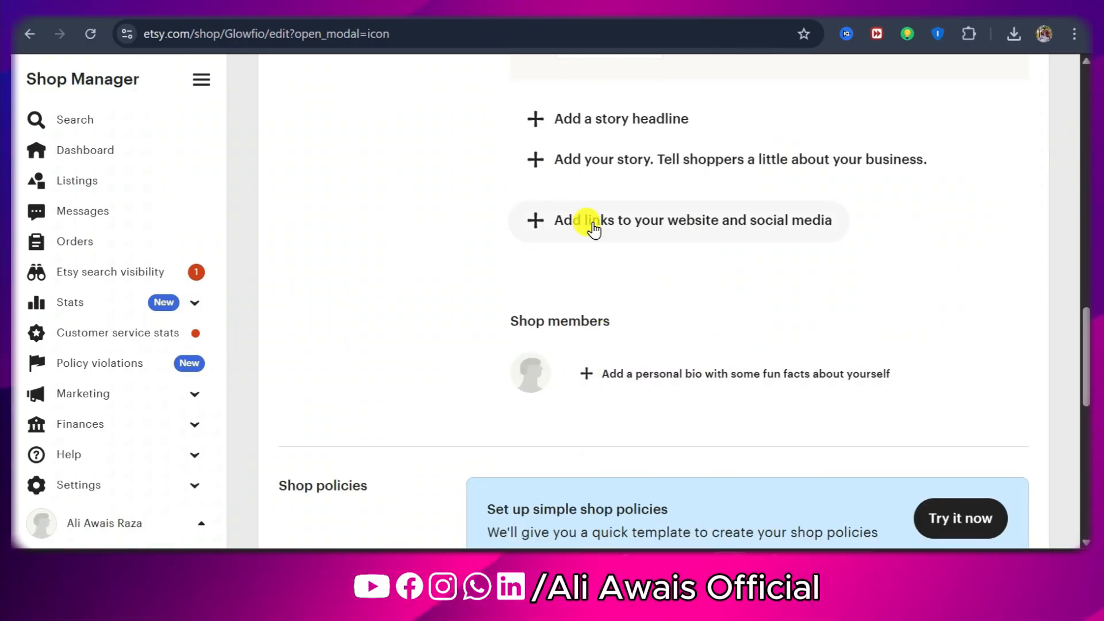
{"action": "scroll", "coordinate": [673, 274], "scroll_direction": "down", "scroll_amount": 8}
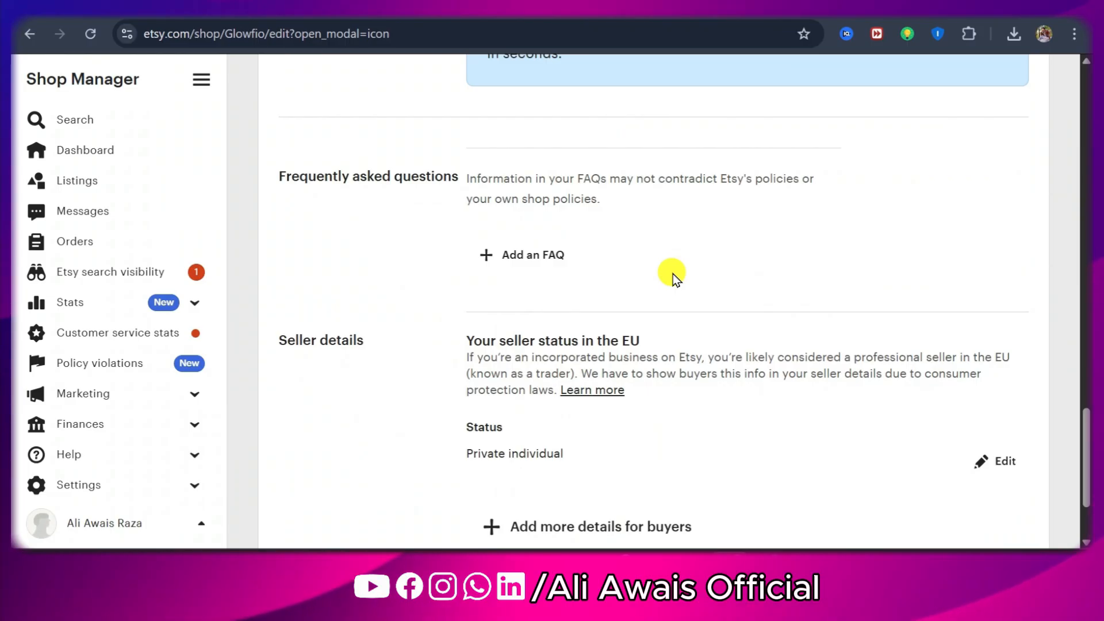
{"action": "scroll", "coordinate": [673, 274], "scroll_direction": "down", "scroll_amount": 2}
{"action": "scroll", "coordinate": [674, 273], "scroll_direction": "up", "scroll_amount": 10}
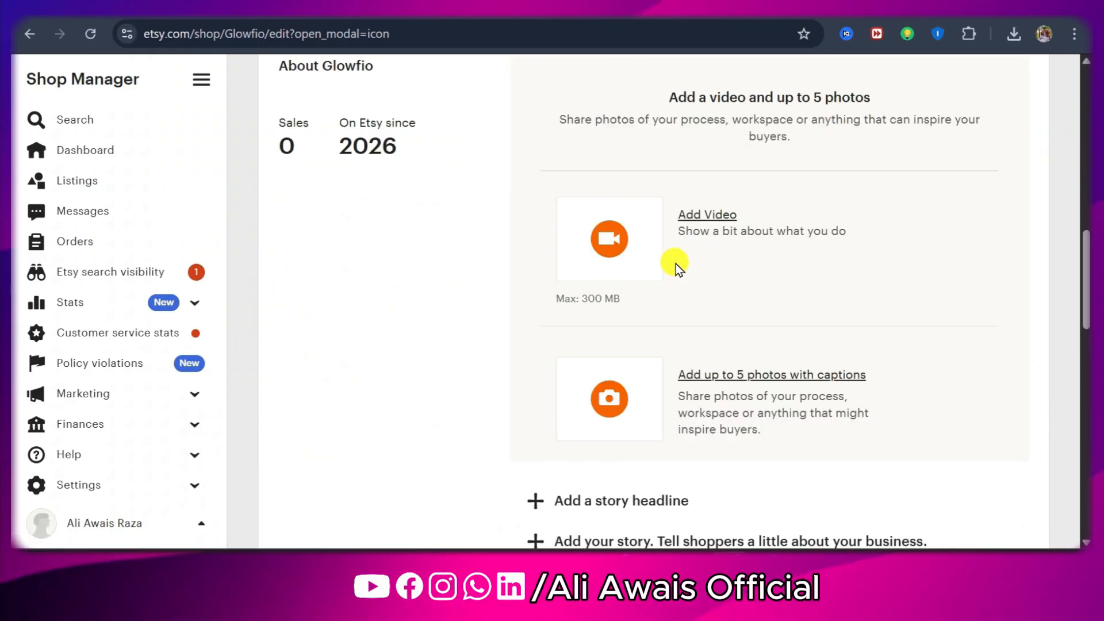
{"action": "scroll", "coordinate": [673, 258], "scroll_direction": "up", "scroll_amount": 3}
{"action": "scroll", "coordinate": [669, 255], "scroll_direction": "up", "scroll_amount": 8}
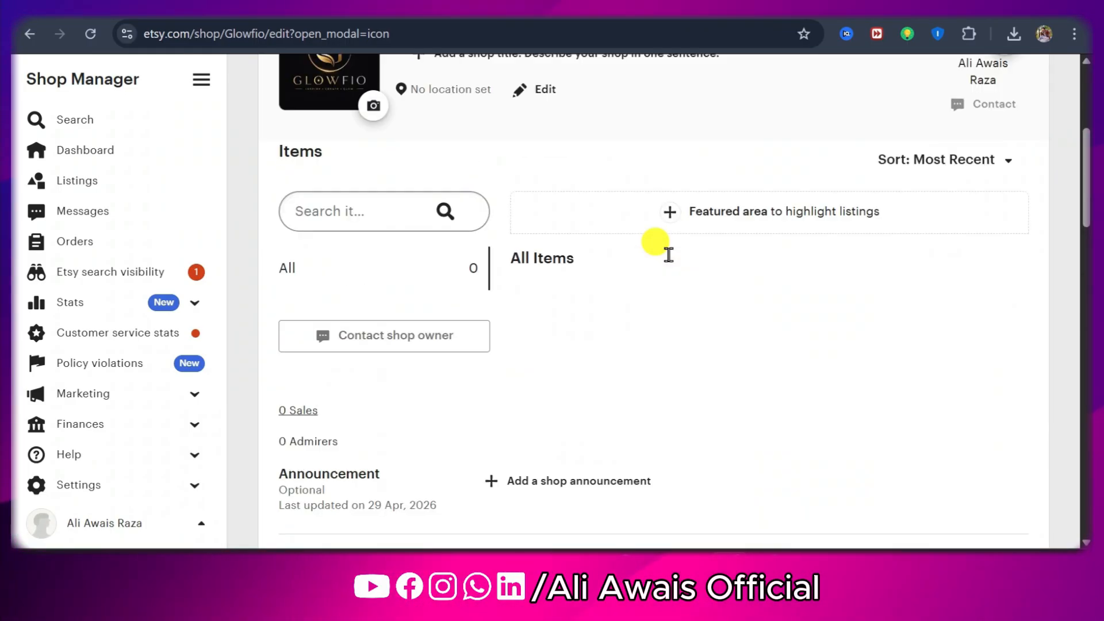
{"action": "scroll", "coordinate": [670, 253], "scroll_direction": "up", "scroll_amount": 2}
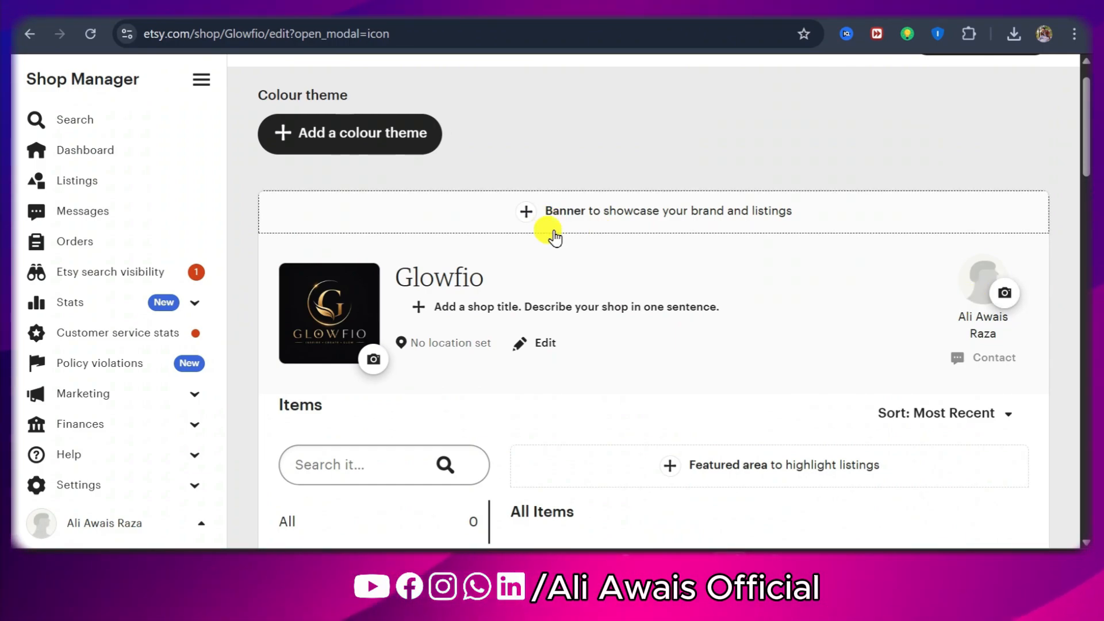
{"action": "scroll", "coordinate": [547, 286], "scroll_direction": "down", "scroll_amount": 4}
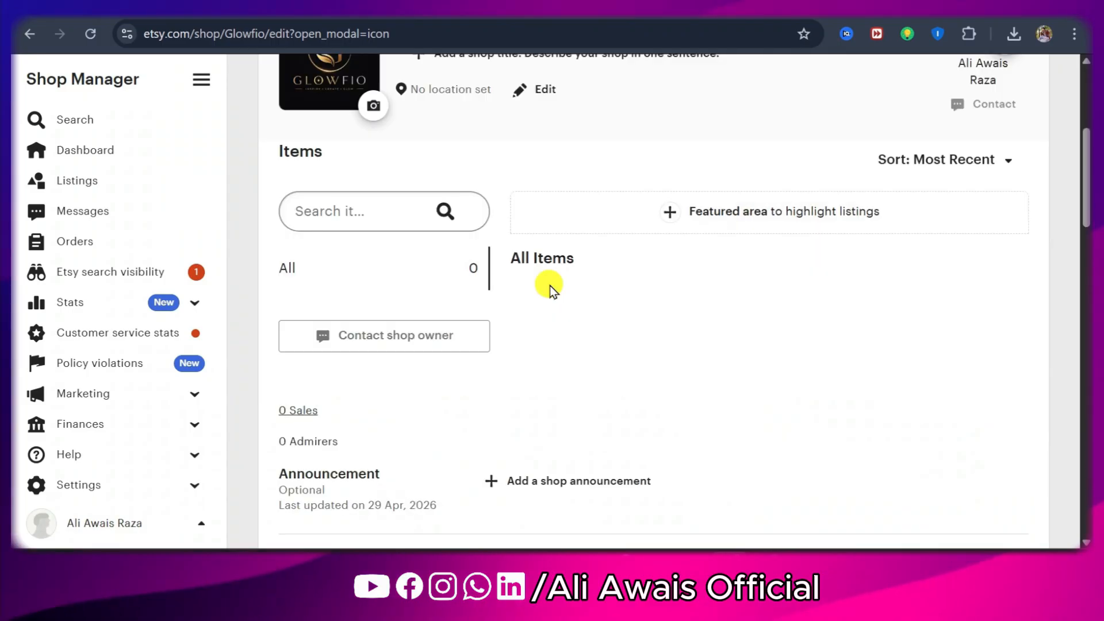
{"action": "scroll", "coordinate": [793, 276], "scroll_direction": "down", "scroll_amount": 3}
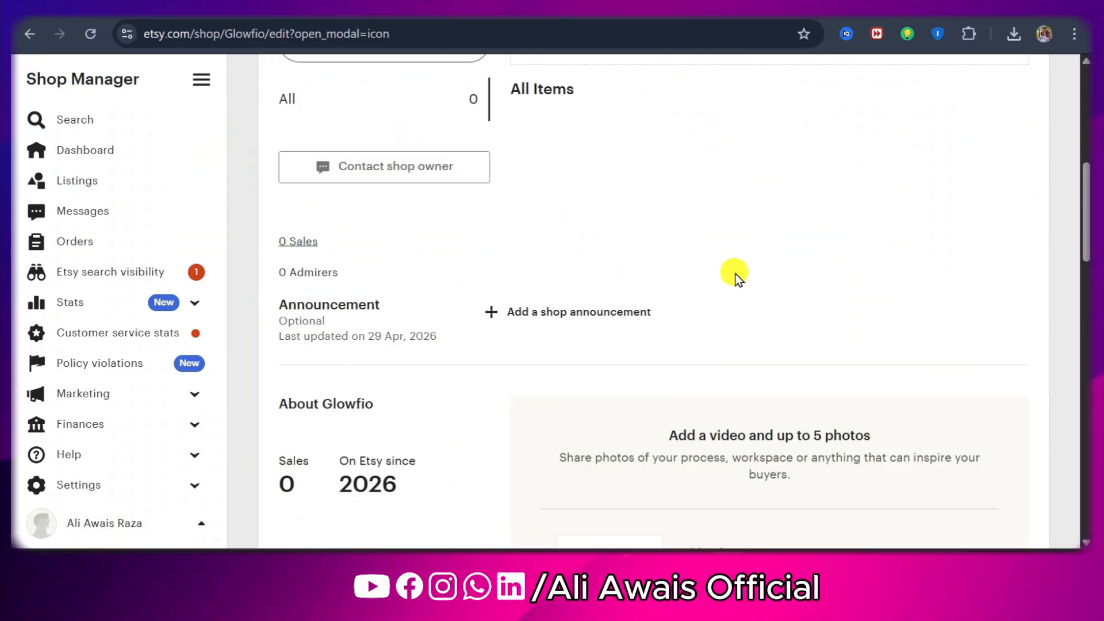
{"action": "scroll", "coordinate": [736, 275], "scroll_direction": "down", "scroll_amount": 2}
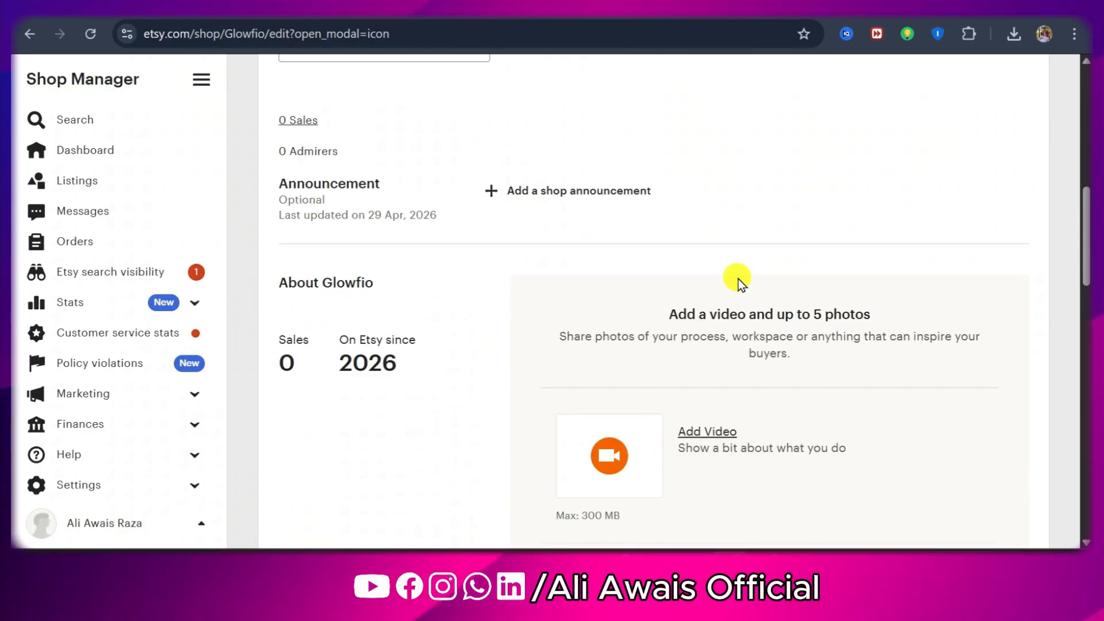
{"action": "scroll", "coordinate": [719, 282], "scroll_direction": "down", "scroll_amount": 5}
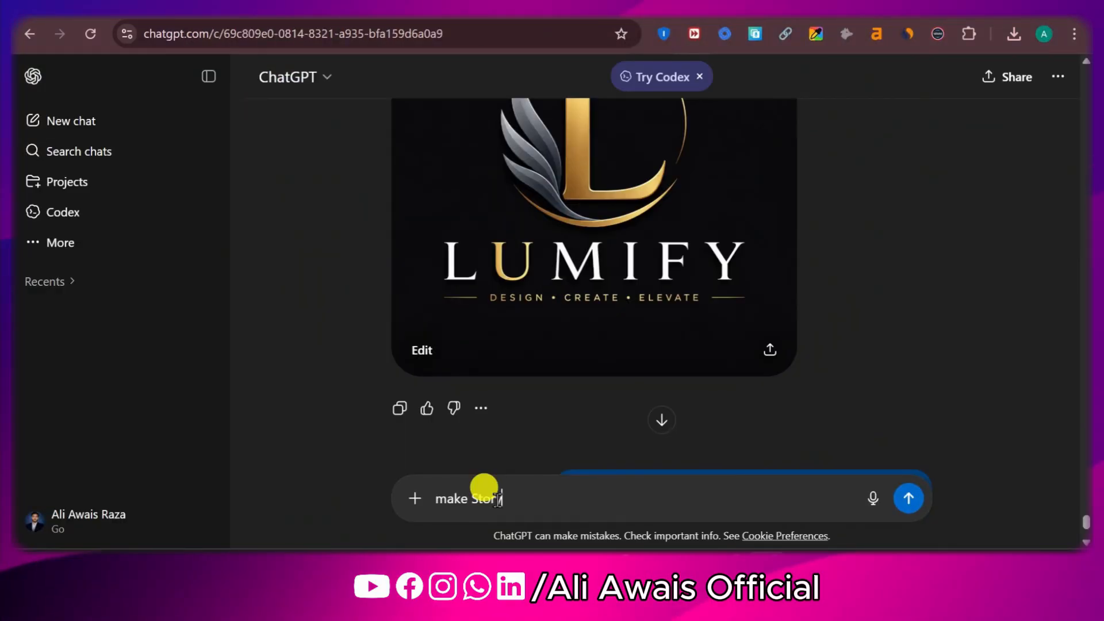
- Ask ChatGPT for a store headline and copy 'Elevate Your Everyday with Smart Digital Designs'
{"action": "type", "text": "ne or headline for m"}
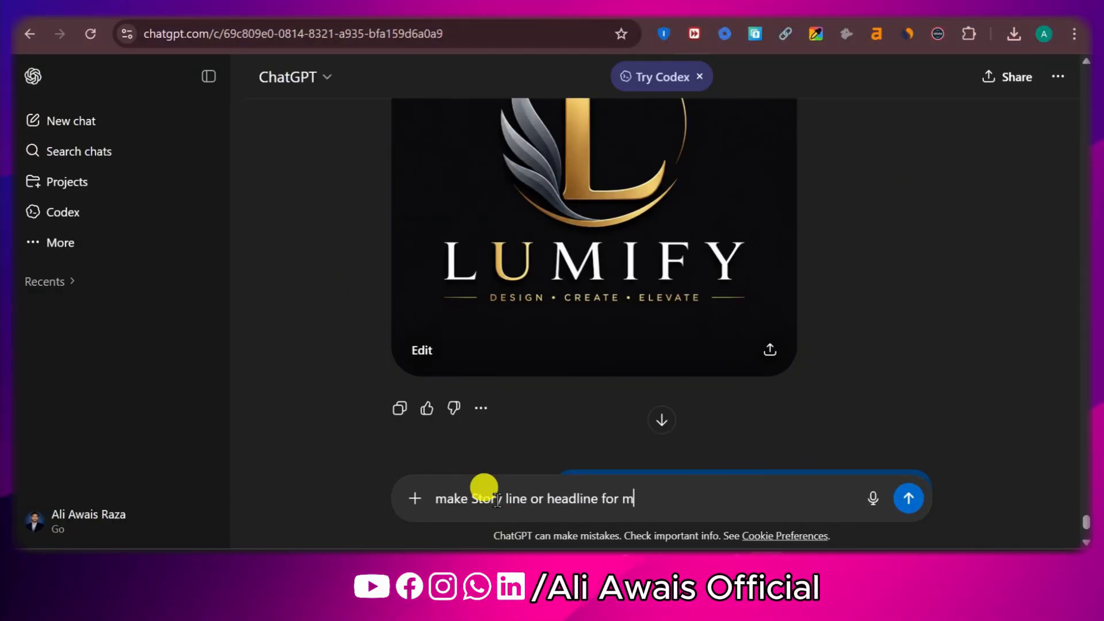
{"action": "type", "text": "y store"}
{"action": "key", "text": "Return"}
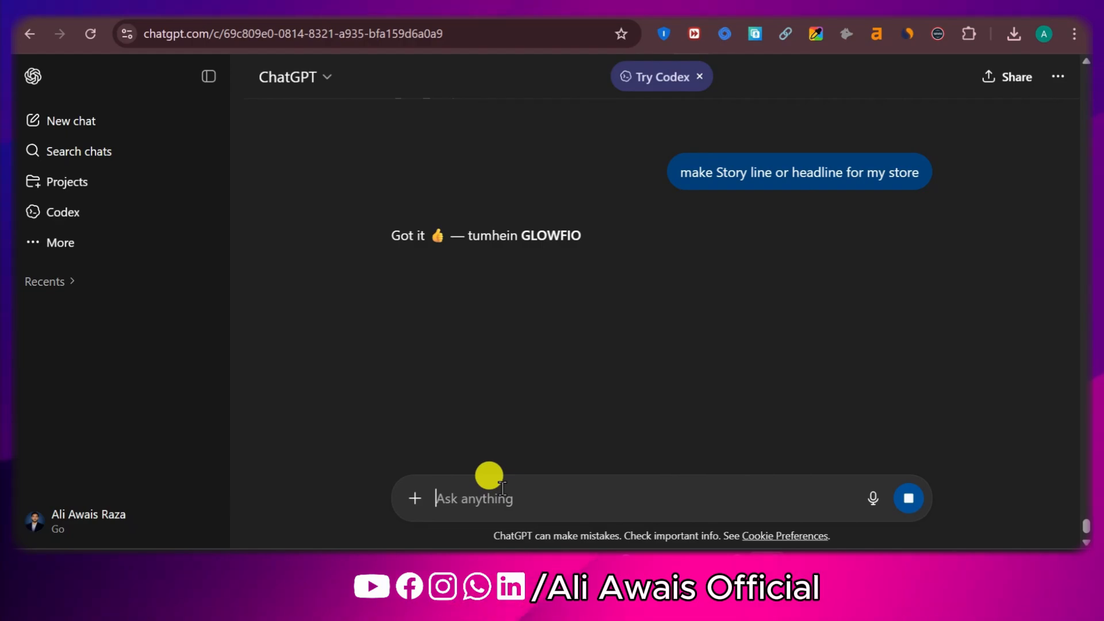
{"action": "left_click_drag", "start_coordinate": [420, 250], "coordinate": [709, 261]}
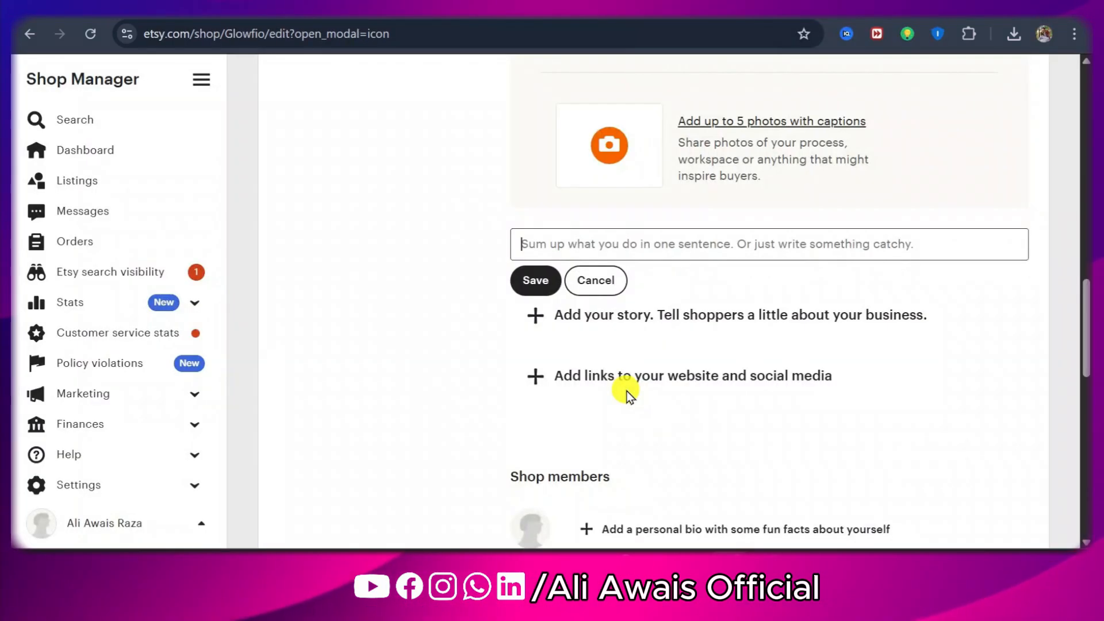
- Paste 'Elevate Your Everyday with Smart Digital Designs' as the About Glowfio story headline and save it
{"action": "type", "text": "Elevate Your Everyday with Smart Digital Designs"}
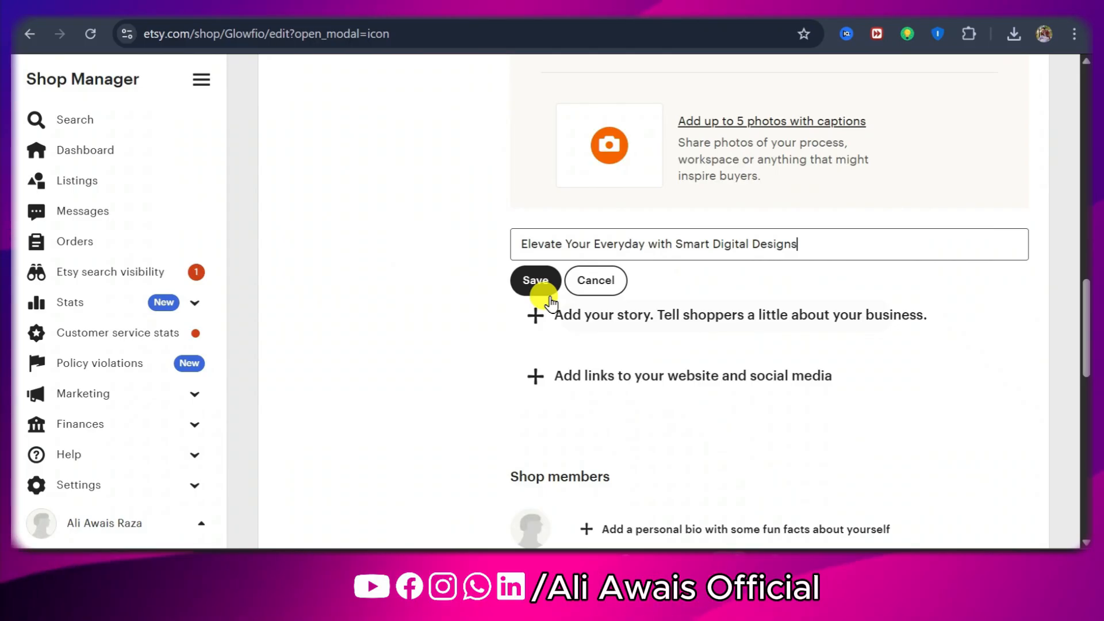
{"action": "left_click", "coordinate": [535, 281]}
{"action": "scroll", "coordinate": [630, 287], "scroll_direction": "down", "scroll_amount": 4}
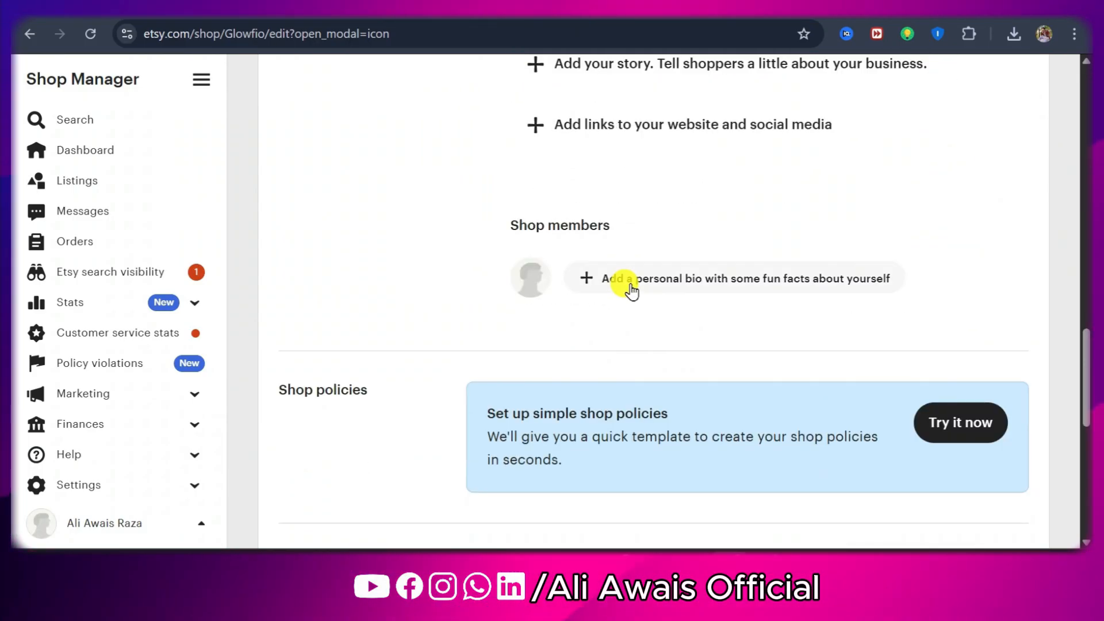
{"action": "scroll", "coordinate": [628, 284], "scroll_direction": "down", "scroll_amount": 4}
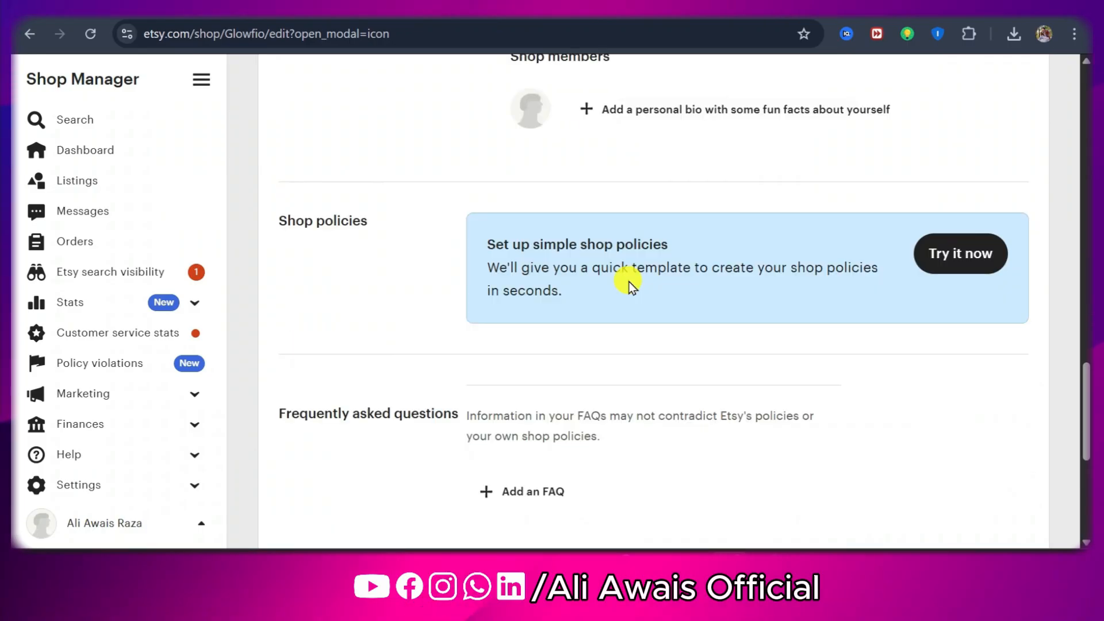
{"action": "scroll", "coordinate": [627, 281], "scroll_direction": "down", "scroll_amount": 5}
{"action": "scroll", "coordinate": [624, 281], "scroll_direction": "up", "scroll_amount": 7}
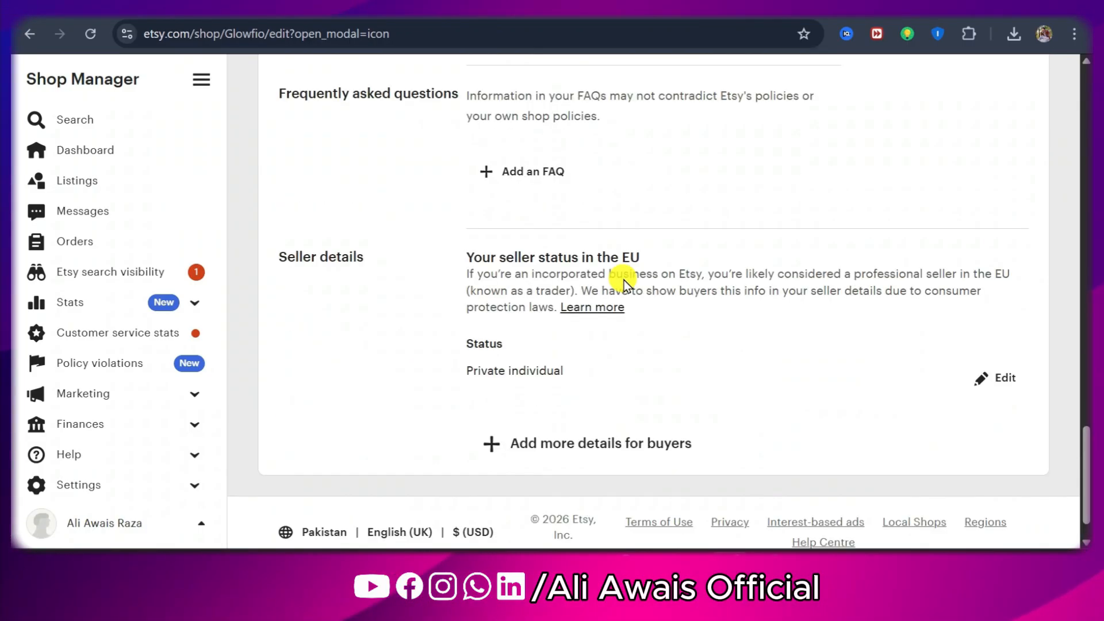
{"action": "scroll", "coordinate": [623, 281], "scroll_direction": "up", "scroll_amount": 10}
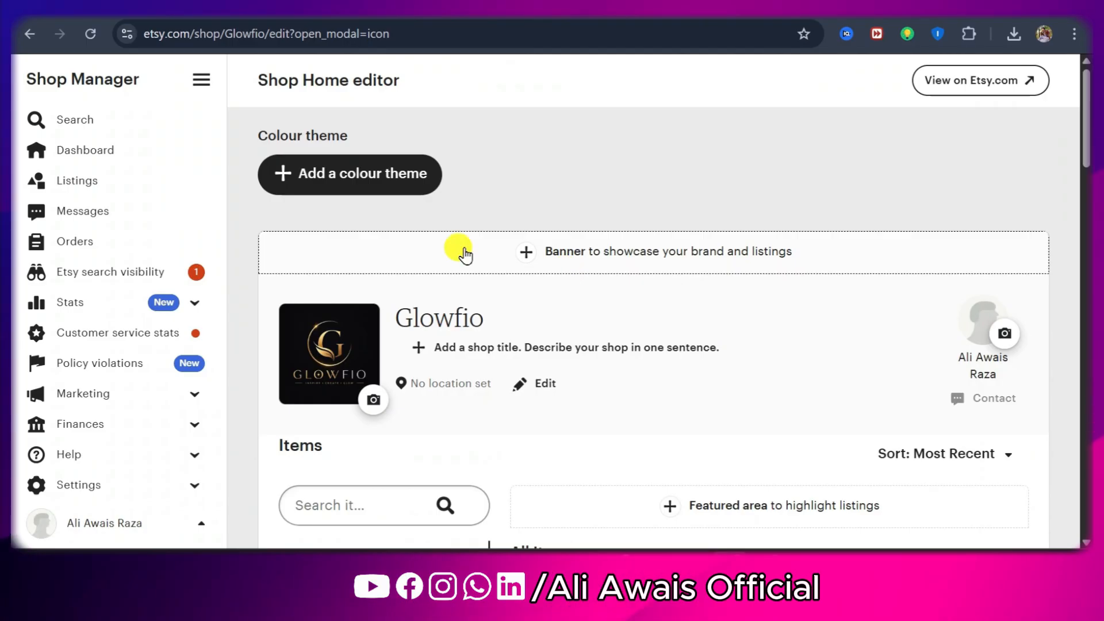
{"action": "left_click", "coordinate": [548, 265]}
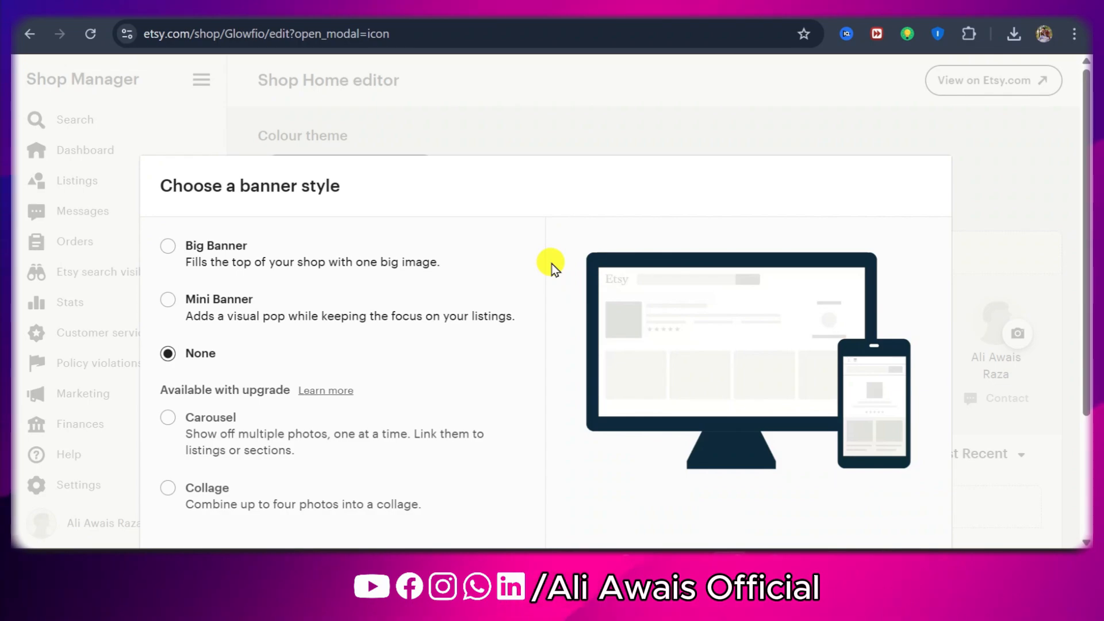
{"action": "left_click", "coordinate": [274, 311]}
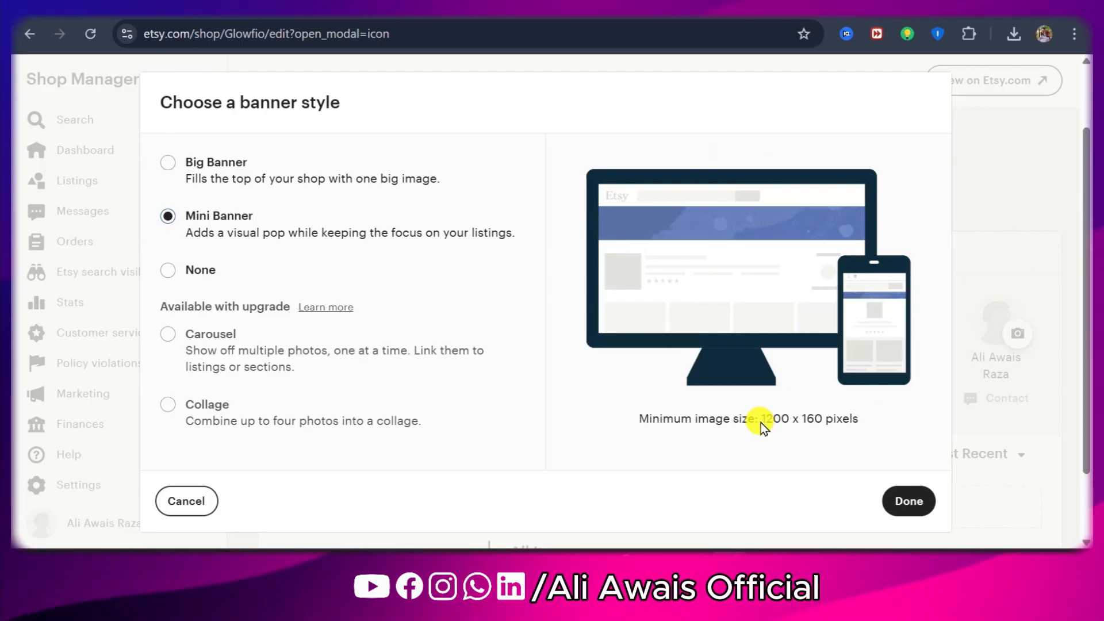
{"action": "left_click", "coordinate": [225, 168]}
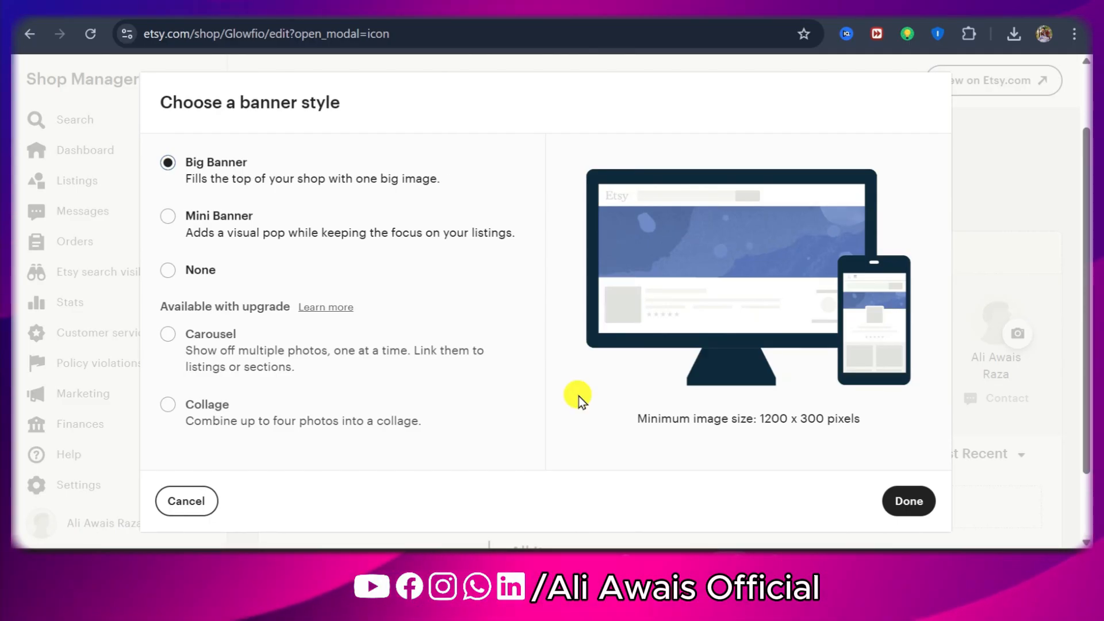
{"action": "left_click", "coordinate": [260, 273]}
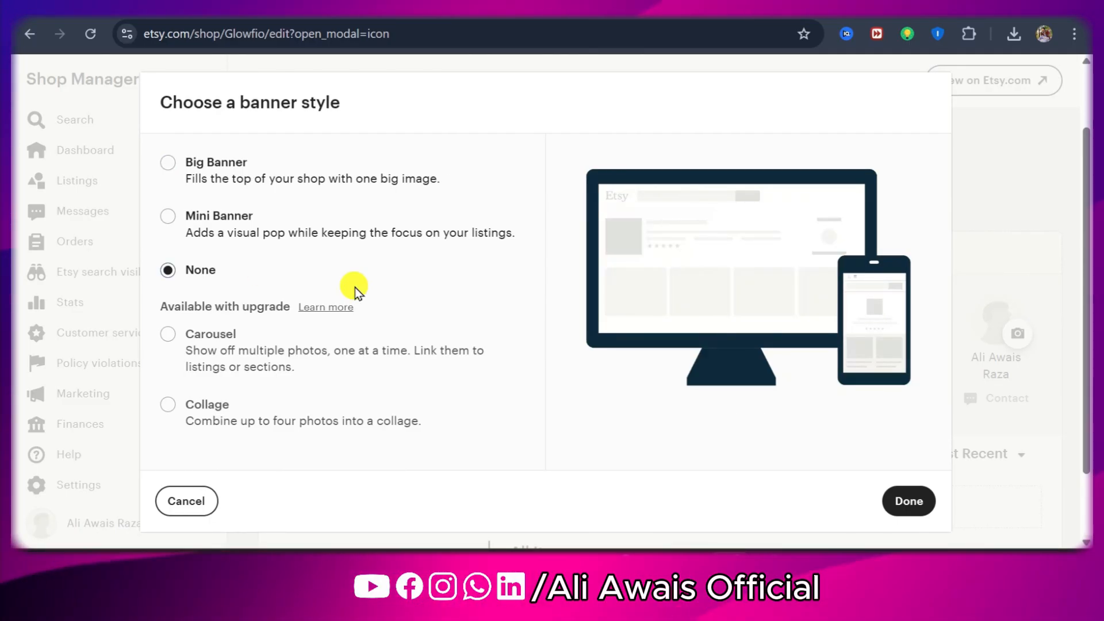
{"action": "scroll", "coordinate": [550, 339], "scroll_direction": "down", "scroll_amount": 2}
{"action": "left_click", "coordinate": [892, 420]}
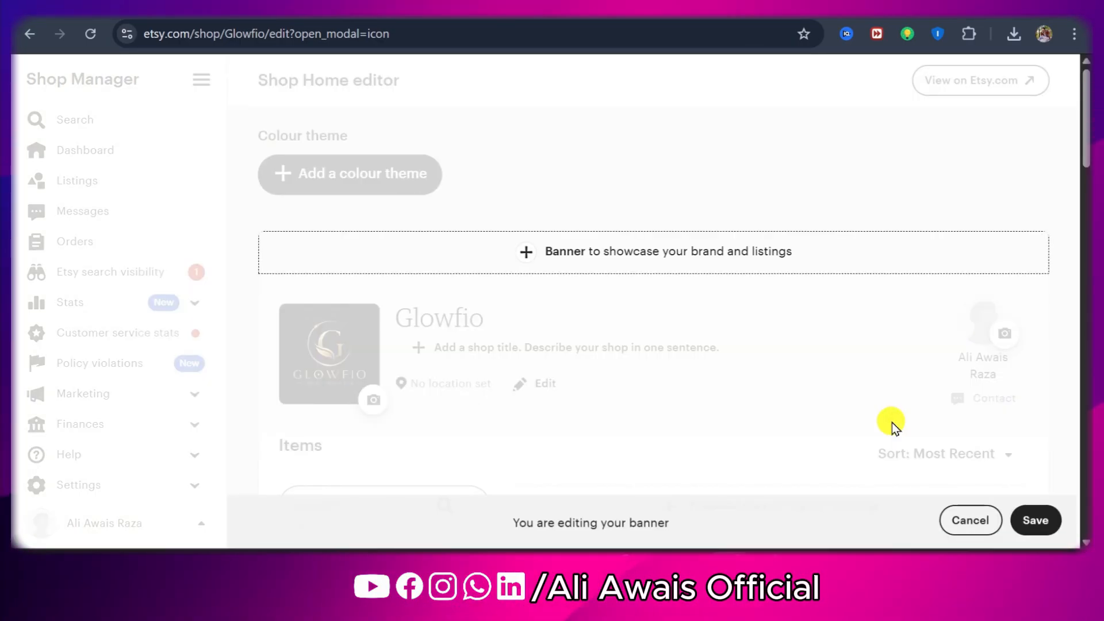
{"action": "scroll", "coordinate": [890, 418], "scroll_direction": "down", "scroll_amount": 4}
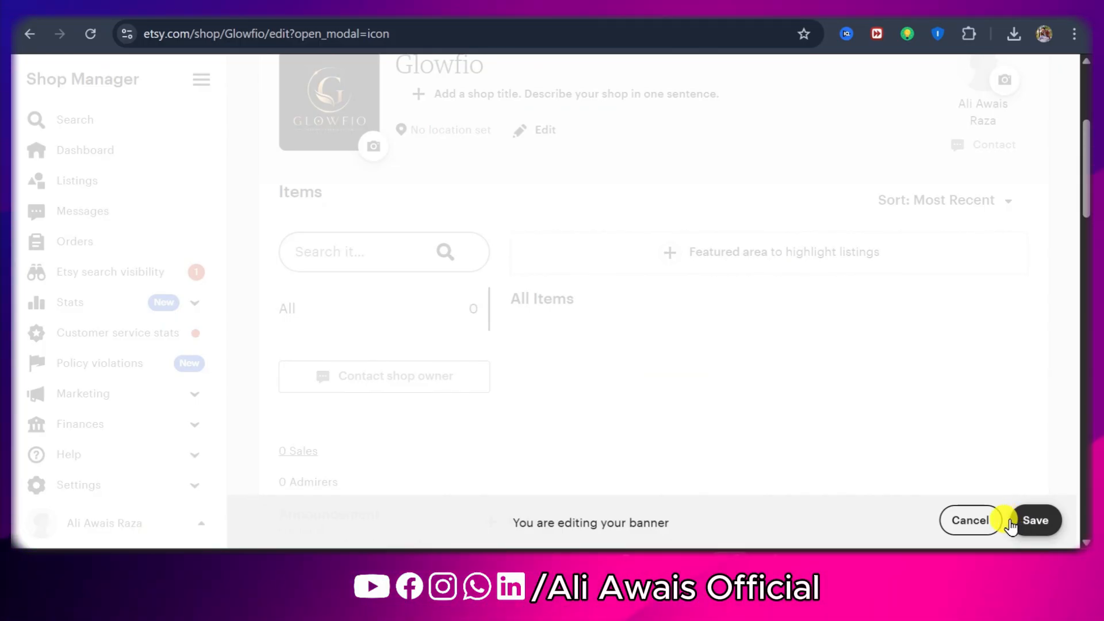
{"action": "scroll", "coordinate": [984, 477], "scroll_direction": "down", "scroll_amount": 7}
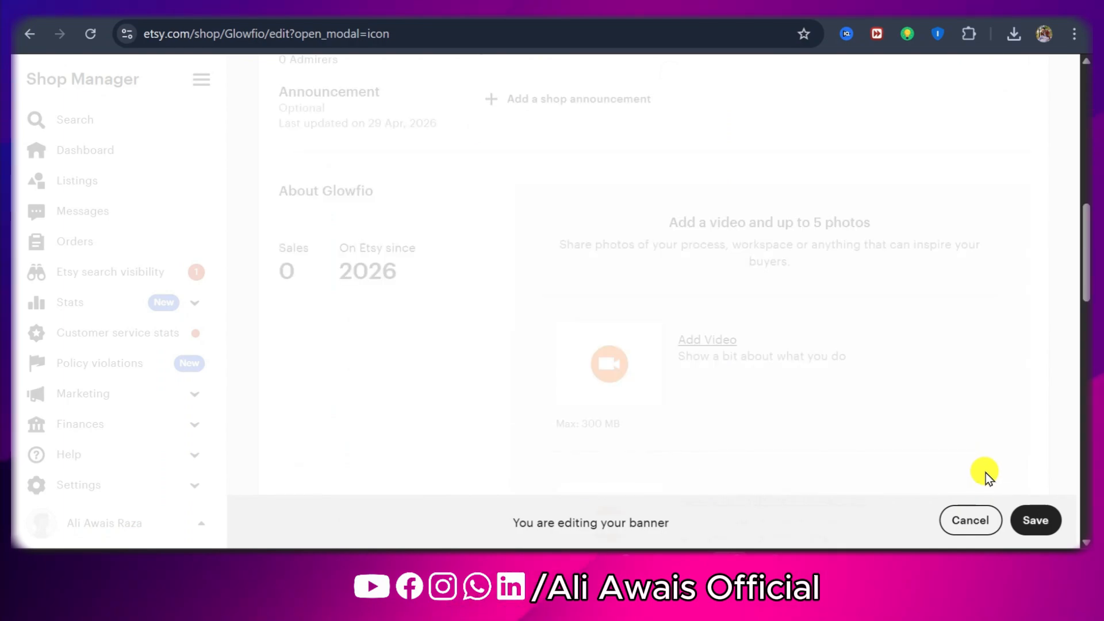
{"action": "scroll", "coordinate": [949, 460], "scroll_direction": "down", "scroll_amount": 3}
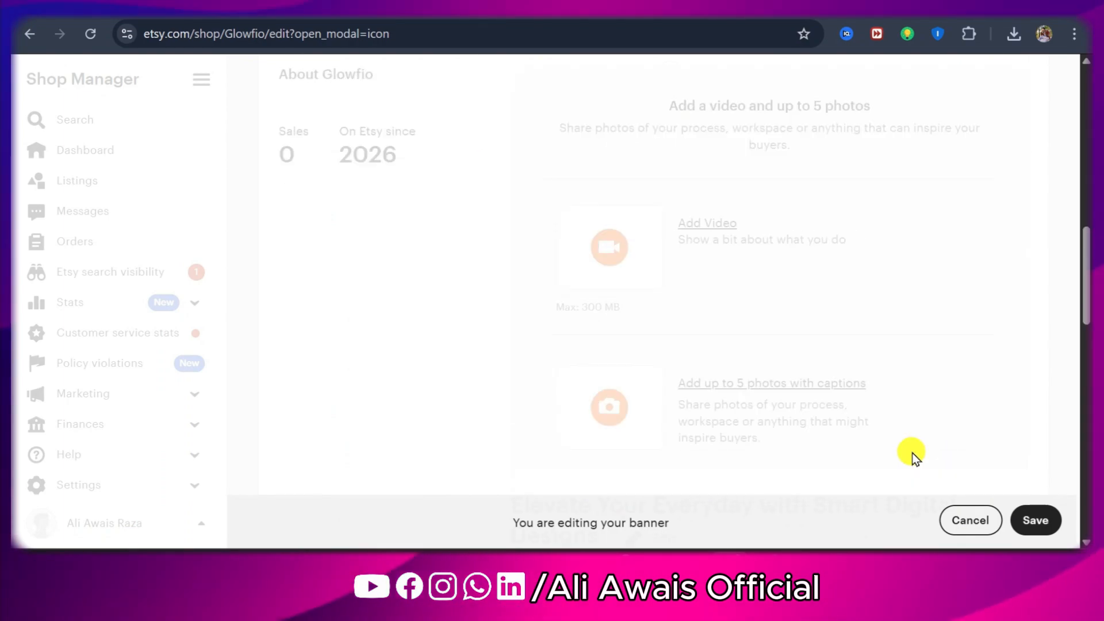
{"action": "left_click", "coordinate": [1028, 520]}
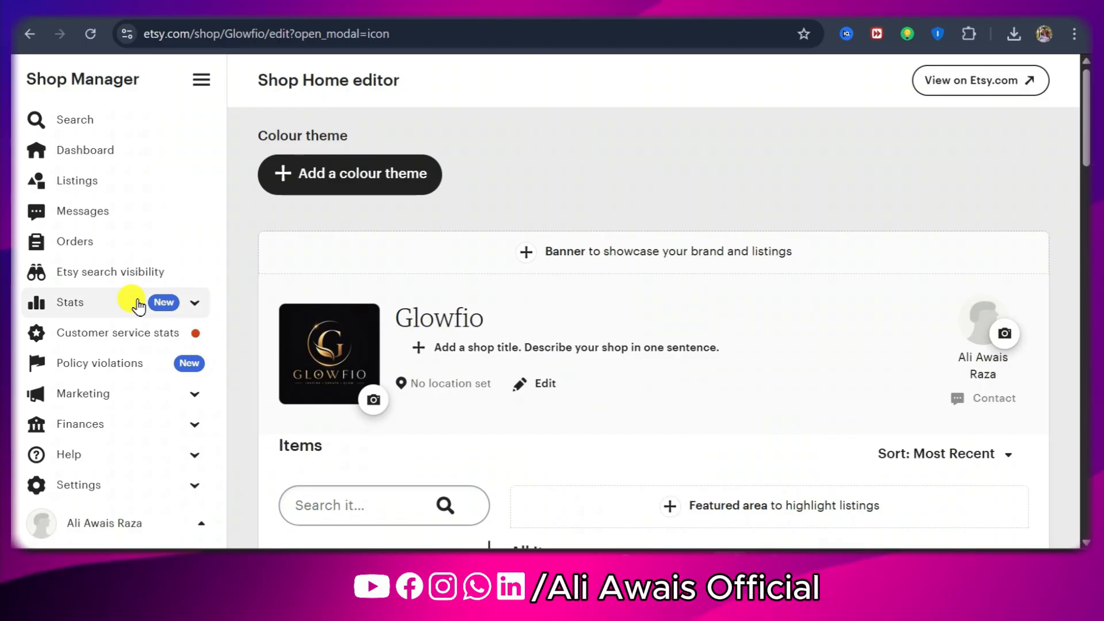
- Expand Stats in the Shop Manager sidebar and view the shop traffic statistics
{"action": "left_click", "coordinate": [115, 313]}
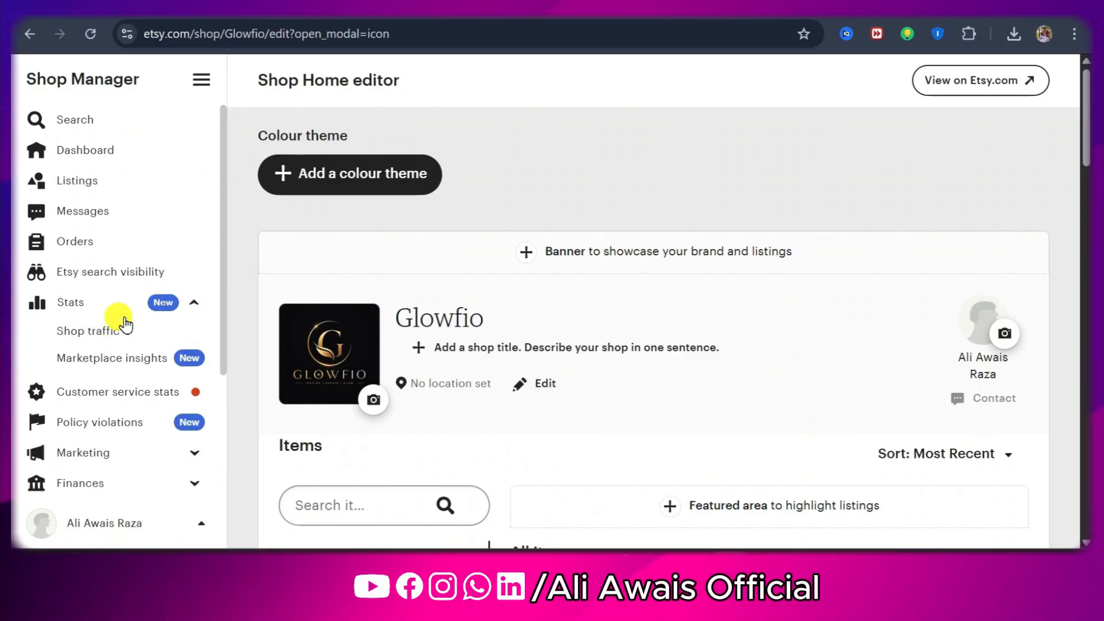
{"action": "left_click", "coordinate": [118, 313]}
{"action": "left_click", "coordinate": [115, 315]}
{"action": "left_click", "coordinate": [115, 333]}
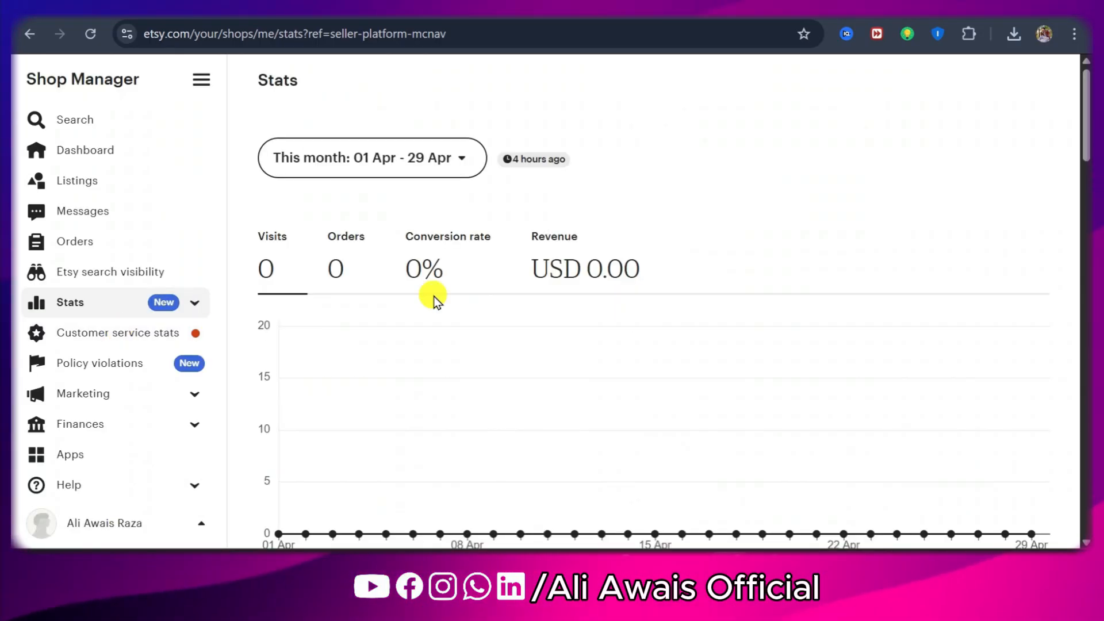
{"action": "scroll", "coordinate": [434, 296], "scroll_direction": "down", "scroll_amount": 3}
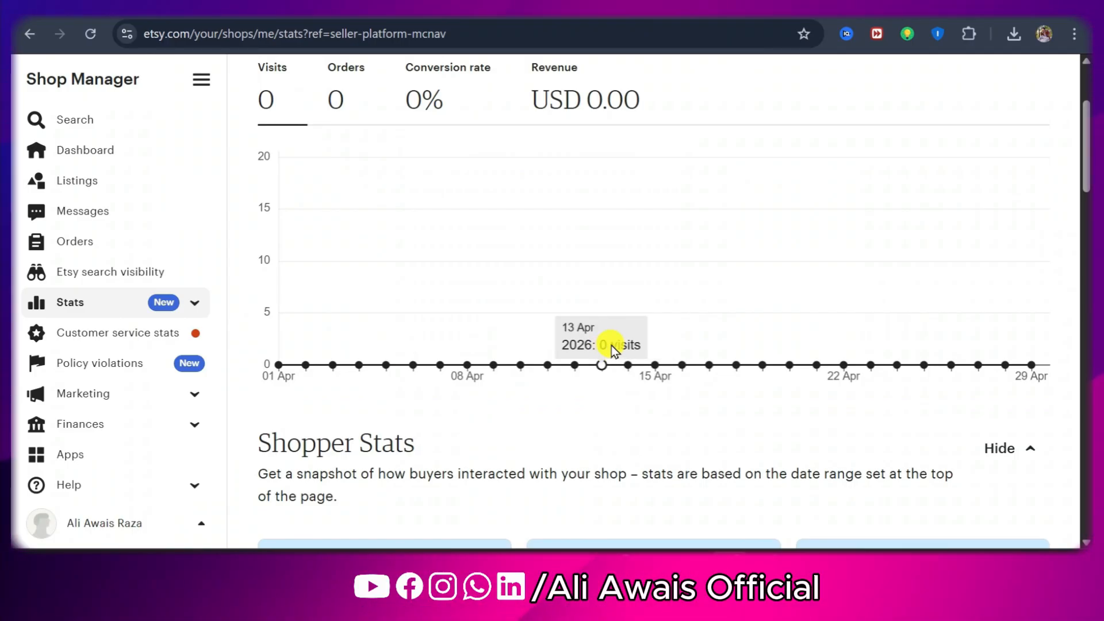
{"action": "scroll", "coordinate": [612, 345], "scroll_direction": "down", "scroll_amount": 3}
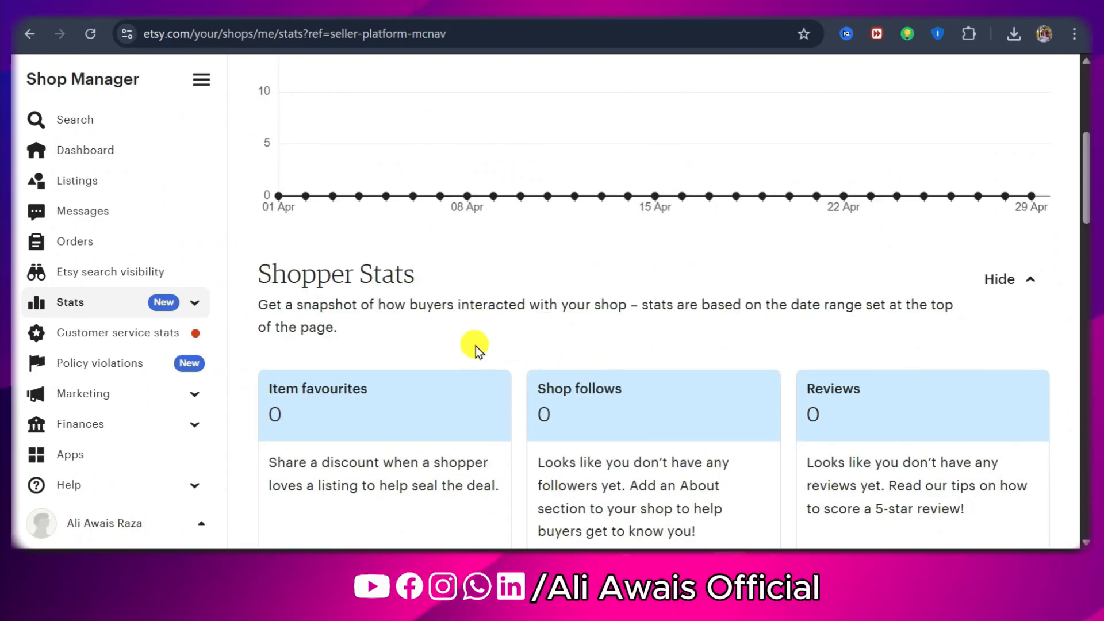
- Show the Payment account overview under Finances, with USD 0.00 due and available
{"action": "left_click", "coordinate": [176, 424]}
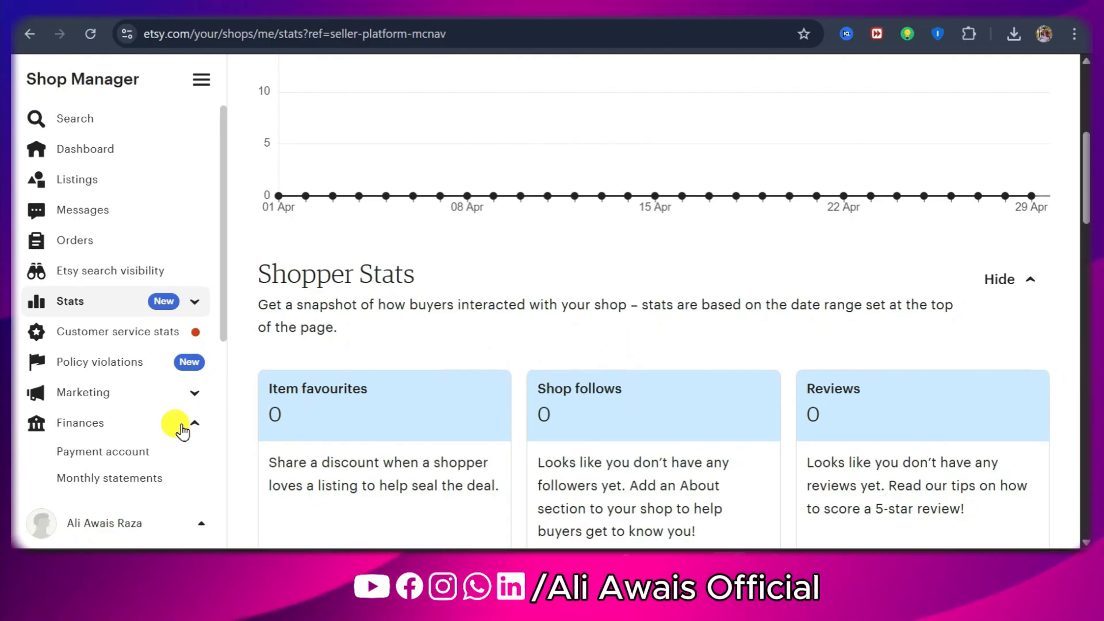
{"action": "scroll", "coordinate": [166, 391], "scroll_direction": "down", "scroll_amount": 2}
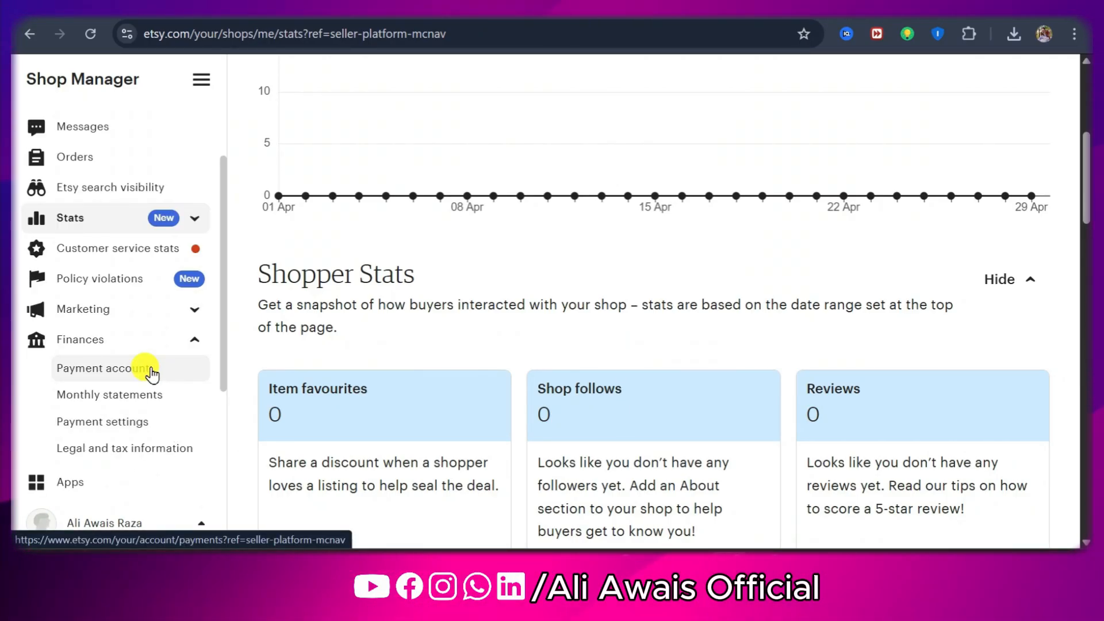
{"action": "left_click", "coordinate": [151, 374]}
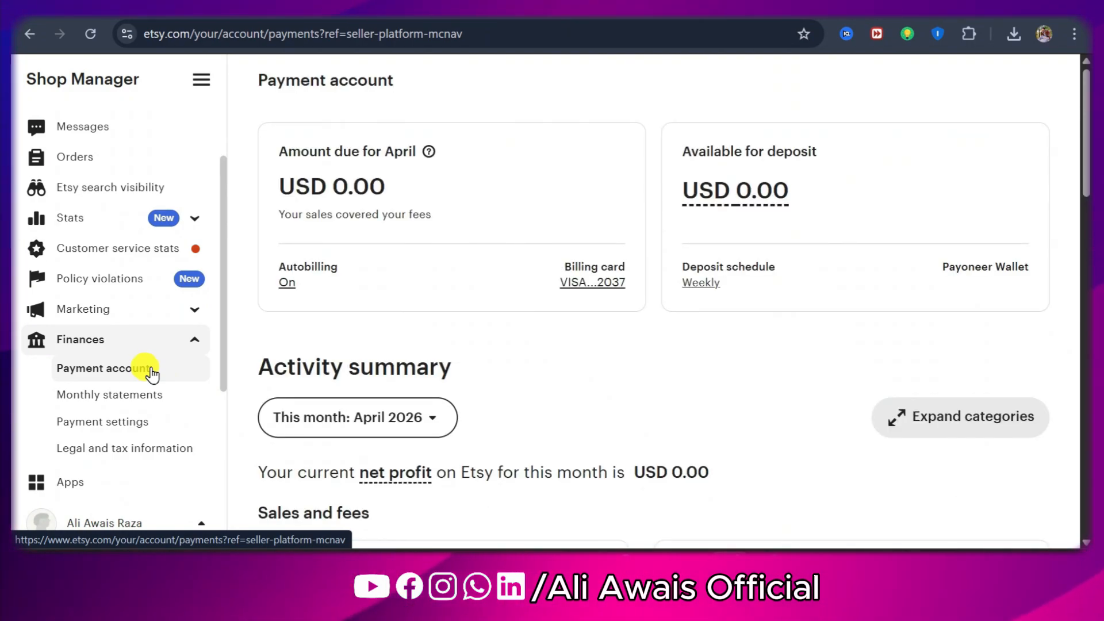
{"action": "key", "text": "Page_Down"}
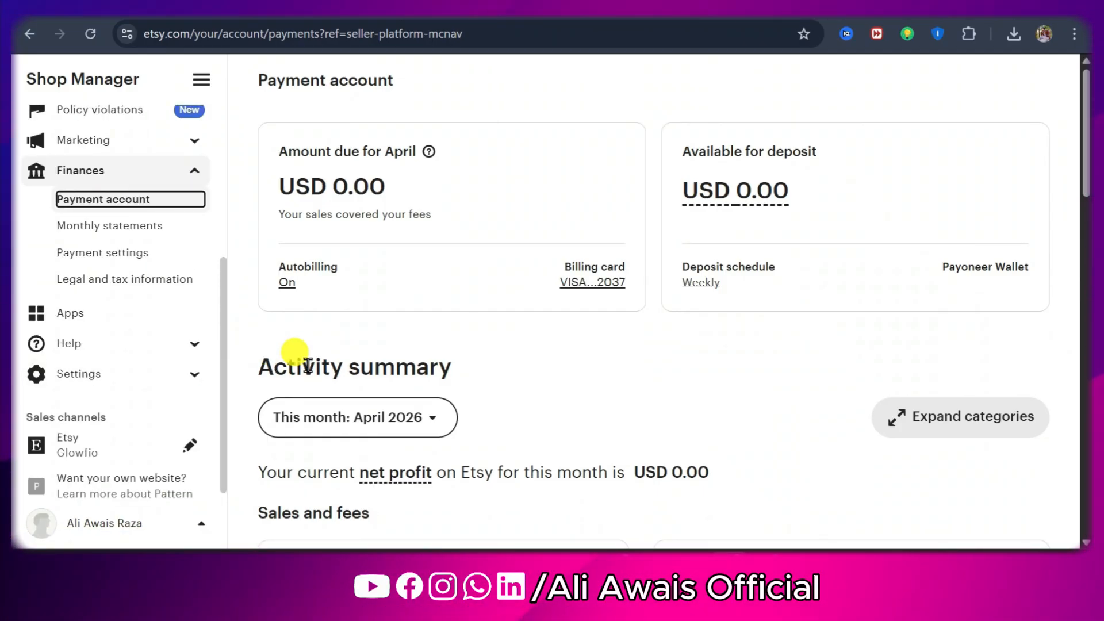
{"action": "scroll", "coordinate": [126, 382], "scroll_direction": "up", "scroll_amount": 4}
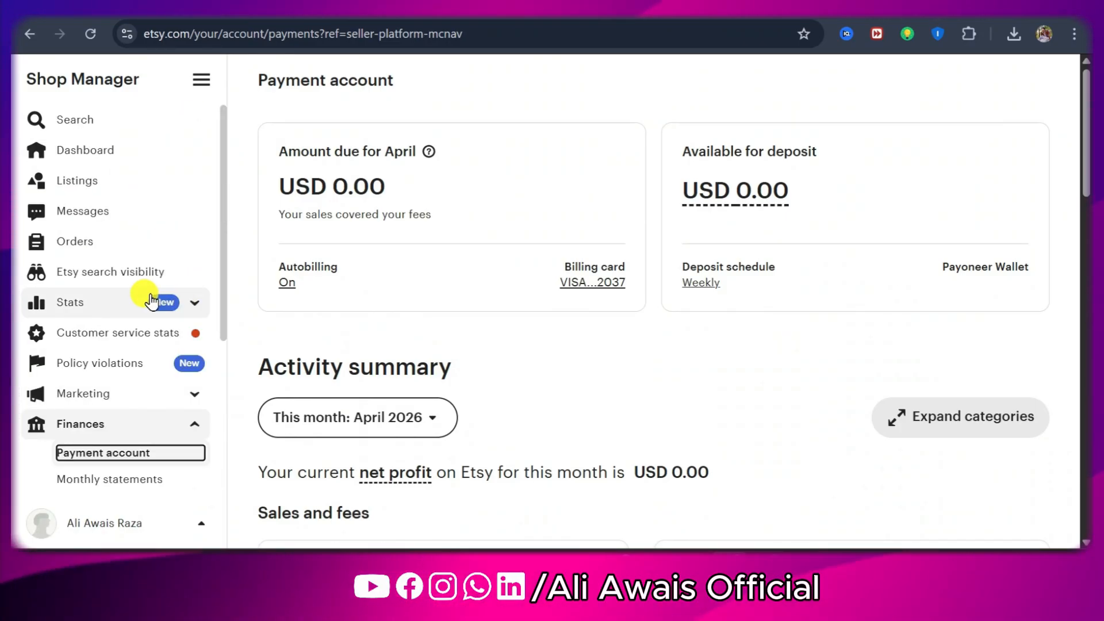
- Start a new listing from Listings and scroll to its empty Photo and video section
{"action": "left_click", "coordinate": [102, 184]}
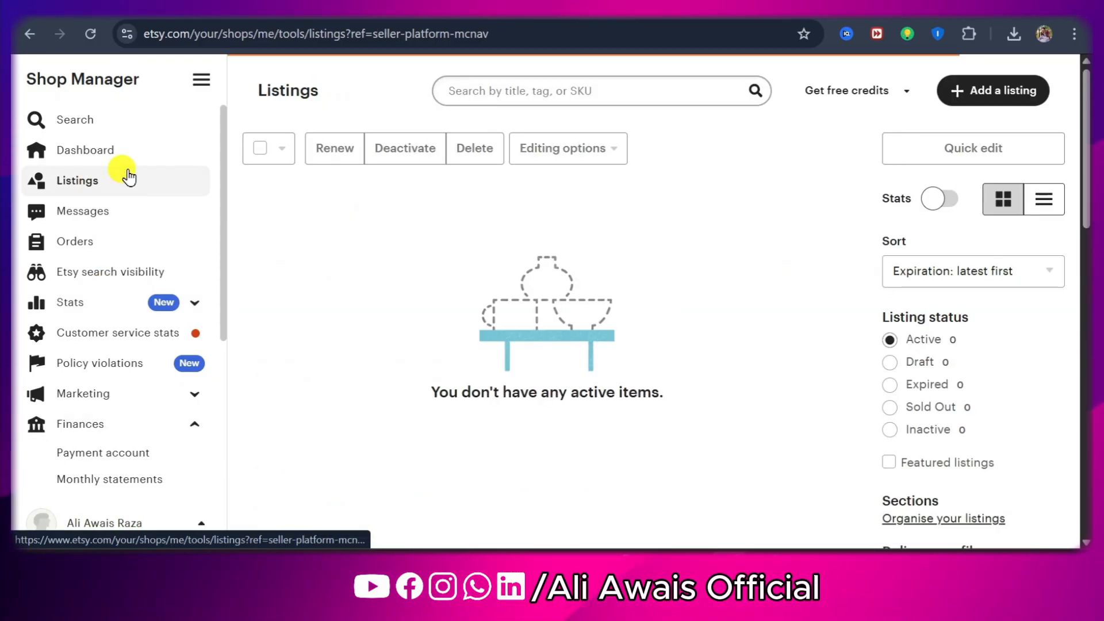
{"action": "left_click", "coordinate": [998, 90]}
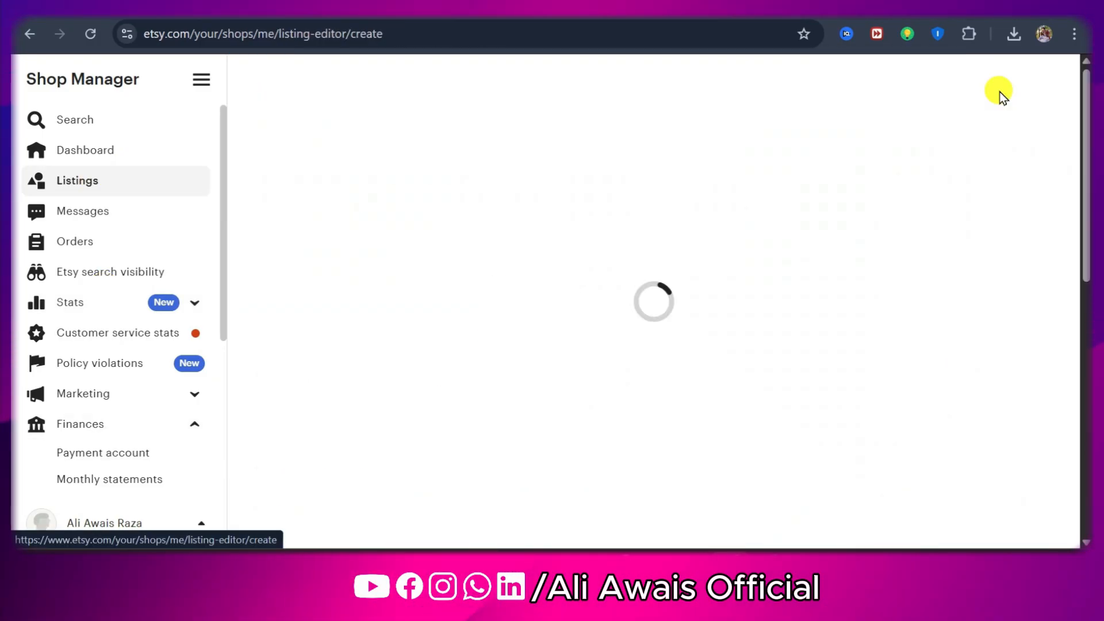
{"action": "scroll", "coordinate": [685, 173], "scroll_direction": "down", "scroll_amount": 2}
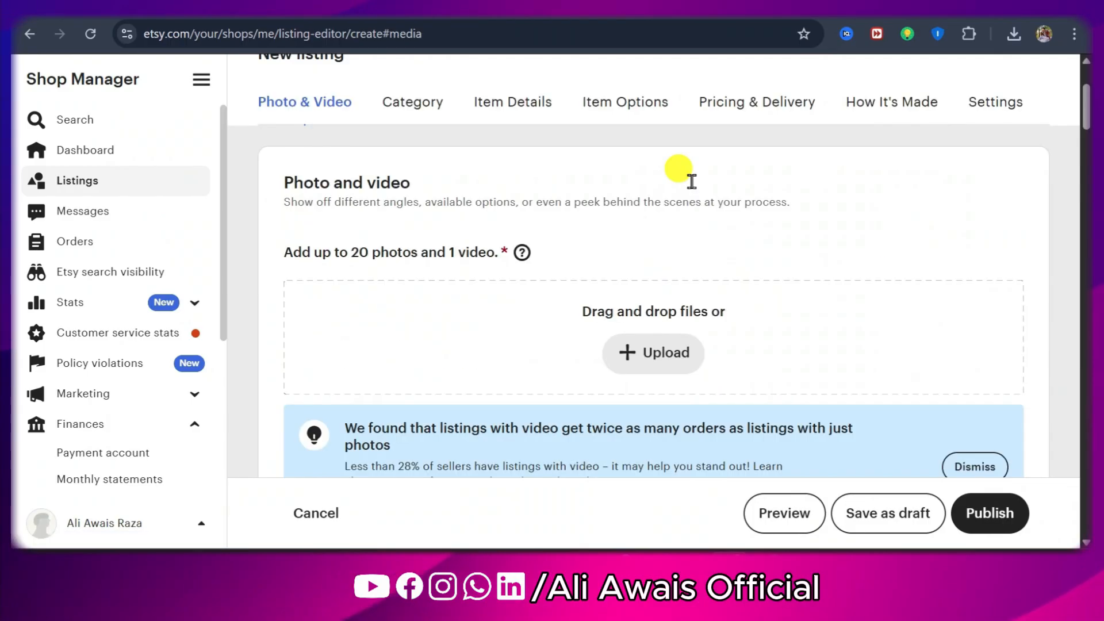
{"action": "scroll", "coordinate": [692, 181], "scroll_direction": "down", "scroll_amount": 1}
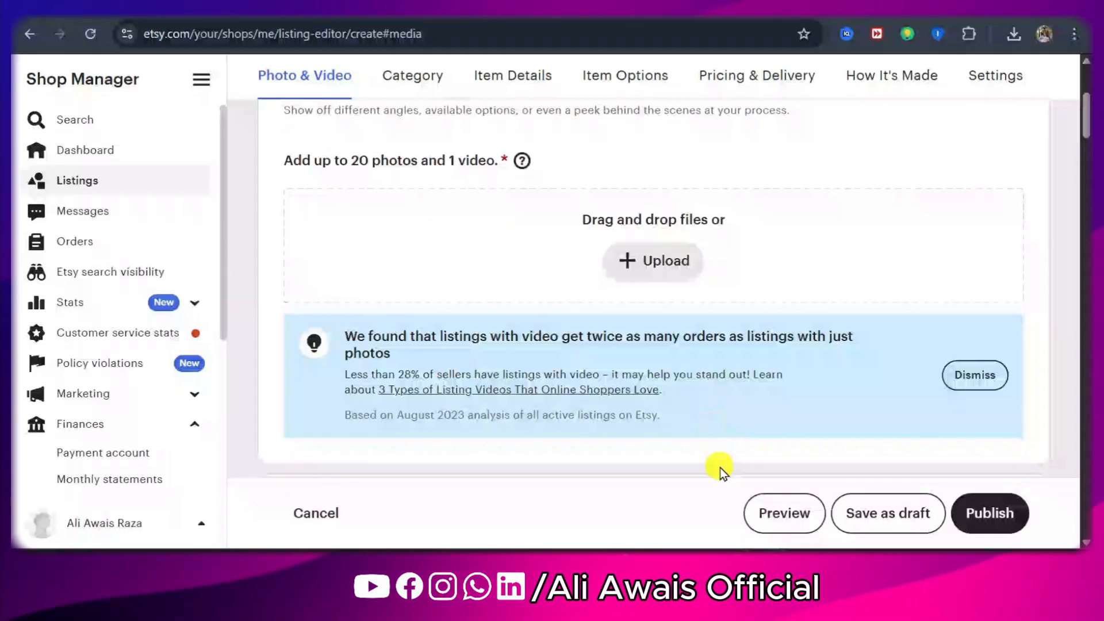
{"action": "left_click", "coordinate": [771, 561]}
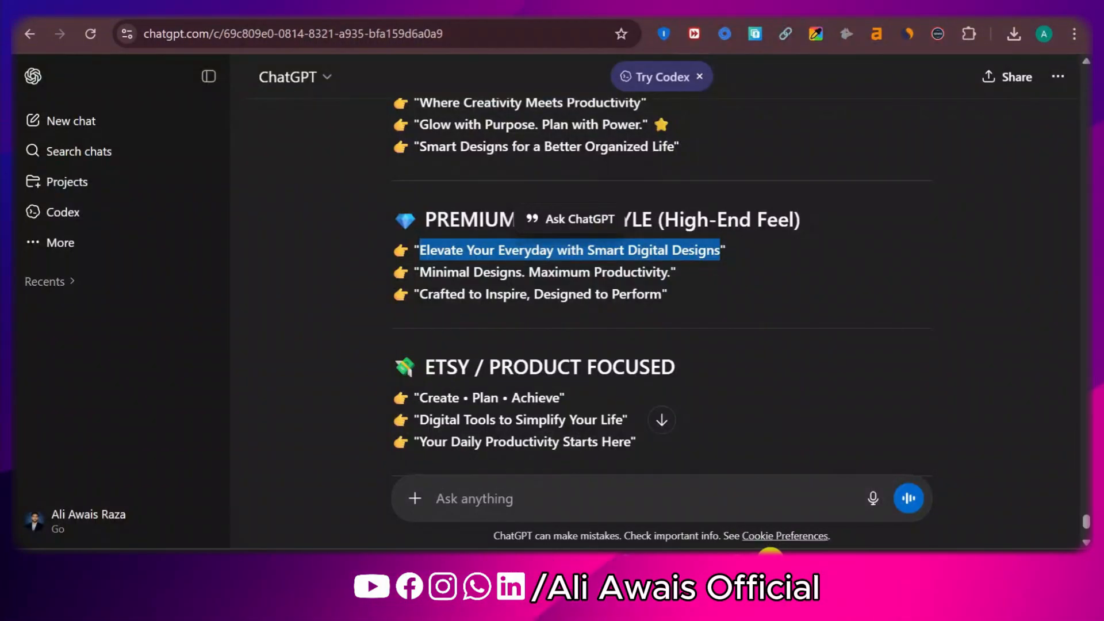
- Ask ChatGPT for an Etsy title, description and tags for a monthly planner, and review the reply
{"action": "left_click", "coordinate": [701, 496]}
{"action": "type", "text": "my main keyword is monthly planner"}
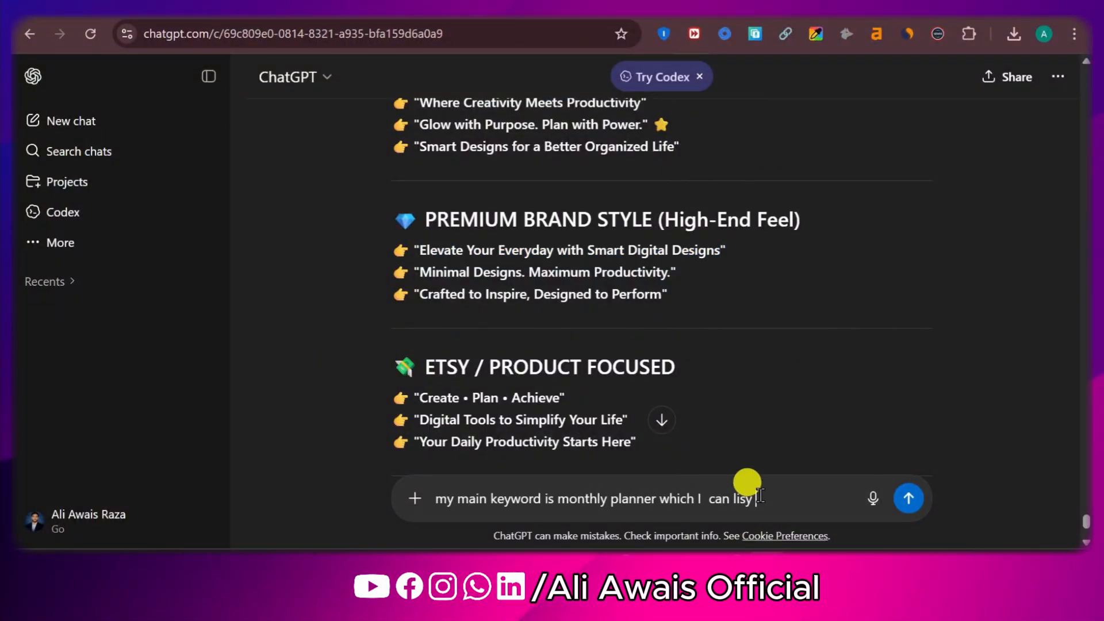
{"action": "type", "text": " which I  can list on ETSY give me title Description, tags and other thu"}
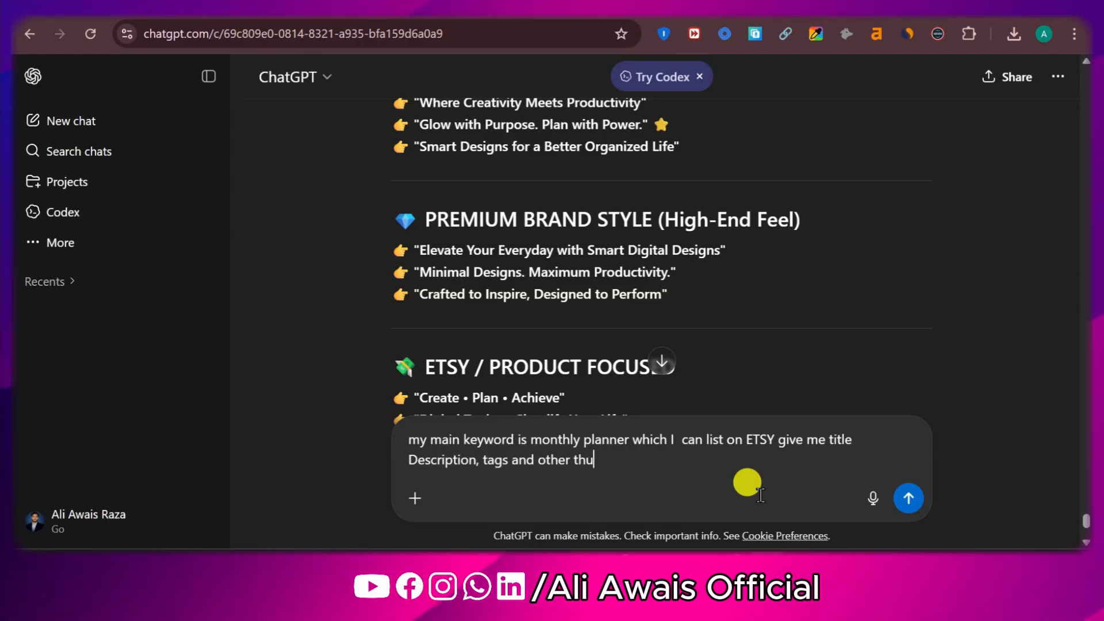
{"action": "key", "text": "BackSpace"}
{"action": "type", "text": "ings which i need give me proper,"}
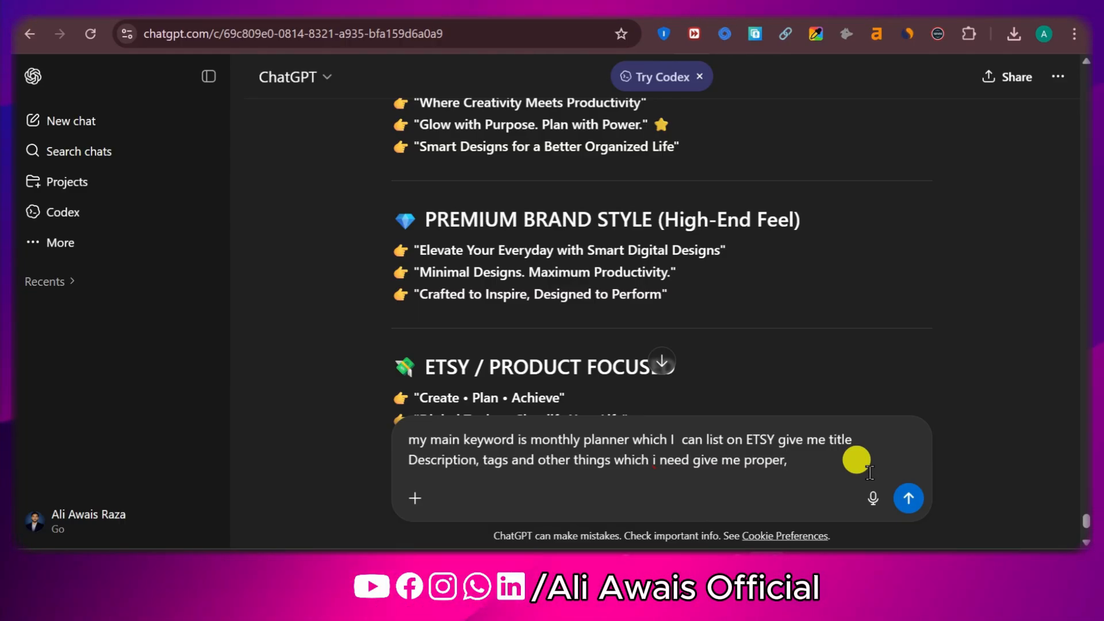
{"action": "left_click", "coordinate": [908, 496]}
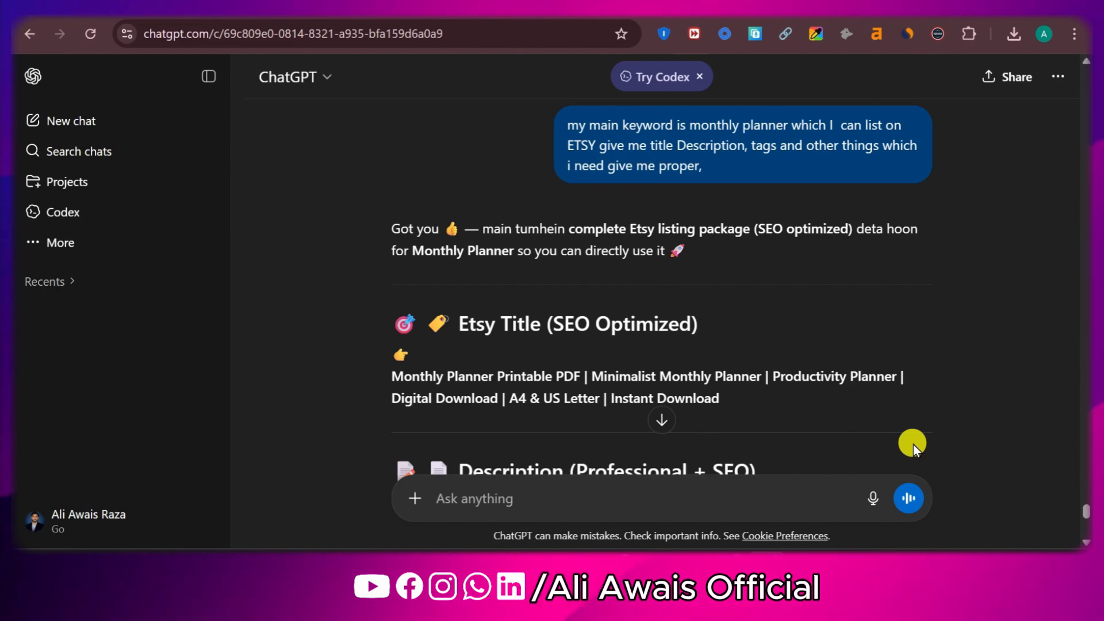
{"action": "scroll", "coordinate": [909, 429], "scroll_direction": "down", "scroll_amount": 5}
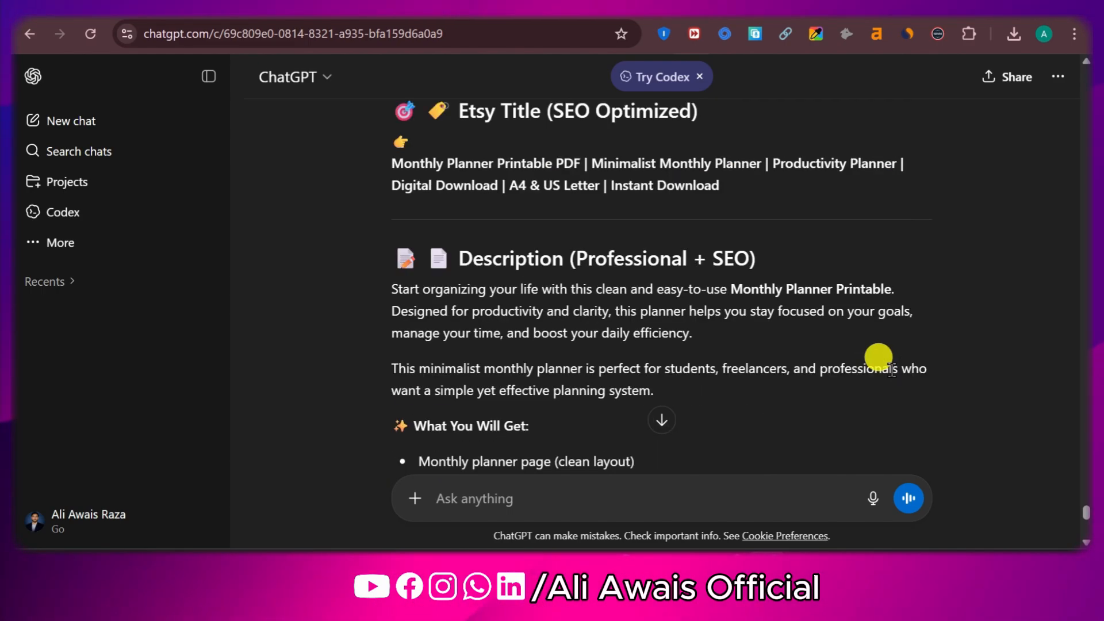
{"action": "scroll", "coordinate": [865, 367], "scroll_direction": "down", "scroll_amount": 3}
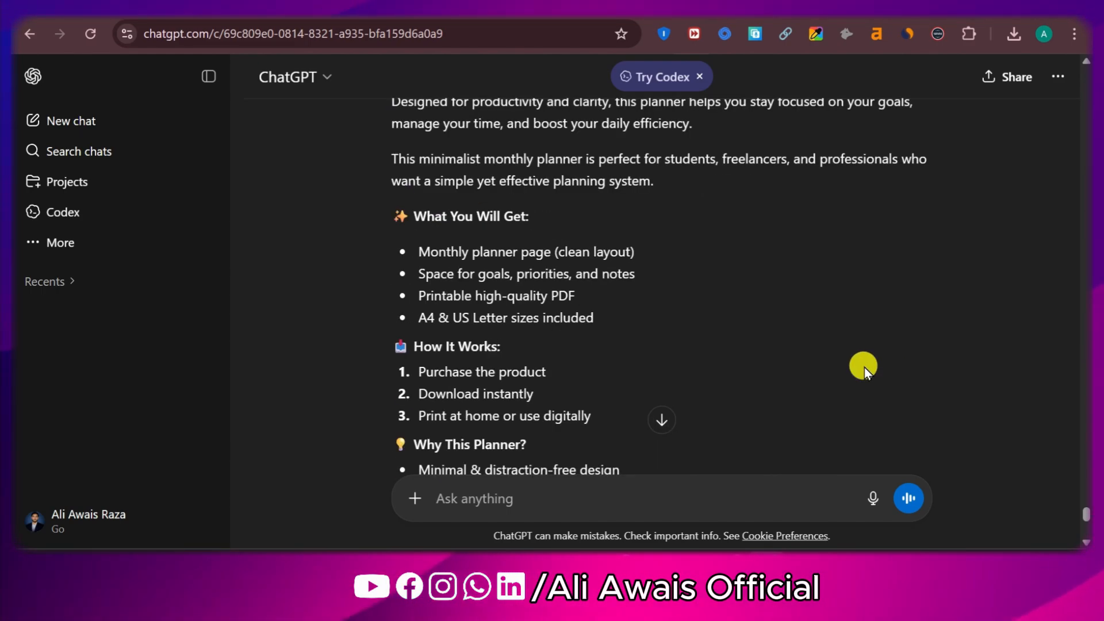
{"action": "scroll", "coordinate": [864, 366], "scroll_direction": "down", "scroll_amount": 5}
{"action": "scroll", "coordinate": [864, 367], "scroll_direction": "down", "scroll_amount": 3}
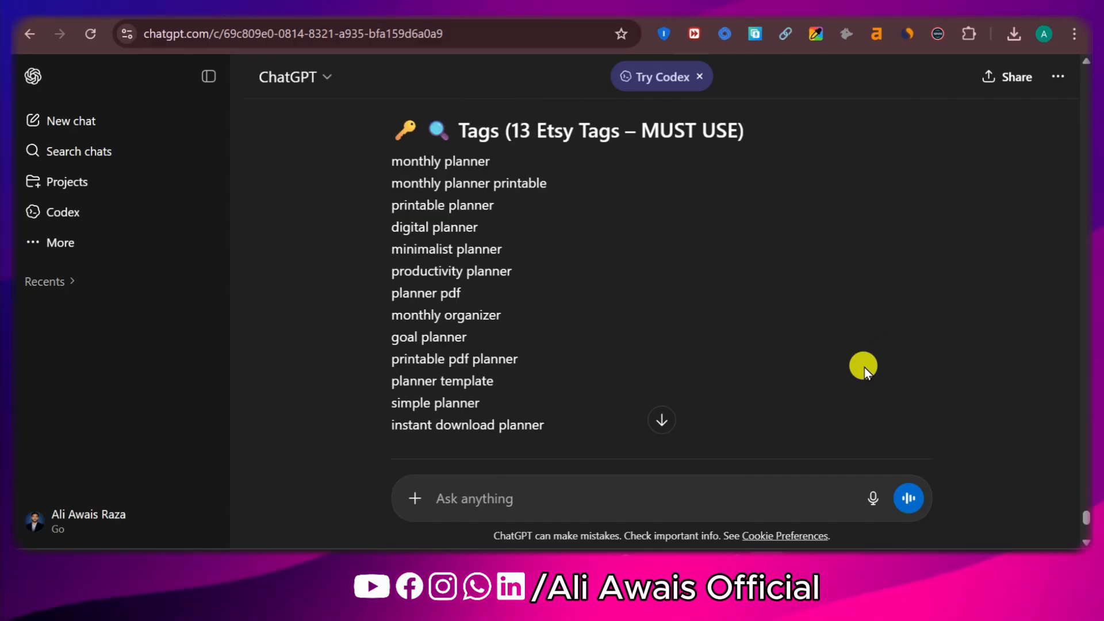
{"action": "scroll", "coordinate": [864, 367], "scroll_direction": "down", "scroll_amount": 5}
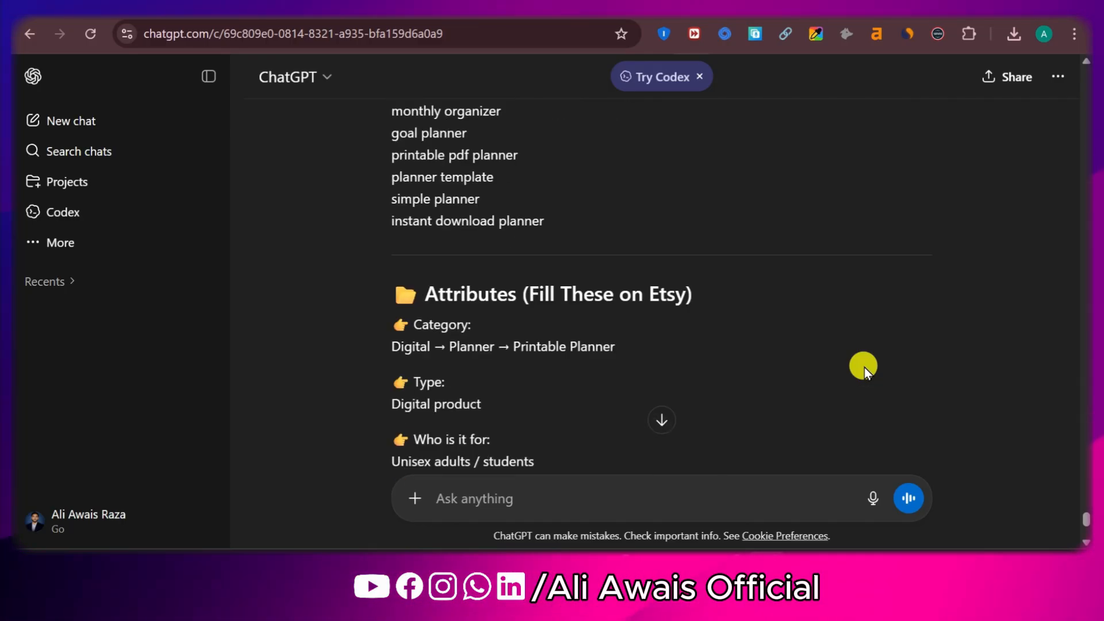
{"action": "scroll", "coordinate": [864, 367], "scroll_direction": "down", "scroll_amount": 1}
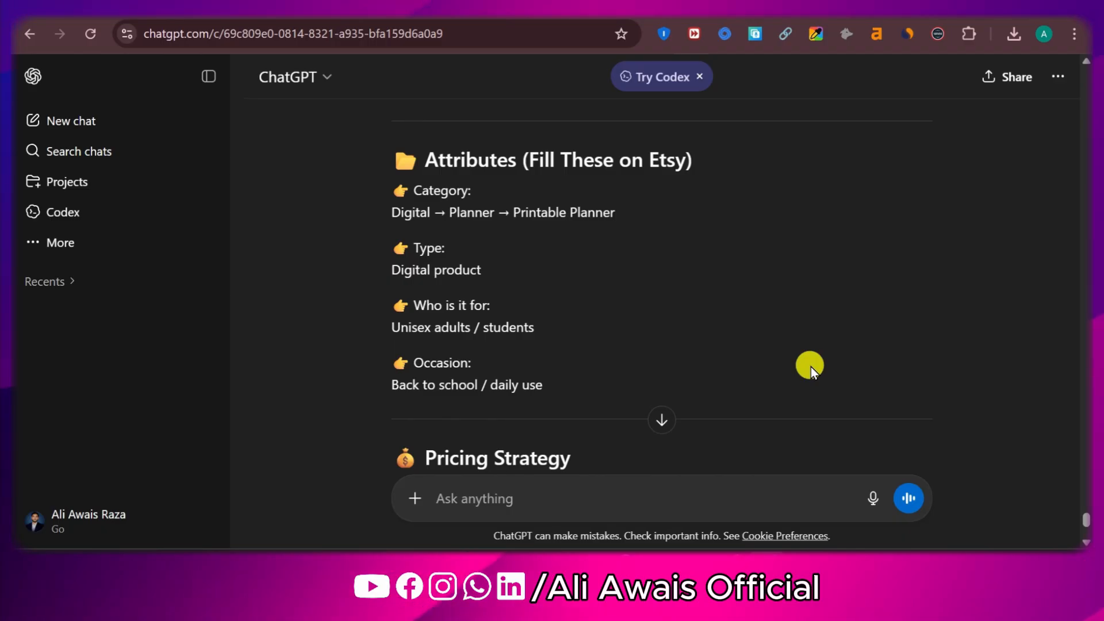
{"action": "scroll", "coordinate": [811, 367], "scroll_direction": "down", "scroll_amount": 2}
{"action": "scroll", "coordinate": [811, 367], "scroll_direction": "up", "scroll_amount": 1}
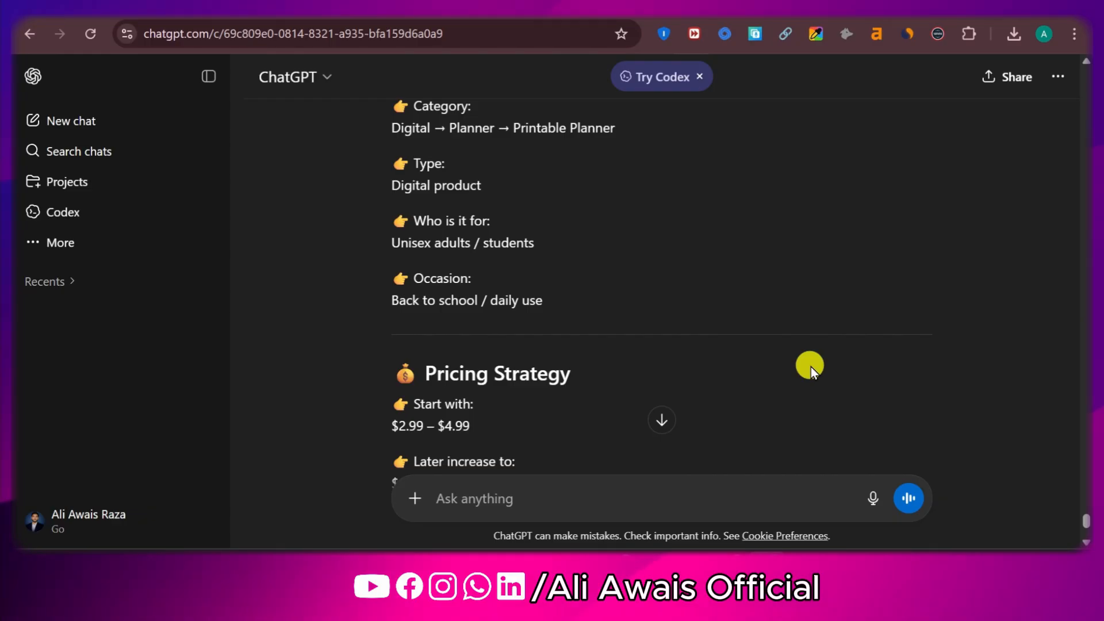
{"action": "scroll", "coordinate": [811, 367], "scroll_direction": "down", "scroll_amount": 1}
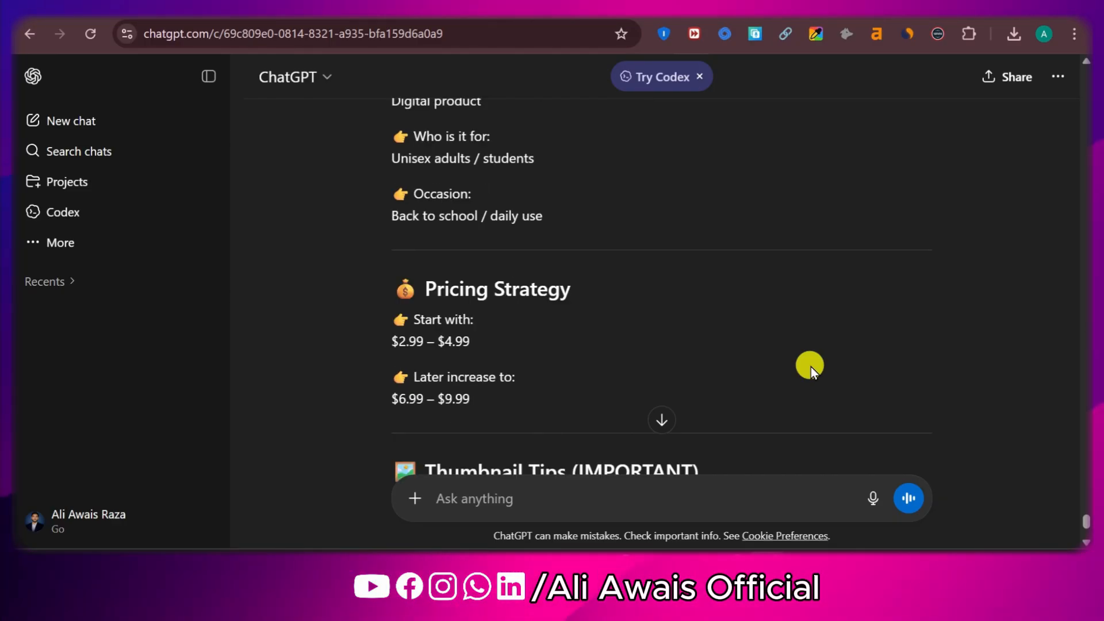
{"action": "scroll", "coordinate": [810, 366], "scroll_direction": "down", "scroll_amount": 4}
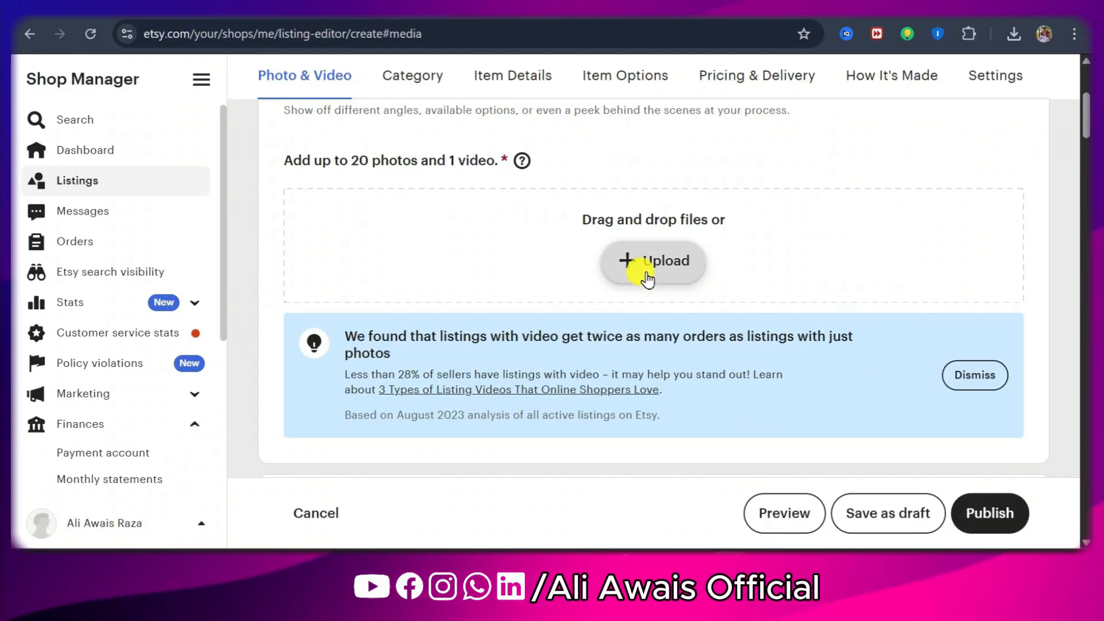
- Upload the planner images and make the blue Monthly Planner image the primary photo
{"action": "left_click", "coordinate": [650, 274]}
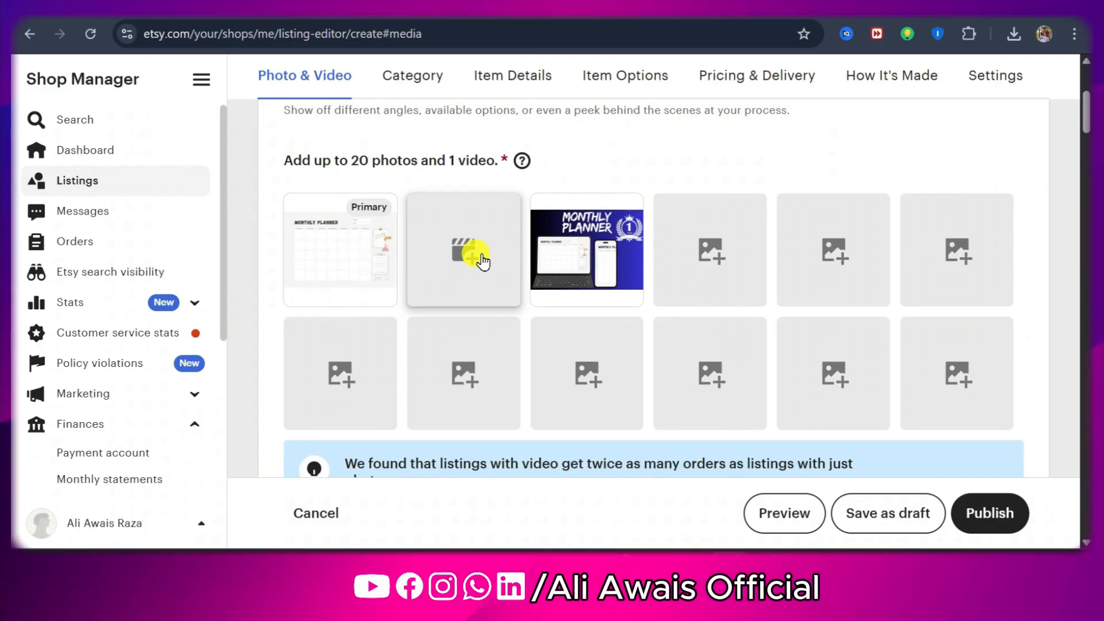
{"action": "left_click_drag", "start_coordinate": [578, 248], "coordinate": [311, 244]}
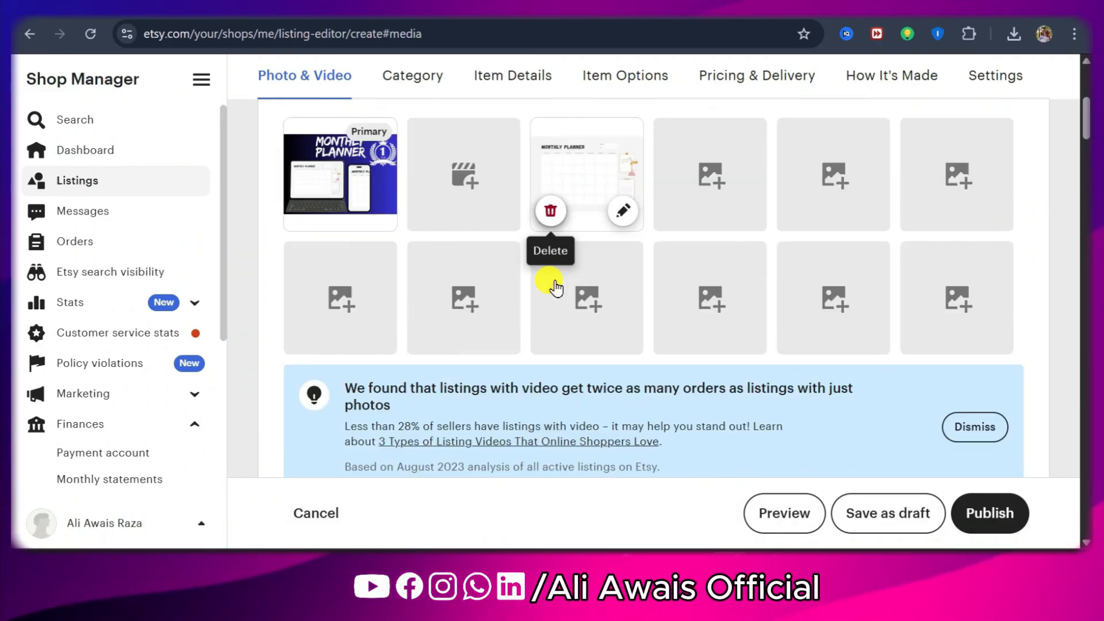
{"action": "scroll", "coordinate": [454, 271], "scroll_direction": "down", "scroll_amount": 3}
{"action": "scroll", "coordinate": [480, 270], "scroll_direction": "down", "scroll_amount": 3}
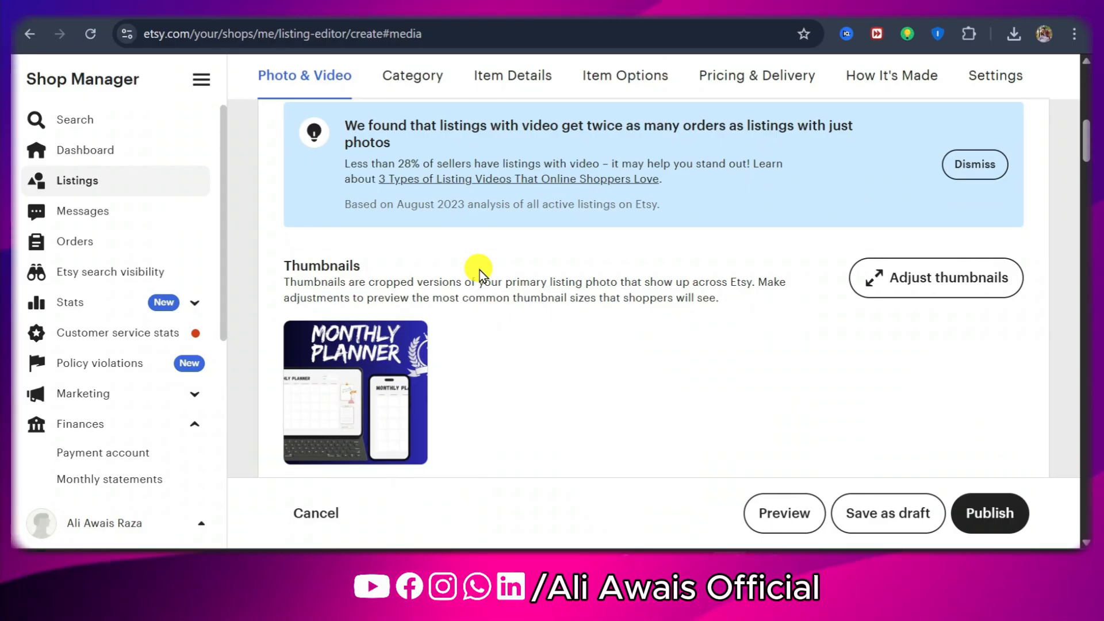
{"action": "scroll", "coordinate": [507, 270], "scroll_direction": "down", "scroll_amount": 5}
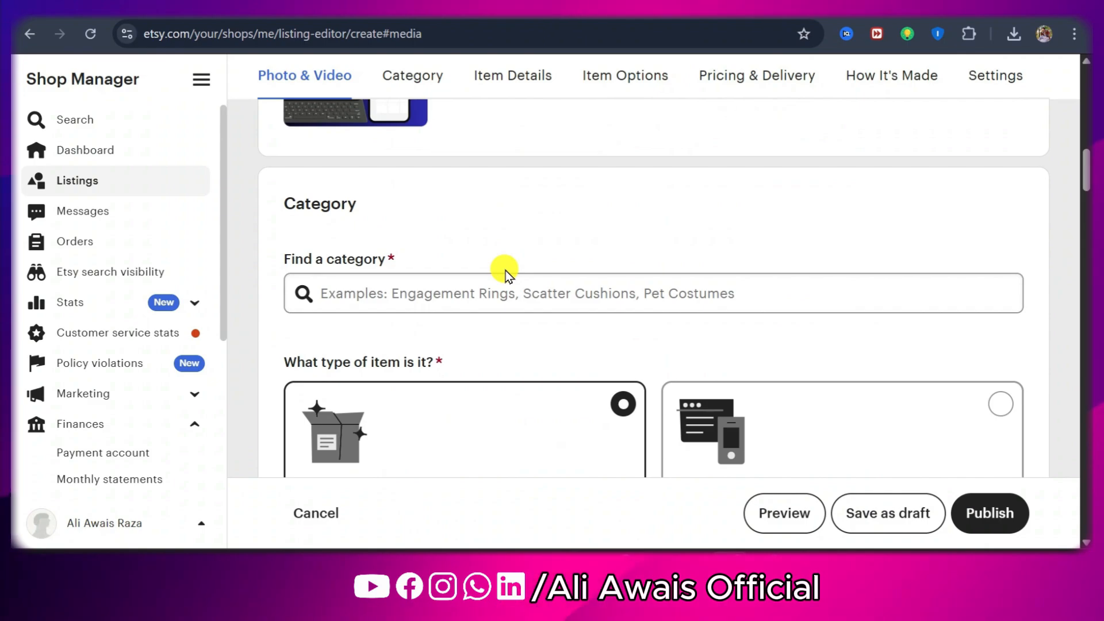
- Set the listing category to Planner Templates
{"action": "scroll", "coordinate": [502, 267], "scroll_direction": "down", "scroll_amount": 1}
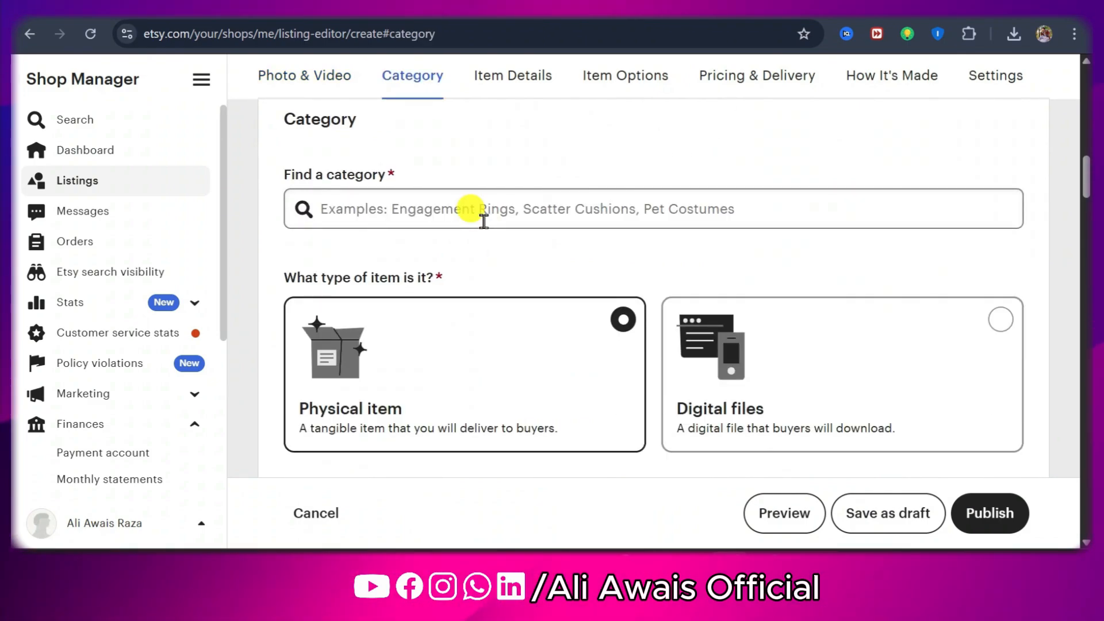
{"action": "left_click", "coordinate": [476, 207]}
{"action": "type", "text": "digi"}
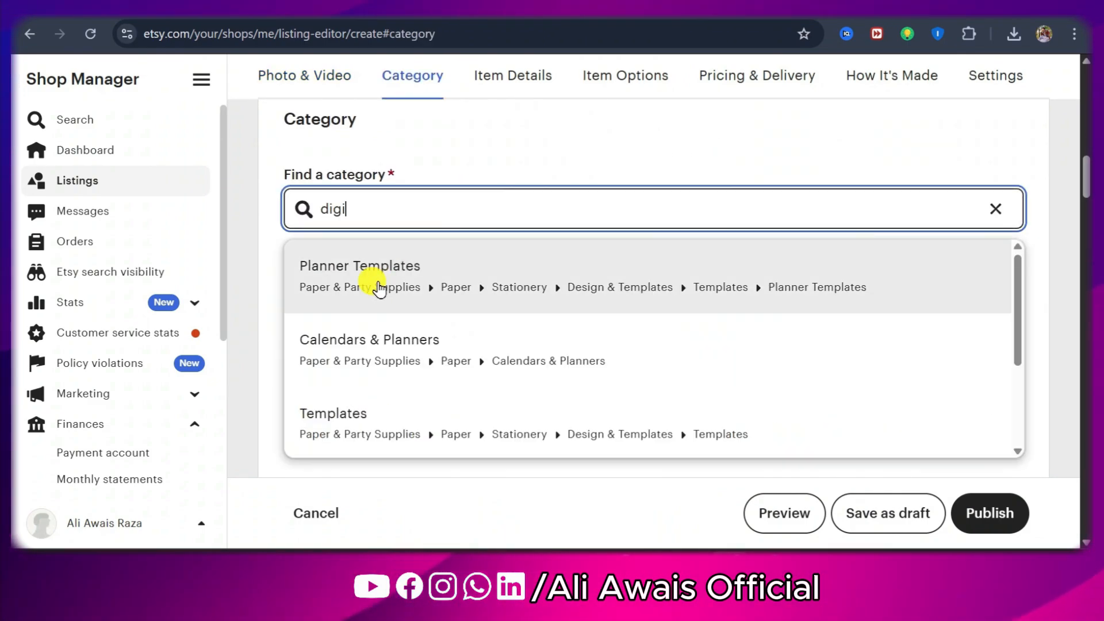
{"action": "left_click", "coordinate": [381, 283]}
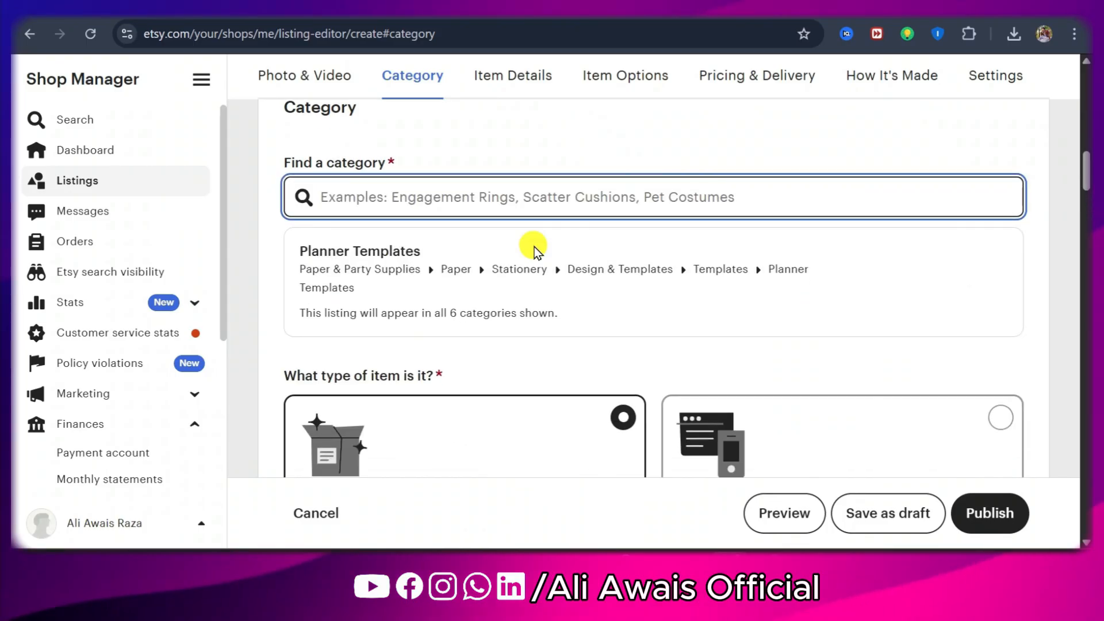
- Mark the listing as a digital files item made in 2020 - 2026
{"action": "scroll", "coordinate": [529, 247], "scroll_direction": "down", "scroll_amount": 2}
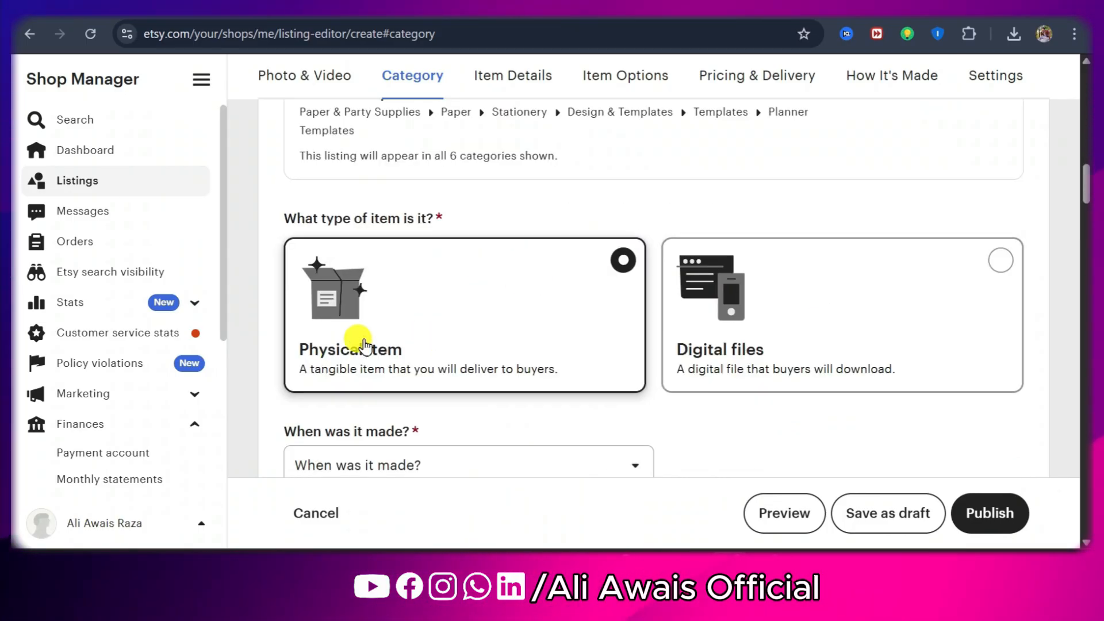
{"action": "scroll", "coordinate": [440, 328], "scroll_direction": "down", "scroll_amount": 1}
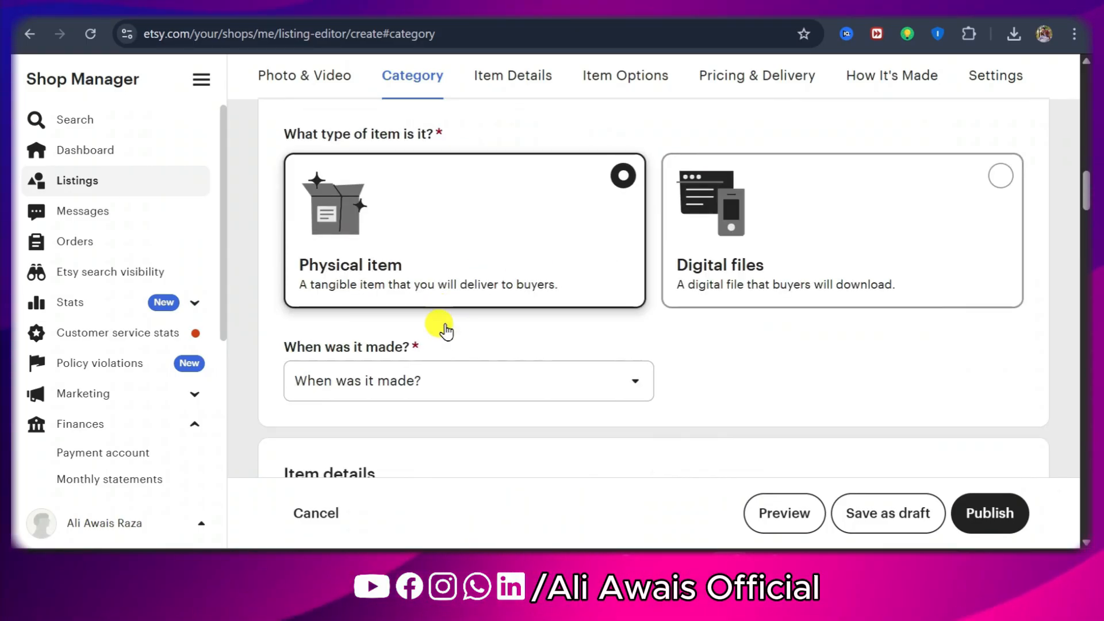
{"action": "left_click", "coordinate": [974, 198]}
{"action": "scroll", "coordinate": [636, 264], "scroll_direction": "down", "scroll_amount": 3}
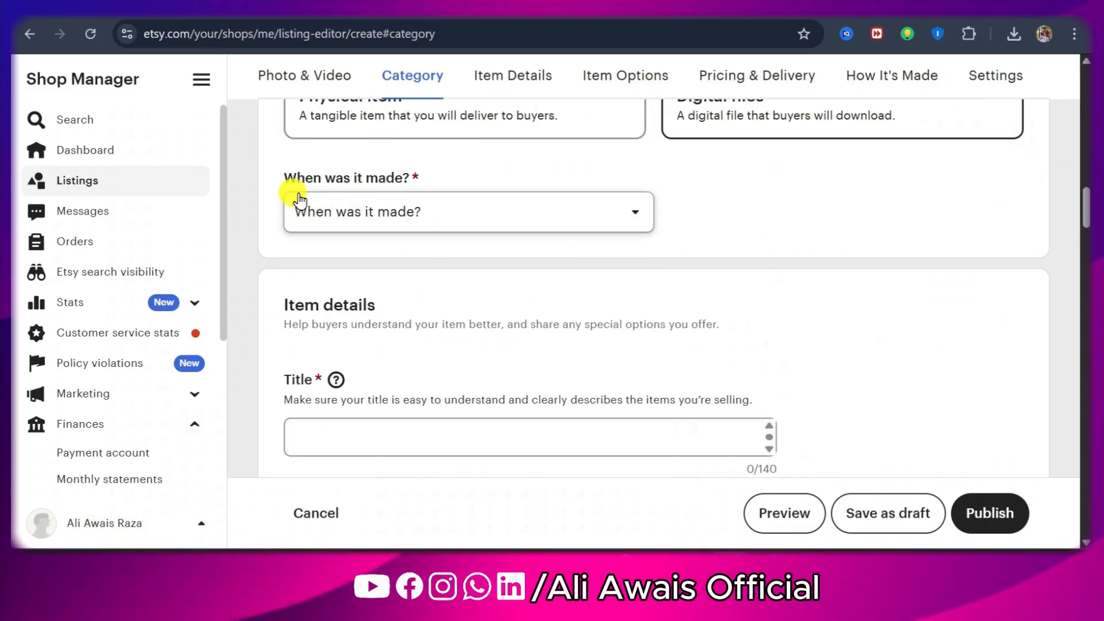
{"action": "left_click", "coordinate": [389, 213]}
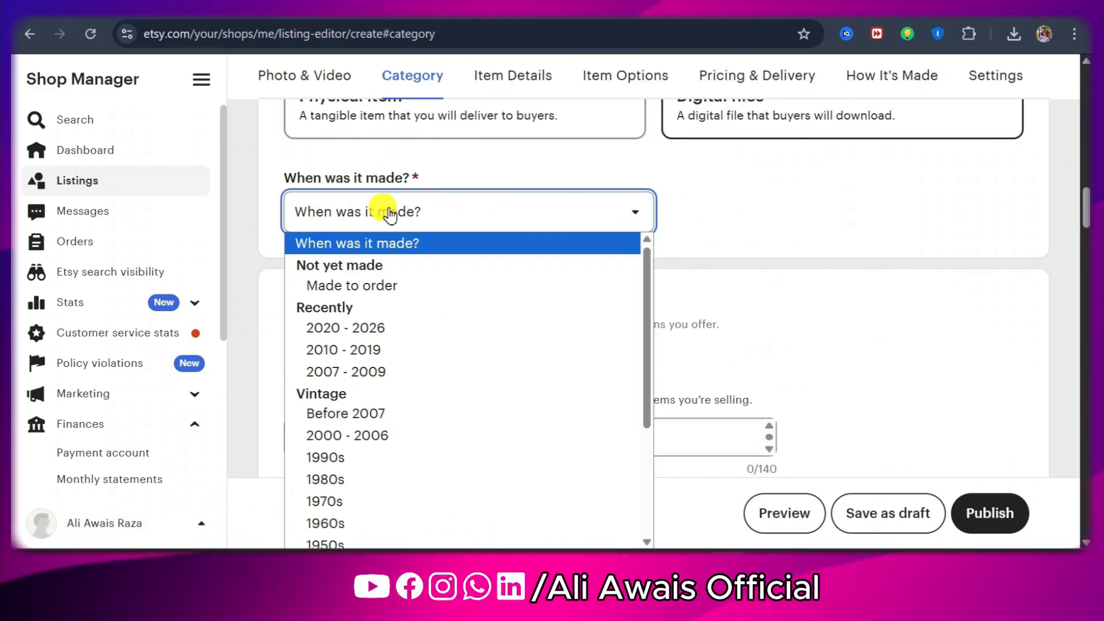
{"action": "left_click", "coordinate": [386, 322]}
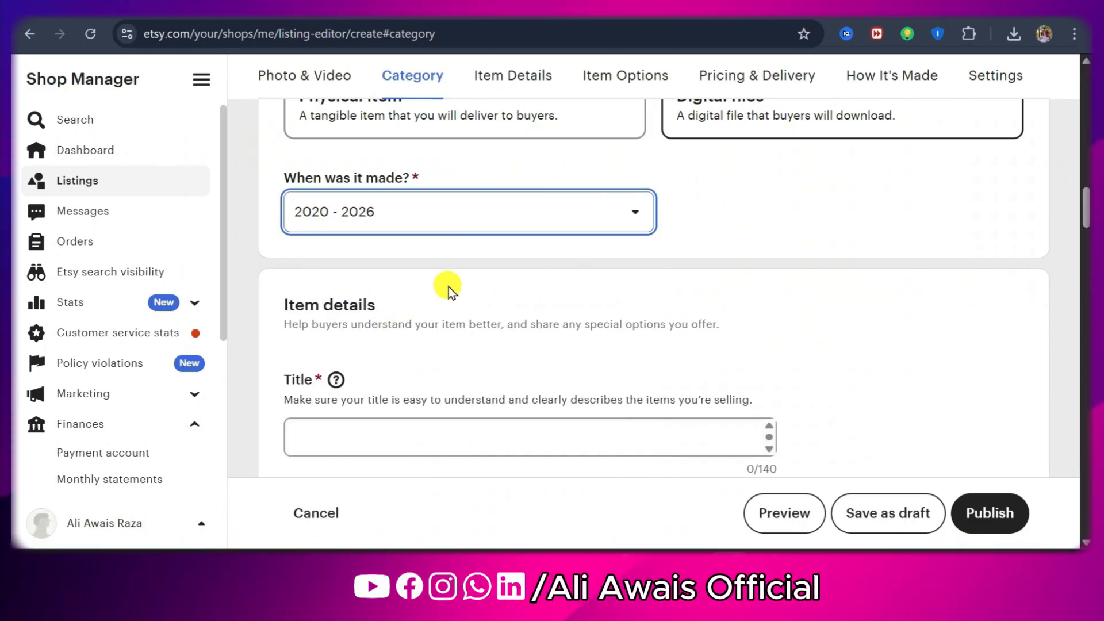
{"action": "scroll", "coordinate": [448, 288], "scroll_direction": "down", "scroll_amount": 3}
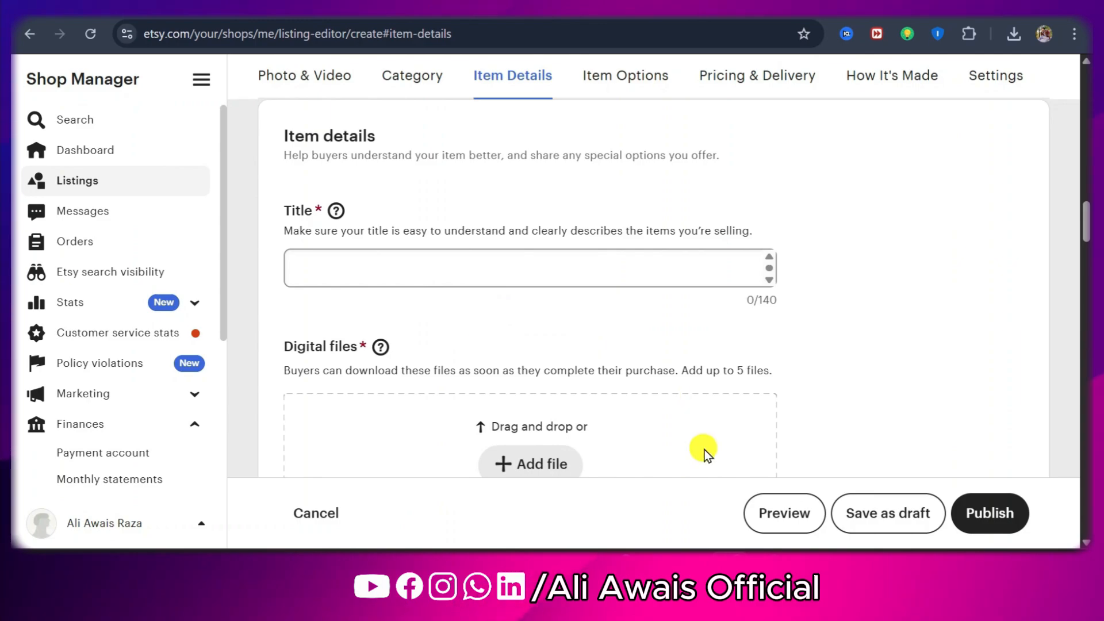
- Copy ChatGPT's title 'Monthly Planner Printable PDF | Minimalist Monthly Planner | Productivity Planner' for the listing
{"action": "left_click", "coordinate": [757, 559]}
{"action": "scroll", "coordinate": [462, 291], "scroll_direction": "up", "scroll_amount": 10}
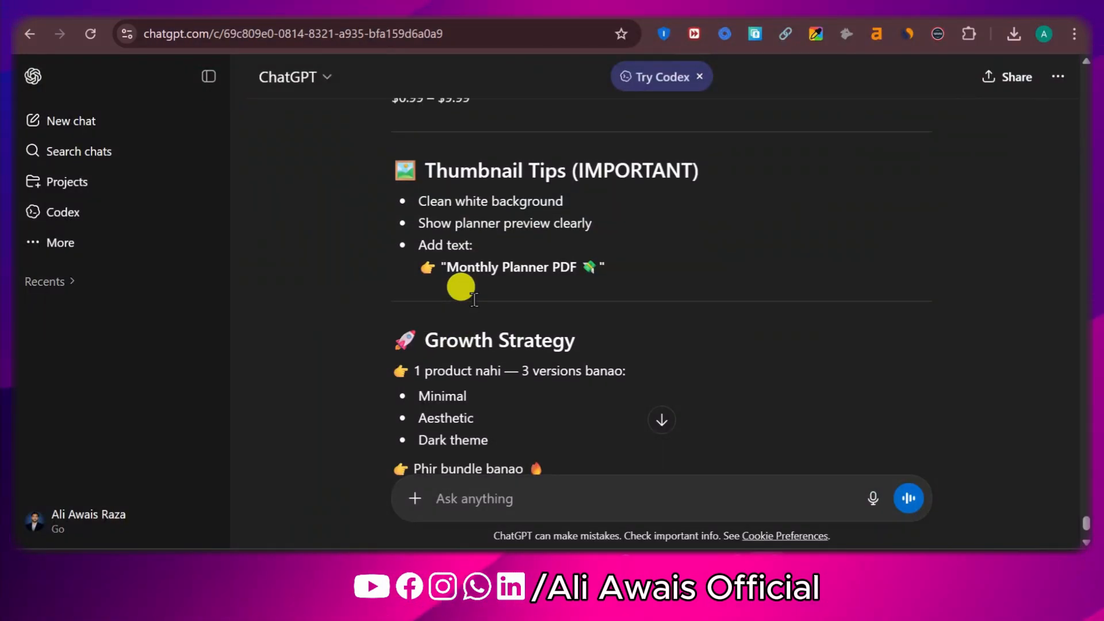
{"action": "scroll", "coordinate": [495, 282], "scroll_direction": "up", "scroll_amount": 15}
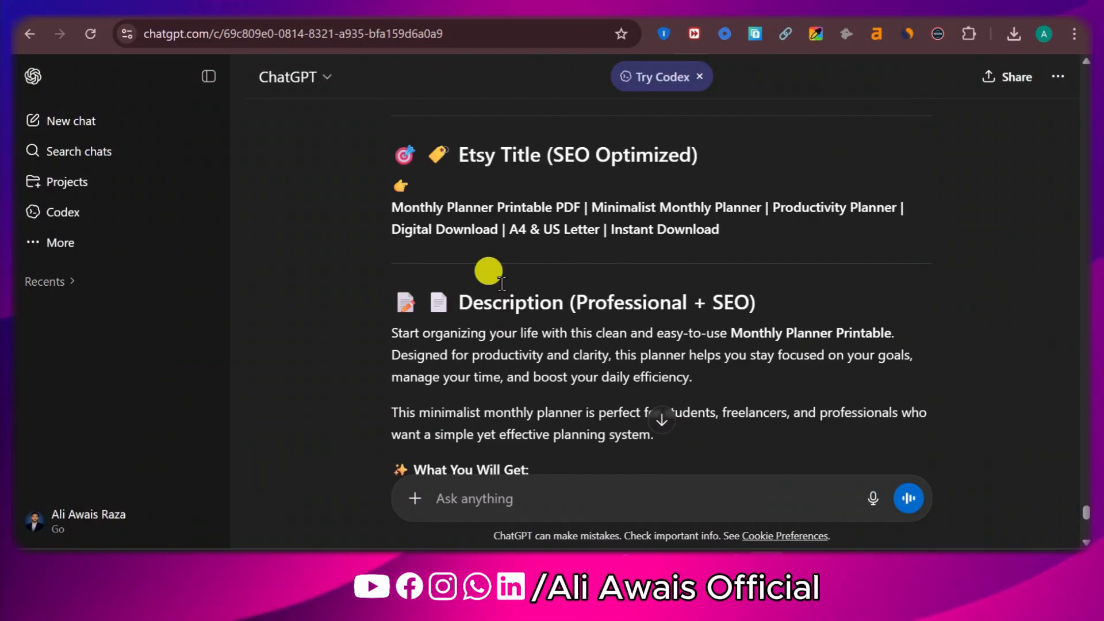
{"action": "left_click_drag", "start_coordinate": [384, 214], "coordinate": [914, 209]}
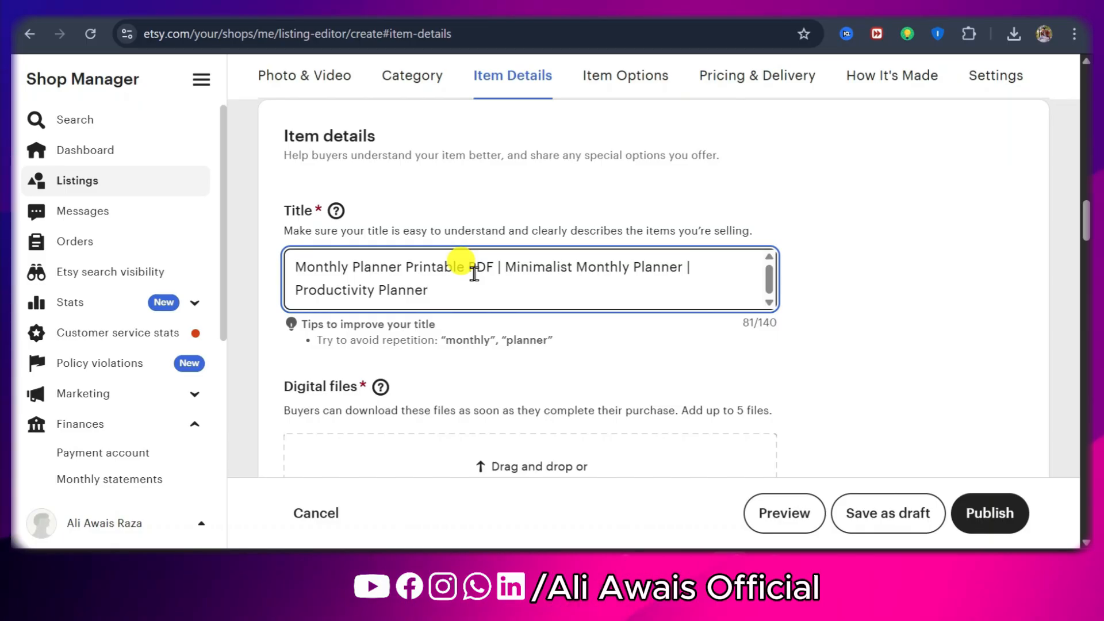
{"action": "scroll", "coordinate": [467, 315], "scroll_direction": "down", "scroll_amount": 2}
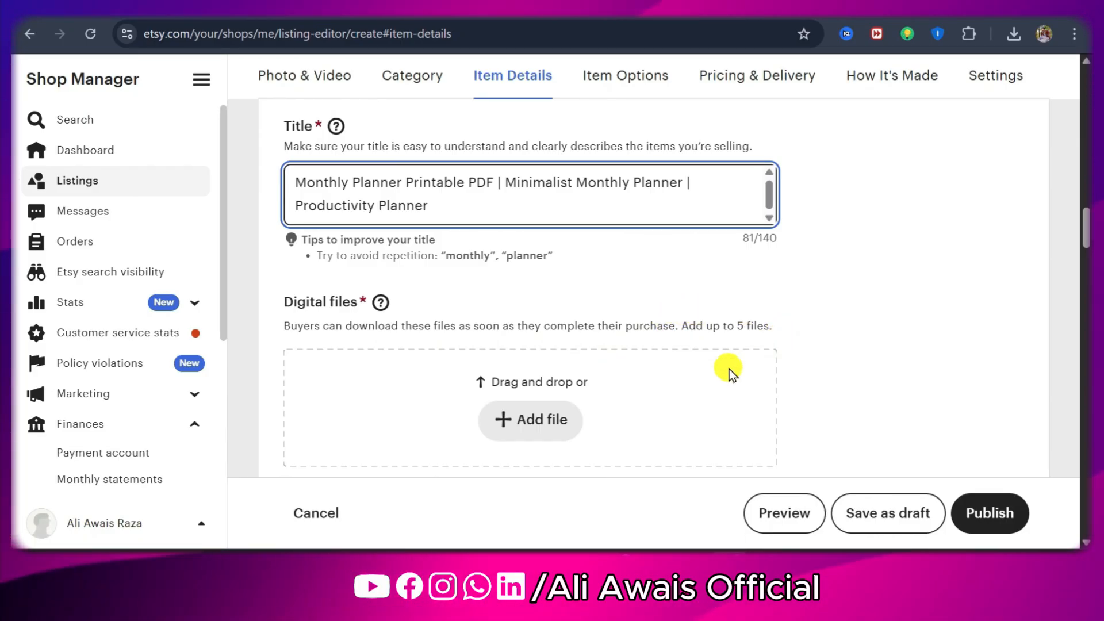
- Attach Thanks.pdf and Monthlyplanner.pdf as the listing's downloadable files
{"action": "left_click", "coordinate": [533, 419]}
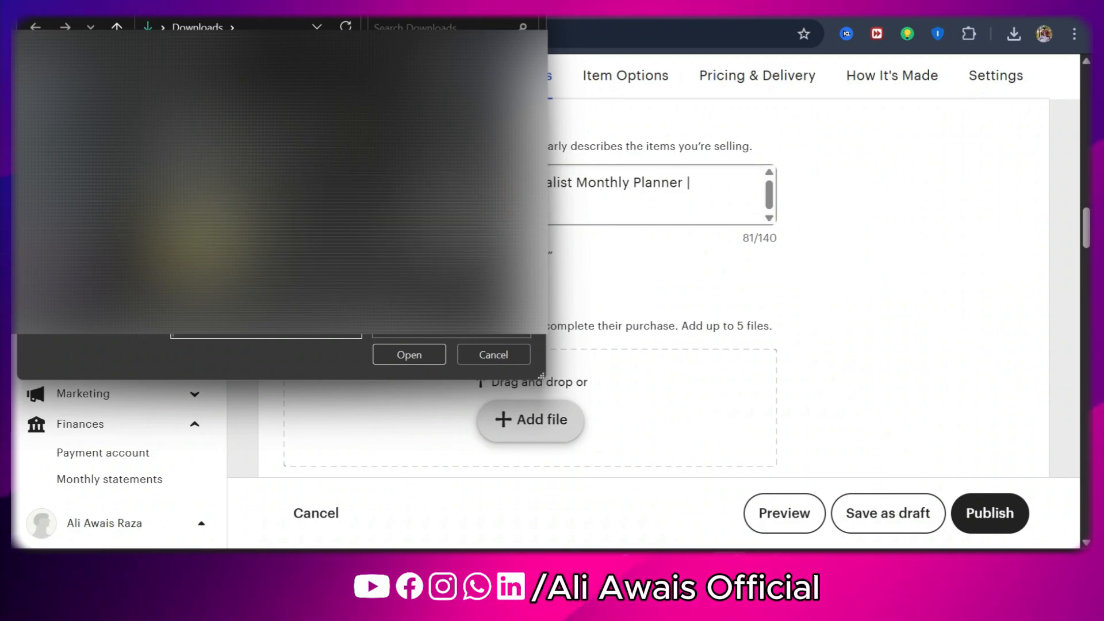
{"action": "double_click", "coordinate": [236, 238]}
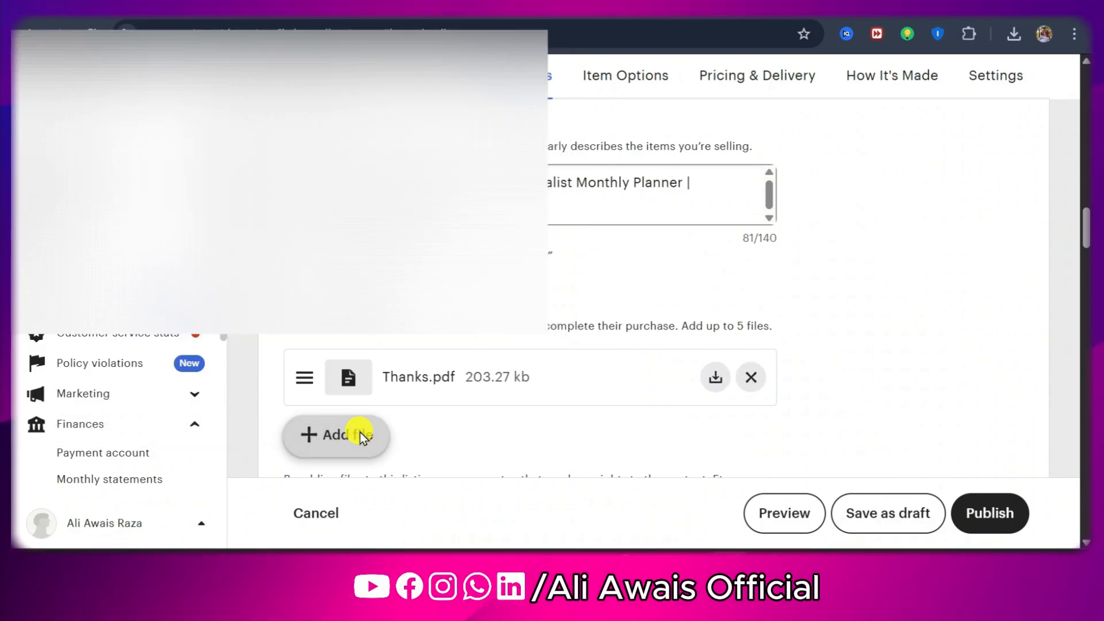
{"action": "left_click", "coordinate": [359, 433]}
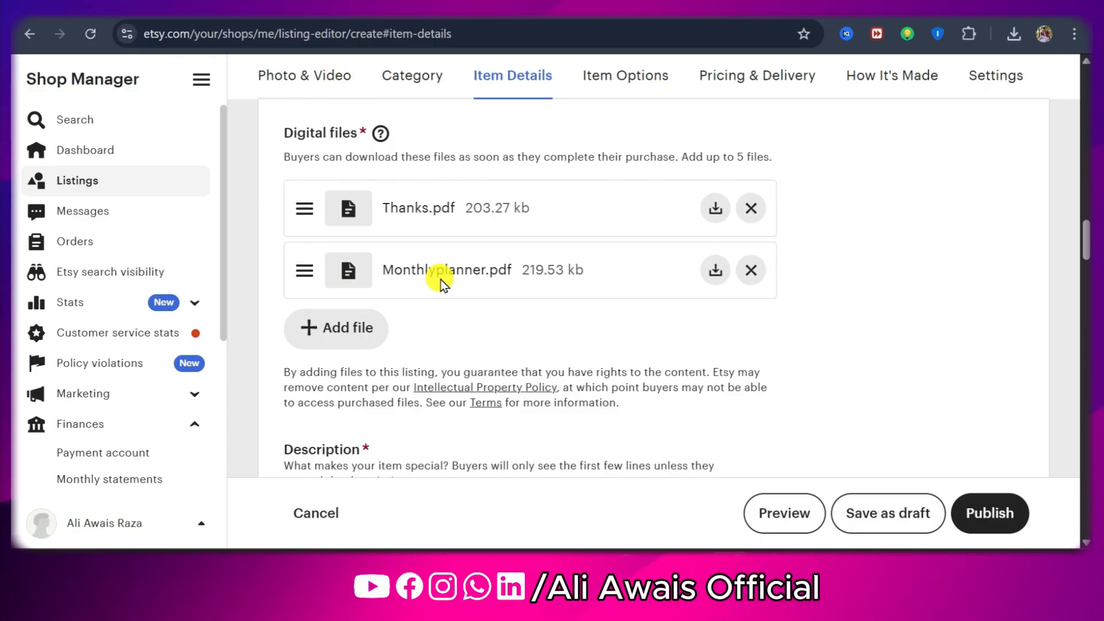
{"action": "scroll", "coordinate": [440, 280], "scroll_direction": "down", "scroll_amount": 4}
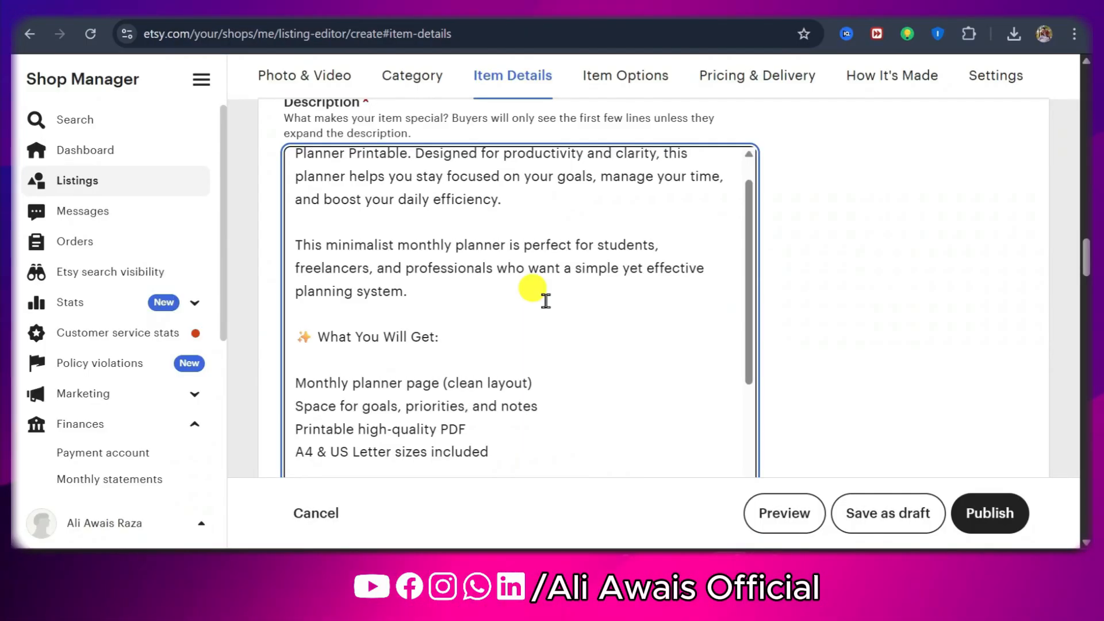
- Scroll past the filled monthly planner description down to the Item options Attributes section
{"action": "scroll", "coordinate": [545, 300], "scroll_direction": "up", "scroll_amount": 1}
{"action": "scroll", "coordinate": [545, 301], "scroll_direction": "down", "scroll_amount": 1}
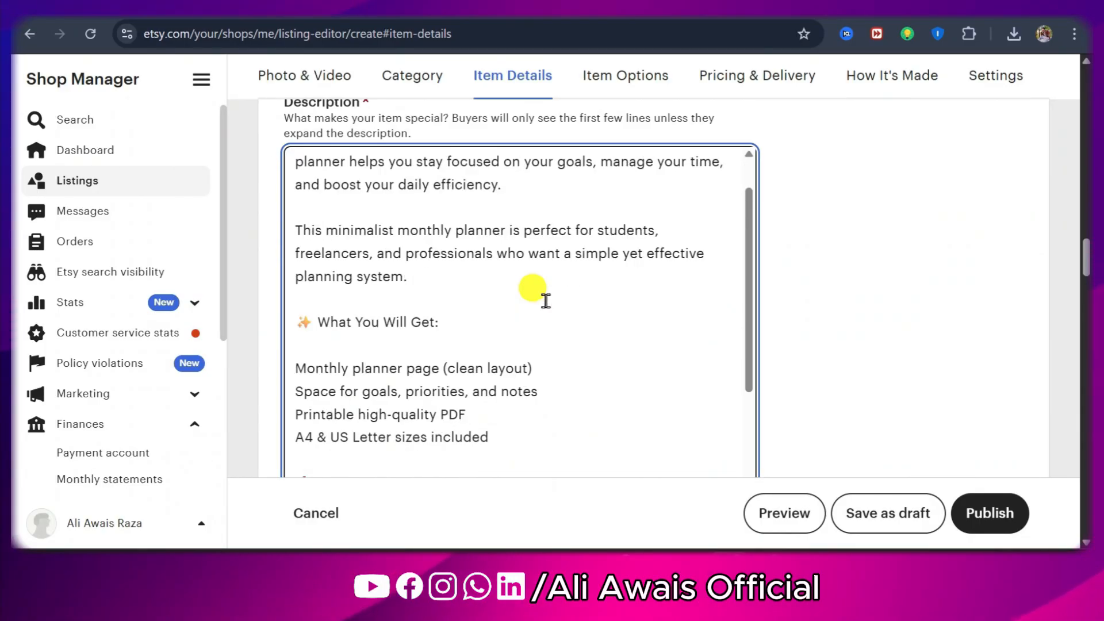
{"action": "scroll", "coordinate": [545, 300], "scroll_direction": "down", "scroll_amount": 3}
{"action": "scroll", "coordinate": [827, 293], "scroll_direction": "down", "scroll_amount": 3}
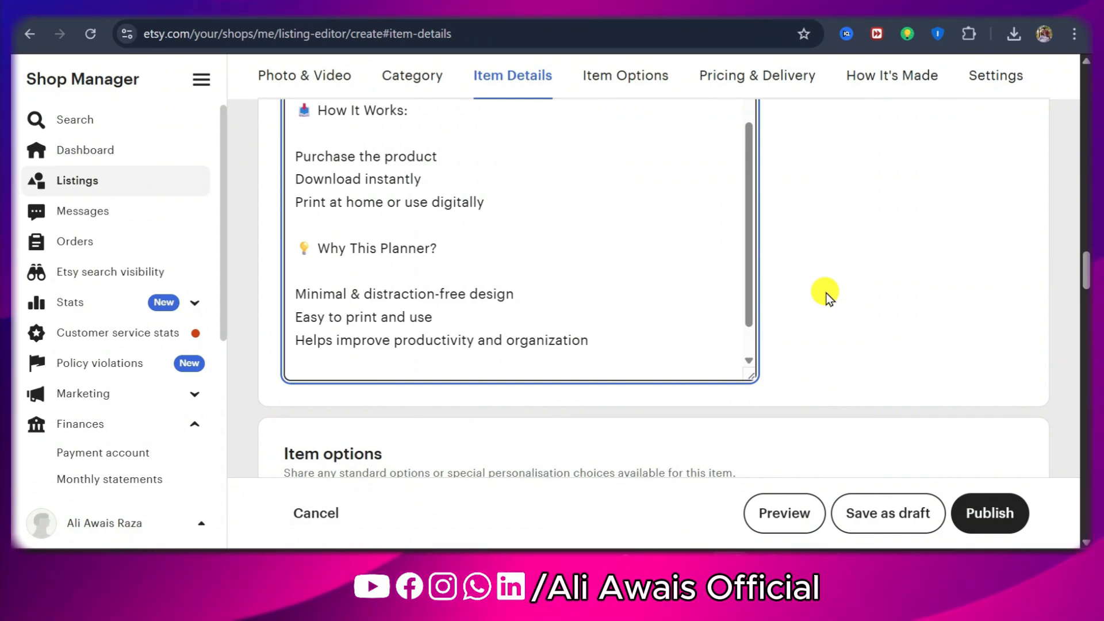
{"action": "scroll", "coordinate": [826, 294], "scroll_direction": "down", "scroll_amount": 4}
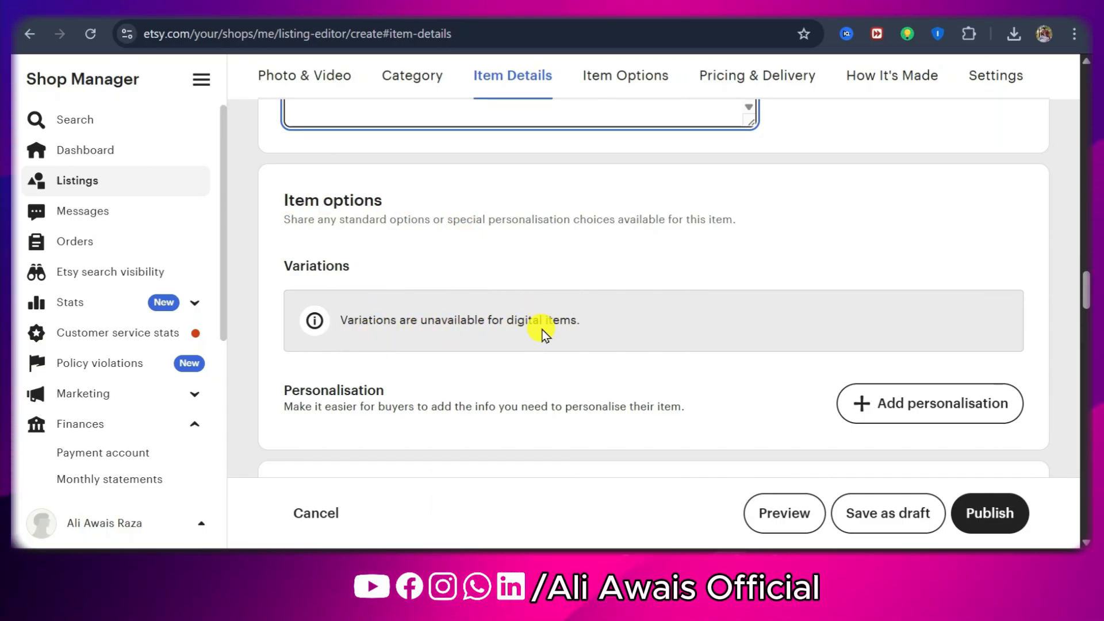
{"action": "scroll", "coordinate": [439, 305], "scroll_direction": "down", "scroll_amount": 4}
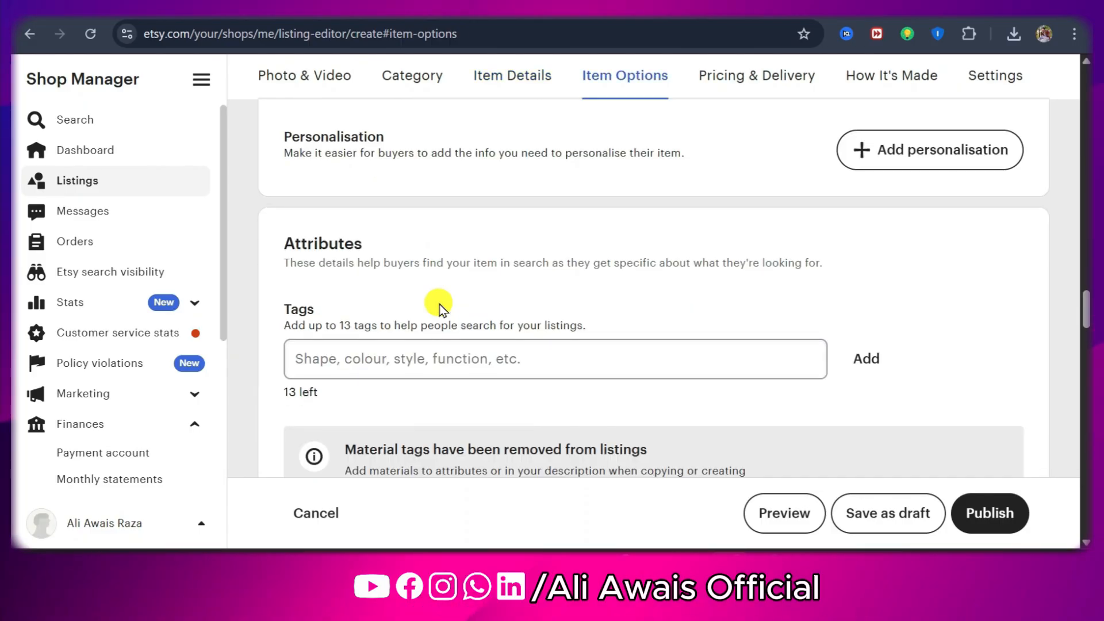
- Add tags 'monthly planner, planner printable, digital planner', then scroll down to Price and inventory
{"action": "left_click", "coordinate": [396, 343]}
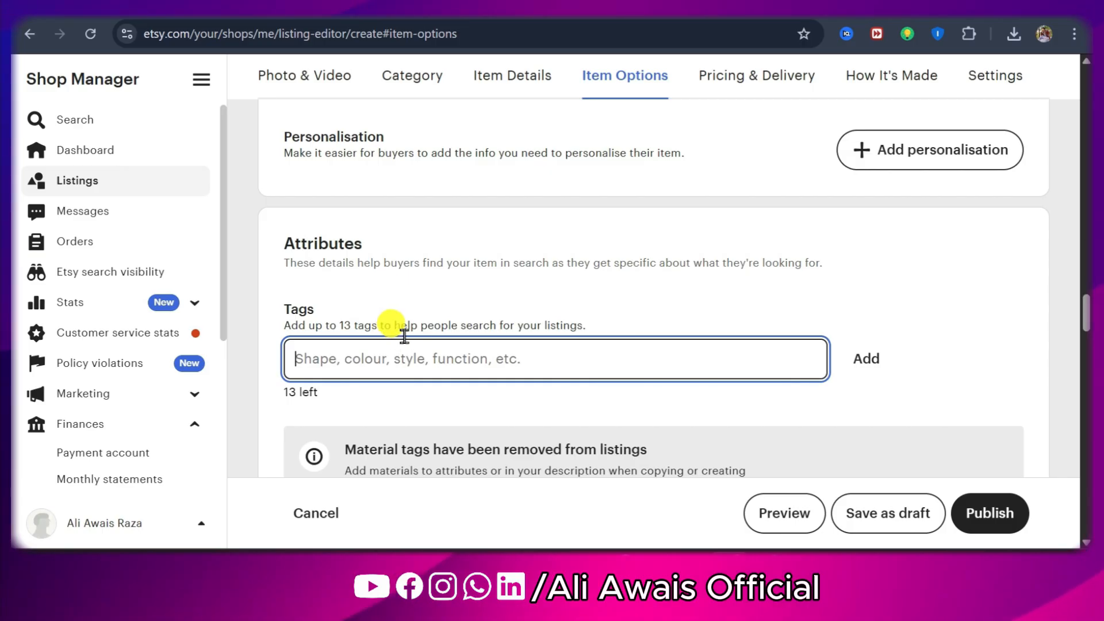
{"action": "scroll", "coordinate": [483, 321], "scroll_direction": "down", "scroll_amount": 2}
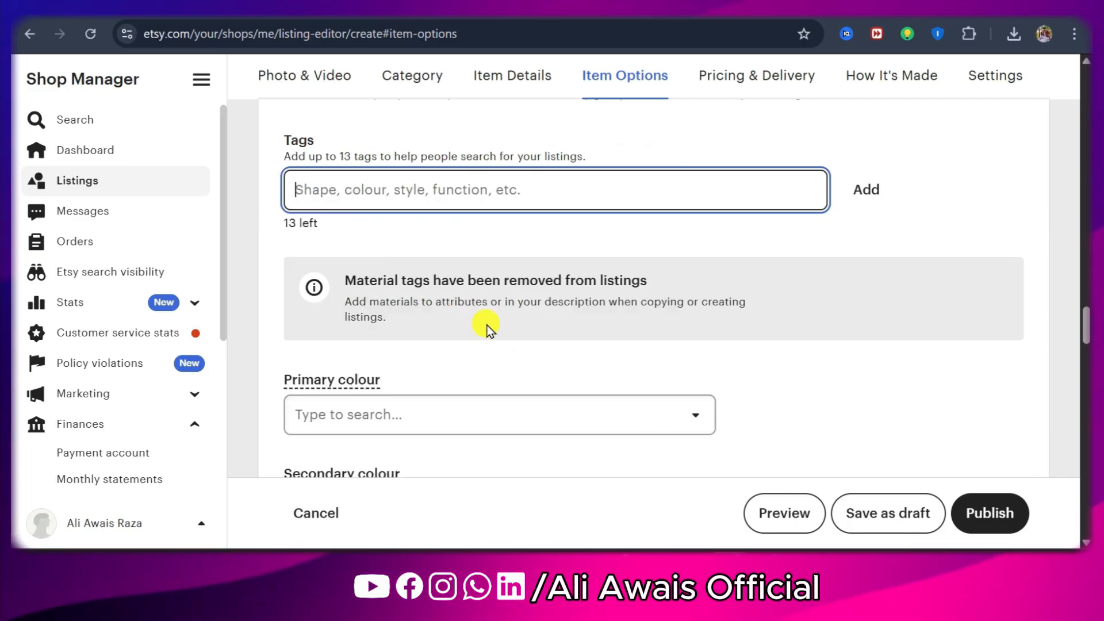
{"action": "scroll", "coordinate": [498, 326], "scroll_direction": "up", "scroll_amount": 1}
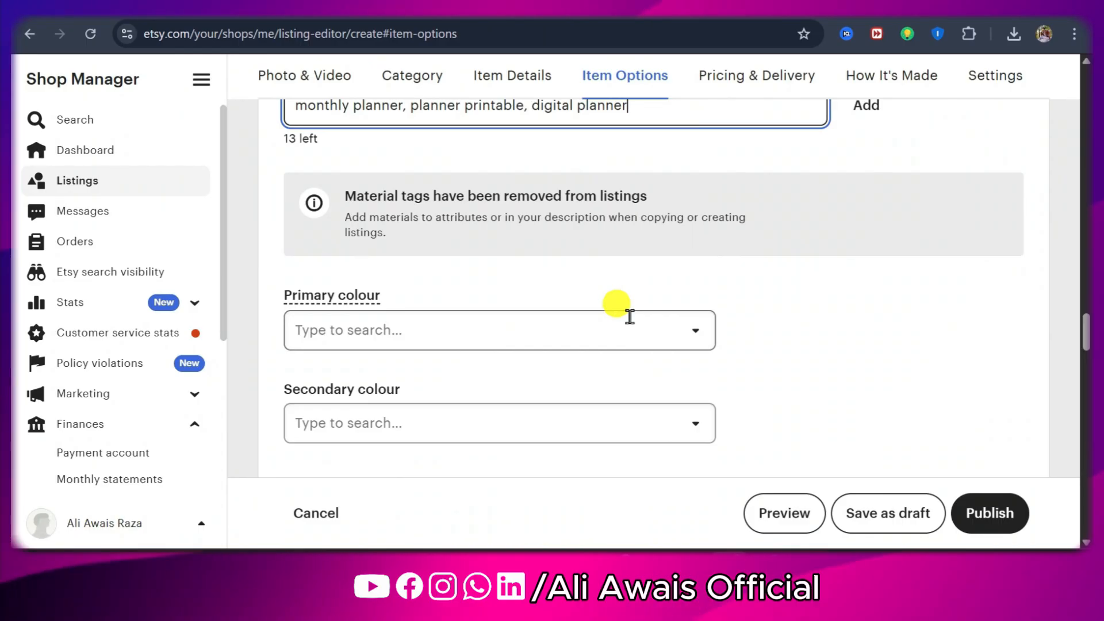
{"action": "scroll", "coordinate": [630, 316], "scroll_direction": "down", "scroll_amount": 2}
{"action": "scroll", "coordinate": [616, 303], "scroll_direction": "up", "scroll_amount": 1}
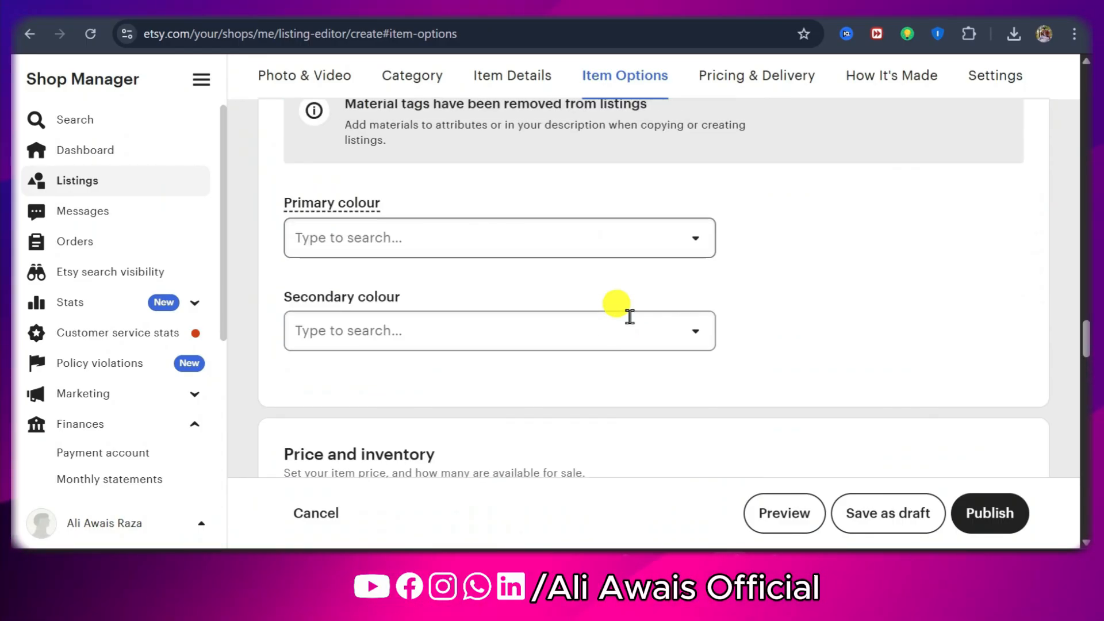
{"action": "scroll", "coordinate": [584, 293], "scroll_direction": "down", "scroll_amount": 2}
{"action": "scroll", "coordinate": [585, 293], "scroll_direction": "up", "scroll_amount": 4}
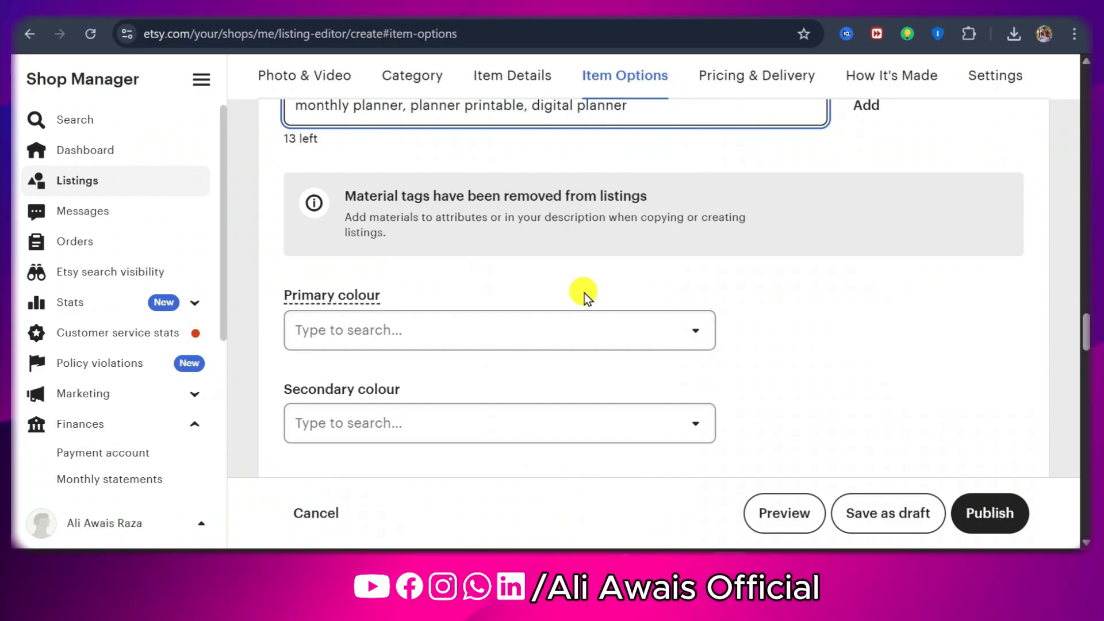
{"action": "scroll", "coordinate": [584, 292], "scroll_direction": "down", "scroll_amount": 4}
{"action": "scroll", "coordinate": [483, 302], "scroll_direction": "down", "scroll_amount": 3}
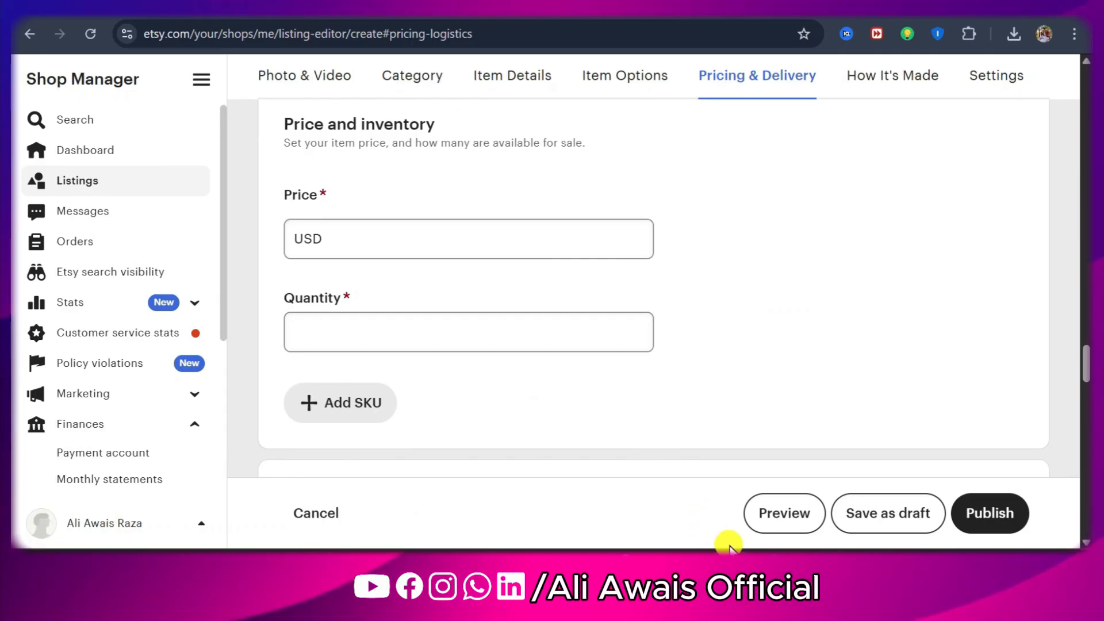
- Search the Etsy marketplace for 'monthly planner' and browse competing listings priced USD 3.61–17.18
{"action": "left_click", "coordinate": [294, 70]}
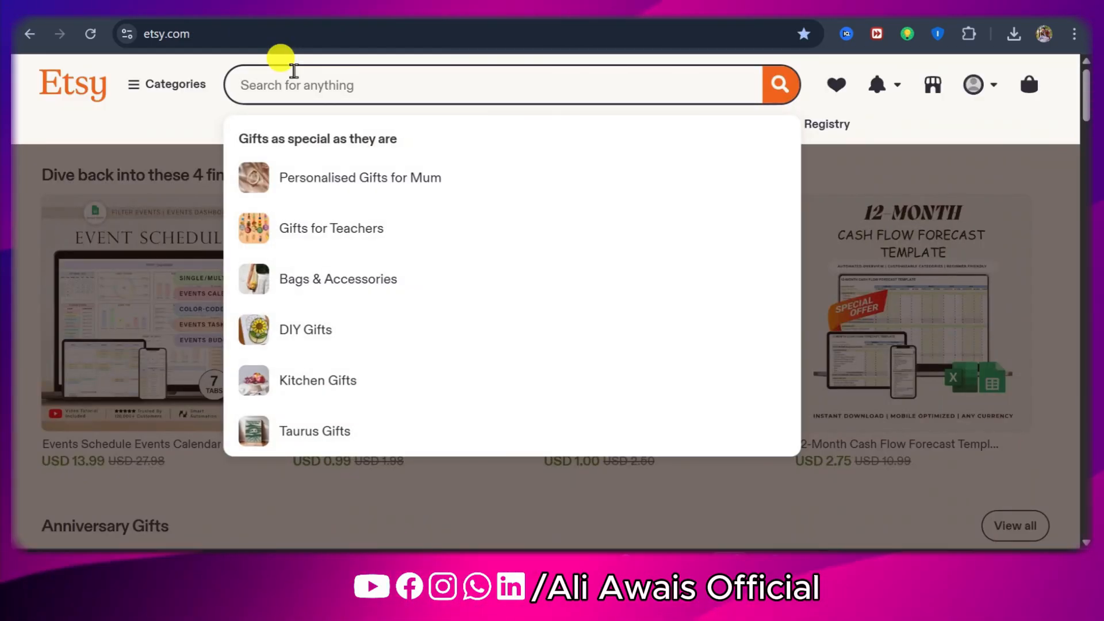
{"action": "type", "text": "mon"}
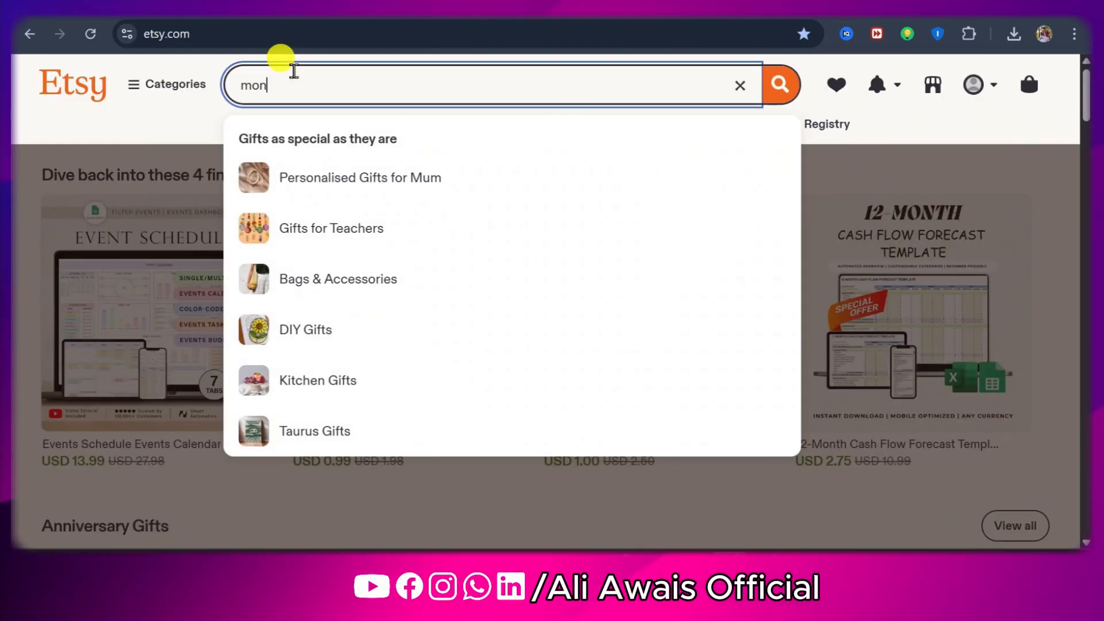
{"action": "type", "text": "thly planner"}
{"action": "key", "text": "Return"}
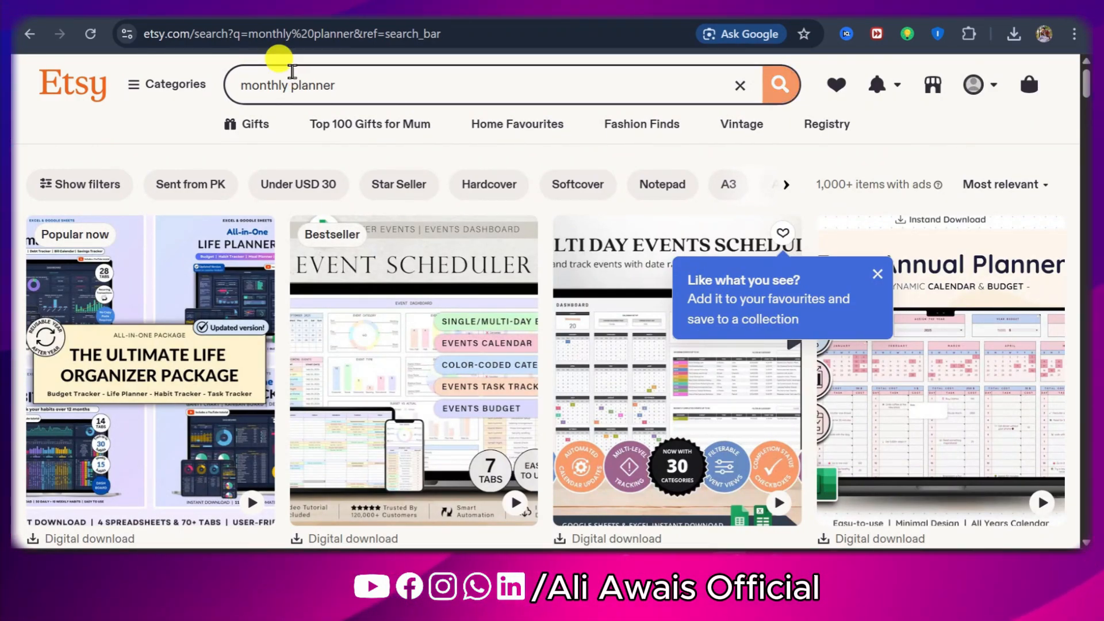
{"action": "scroll", "coordinate": [278, 74], "scroll_direction": "down", "scroll_amount": 3}
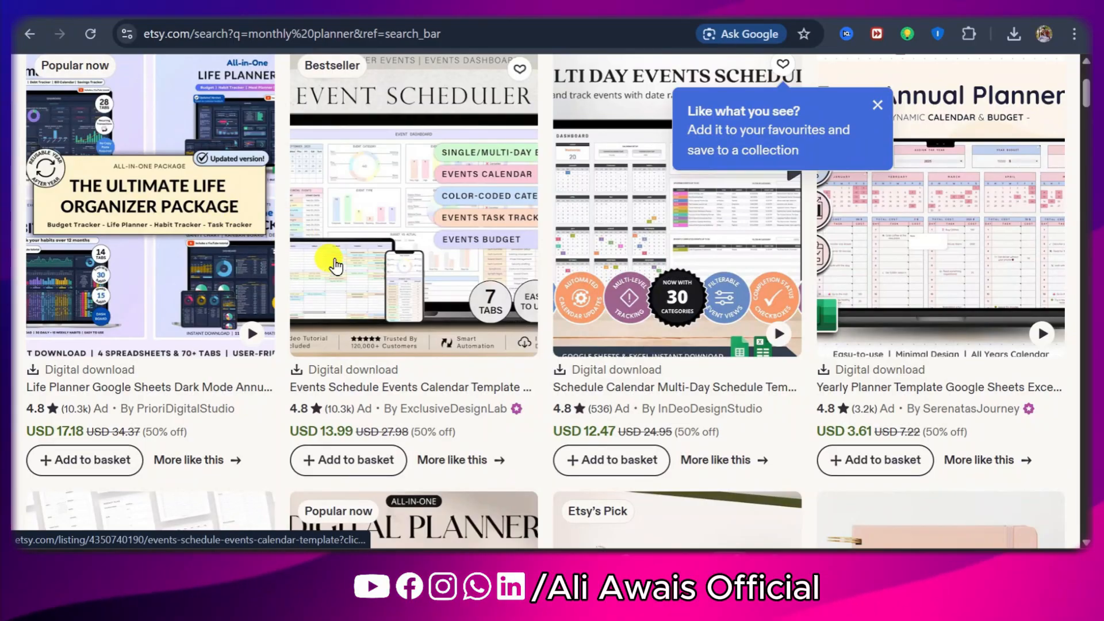
{"action": "scroll", "coordinate": [336, 265], "scroll_direction": "down", "scroll_amount": 2}
{"action": "scroll", "coordinate": [337, 265], "scroll_direction": "down", "scroll_amount": 1}
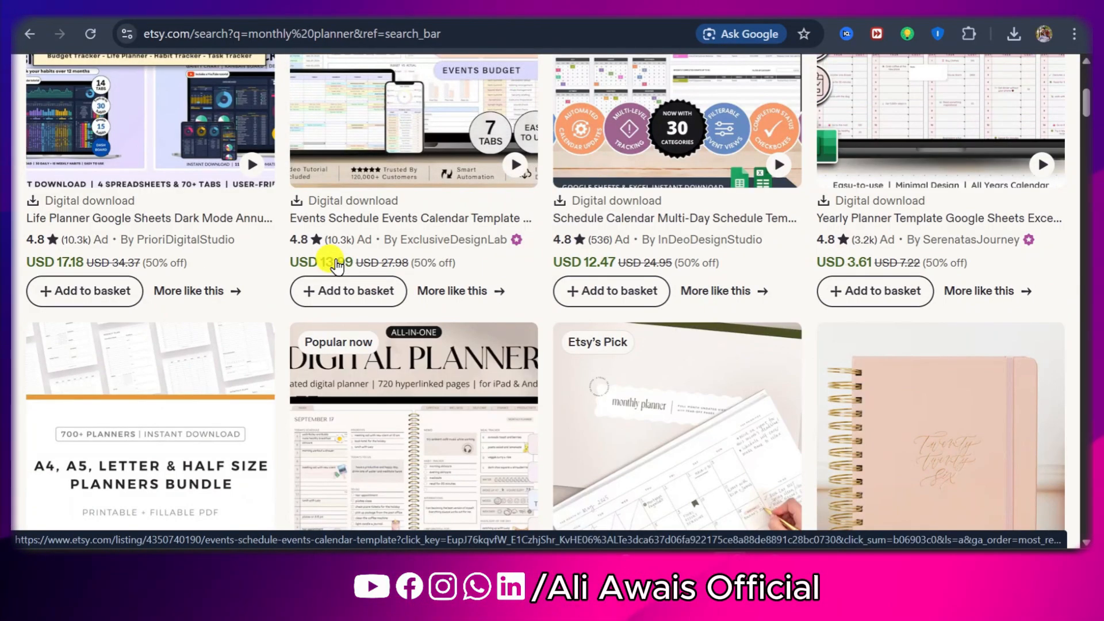
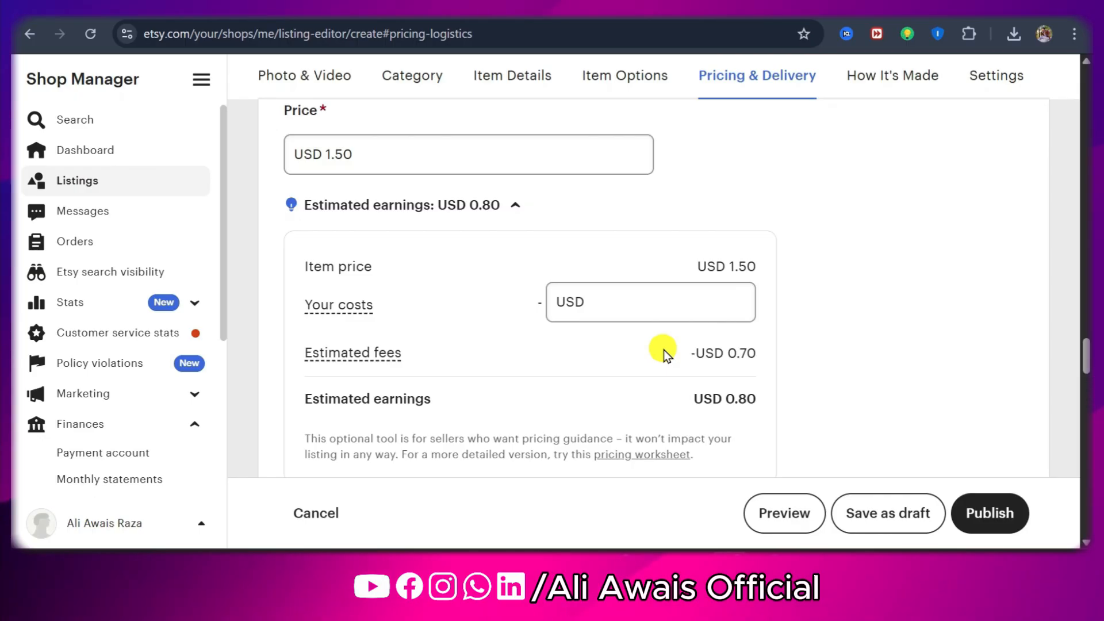
- Set the listing's quantity to 500, then scroll down to the How it's made questions
{"action": "scroll", "coordinate": [664, 355], "scroll_direction": "down", "scroll_amount": 4}
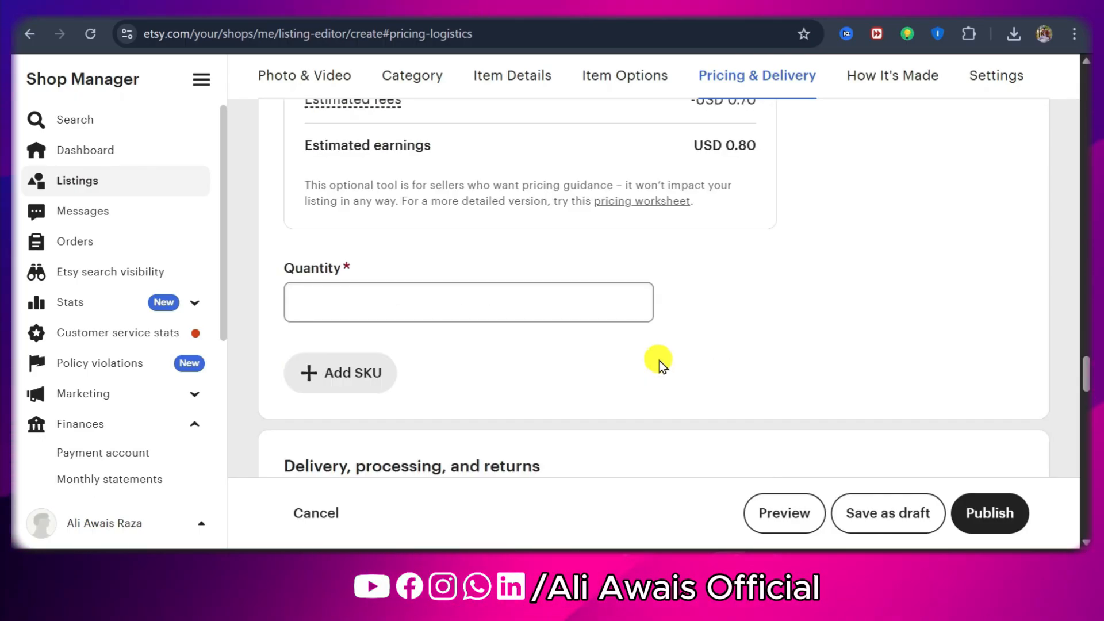
{"action": "left_click", "coordinate": [383, 301]}
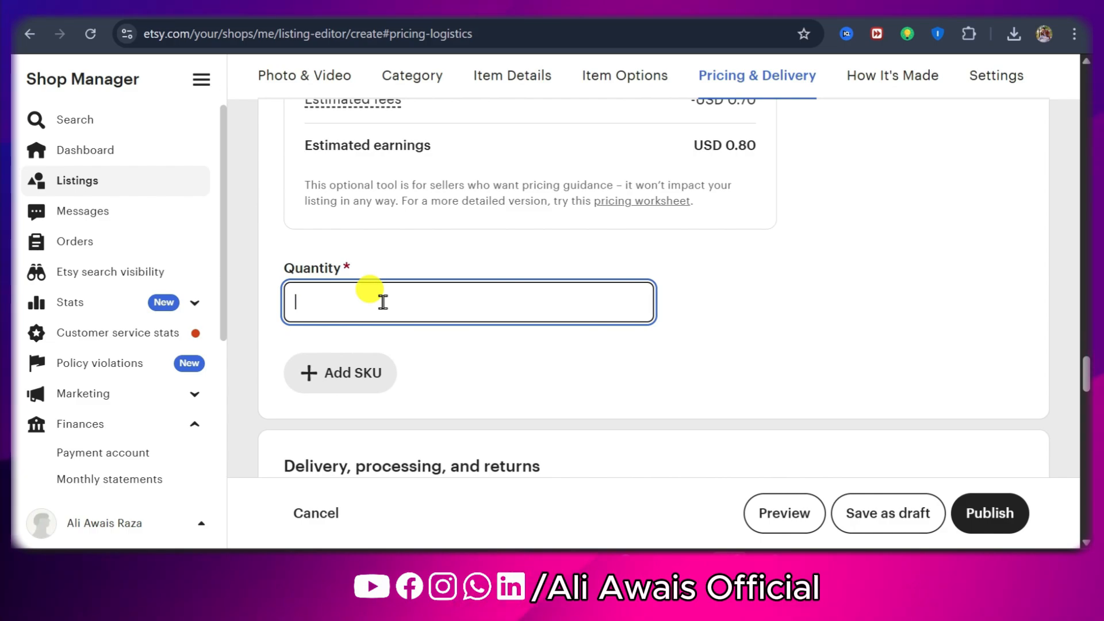
{"action": "type", "text": "1000"}
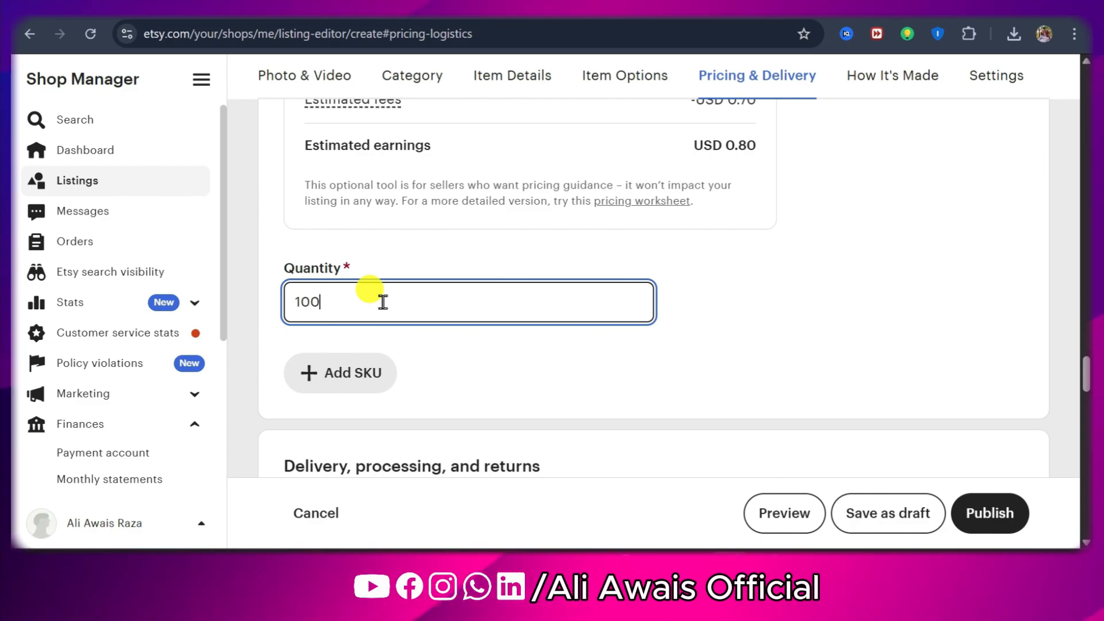
{"action": "key", "text": "BackSpace"}
{"action": "key", "text": "BackSpace"}
{"action": "key", "text": "BackSpace"}
{"action": "key", "text": "BackSpace"}
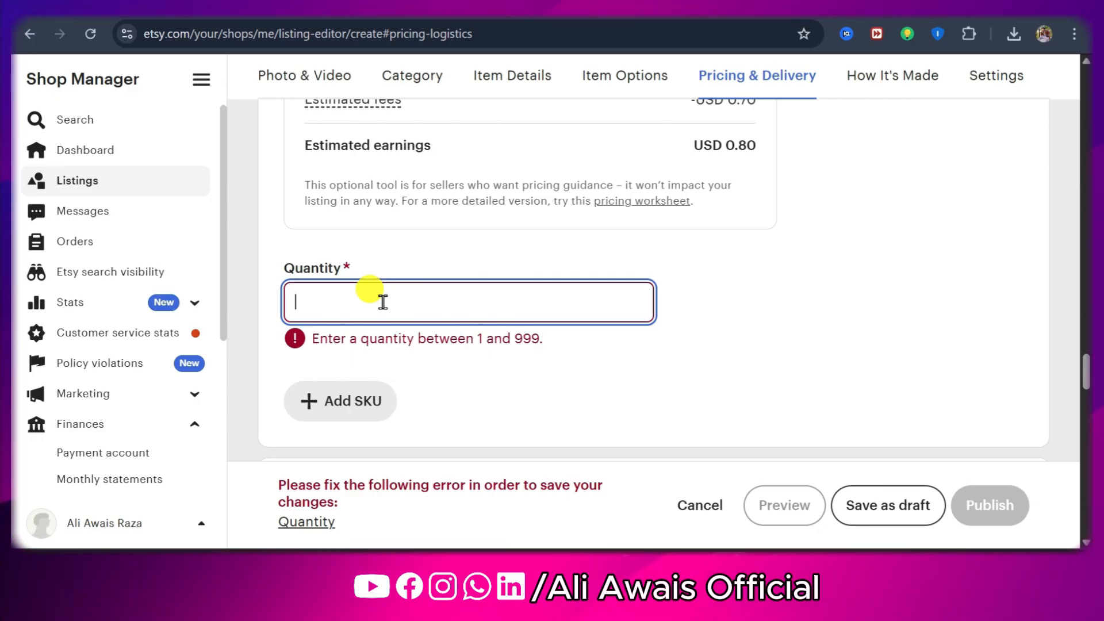
{"action": "type", "text": "500"}
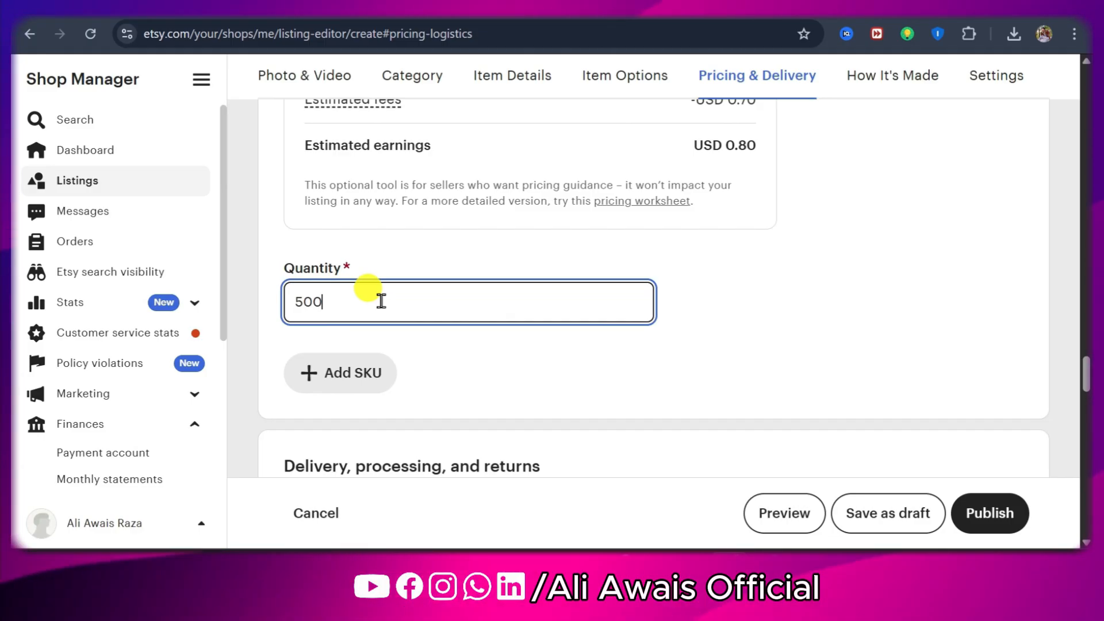
{"action": "scroll", "coordinate": [412, 281], "scroll_direction": "down", "scroll_amount": 3}
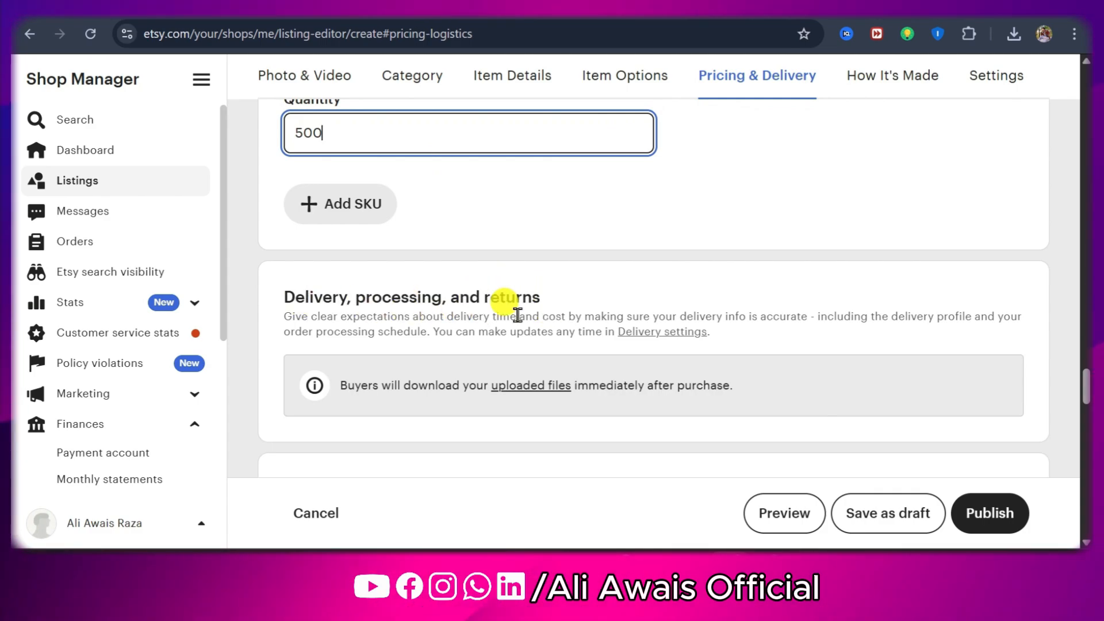
{"action": "scroll", "coordinate": [479, 342], "scroll_direction": "down", "scroll_amount": 2}
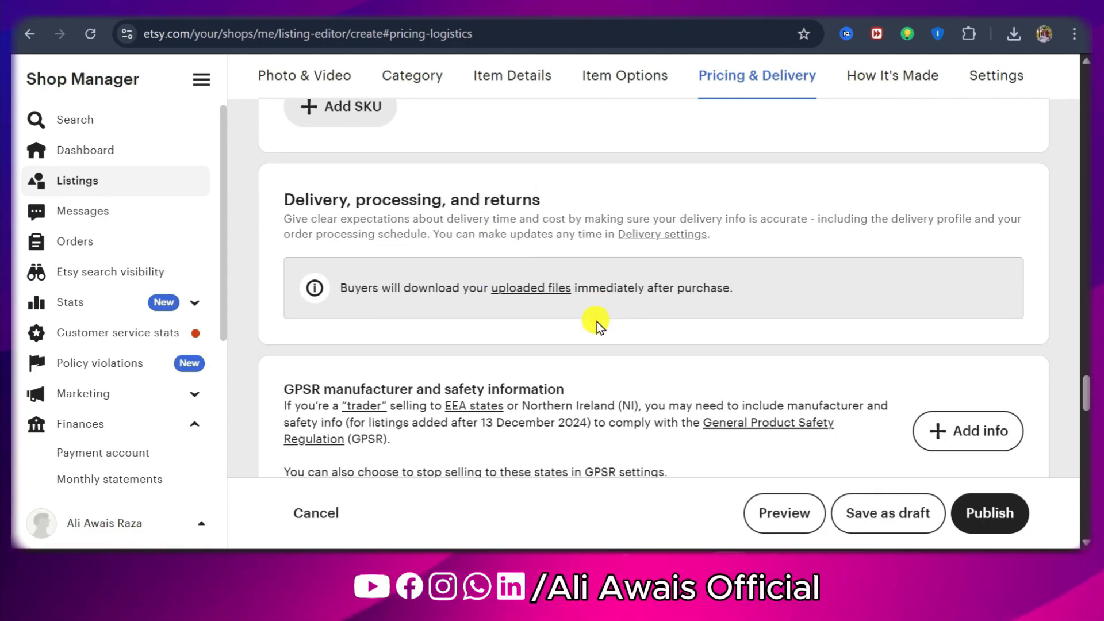
{"action": "scroll", "coordinate": [597, 322], "scroll_direction": "down", "scroll_amount": 7}
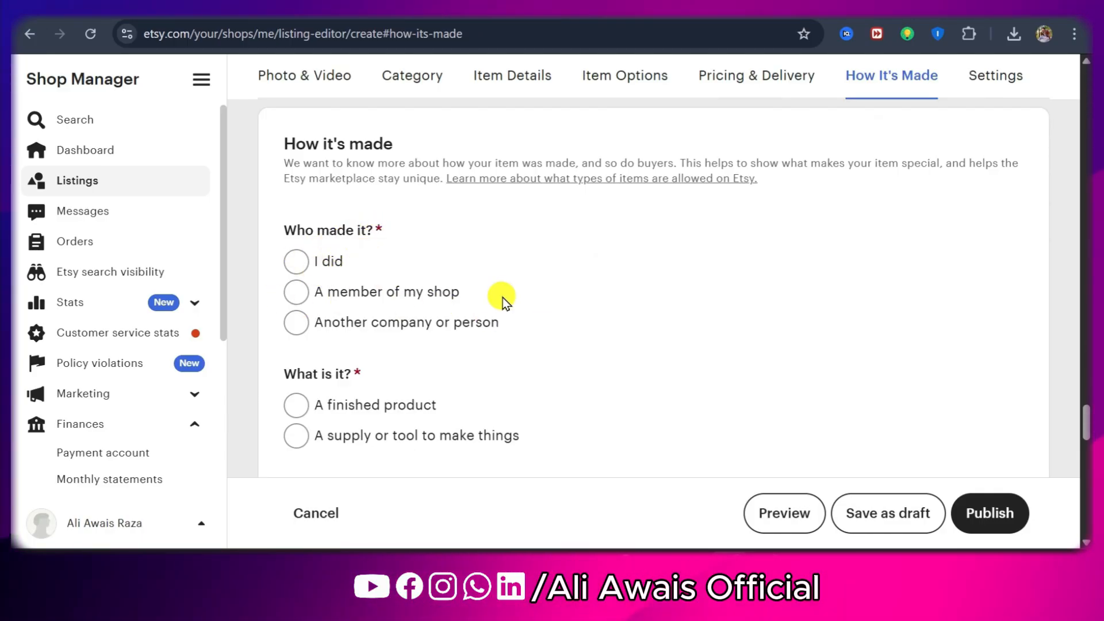
- Answer 'I did', 'A finished product' and 'Created by me', then scroll through Settings to the bottom bar
{"action": "left_click", "coordinate": [296, 260]}
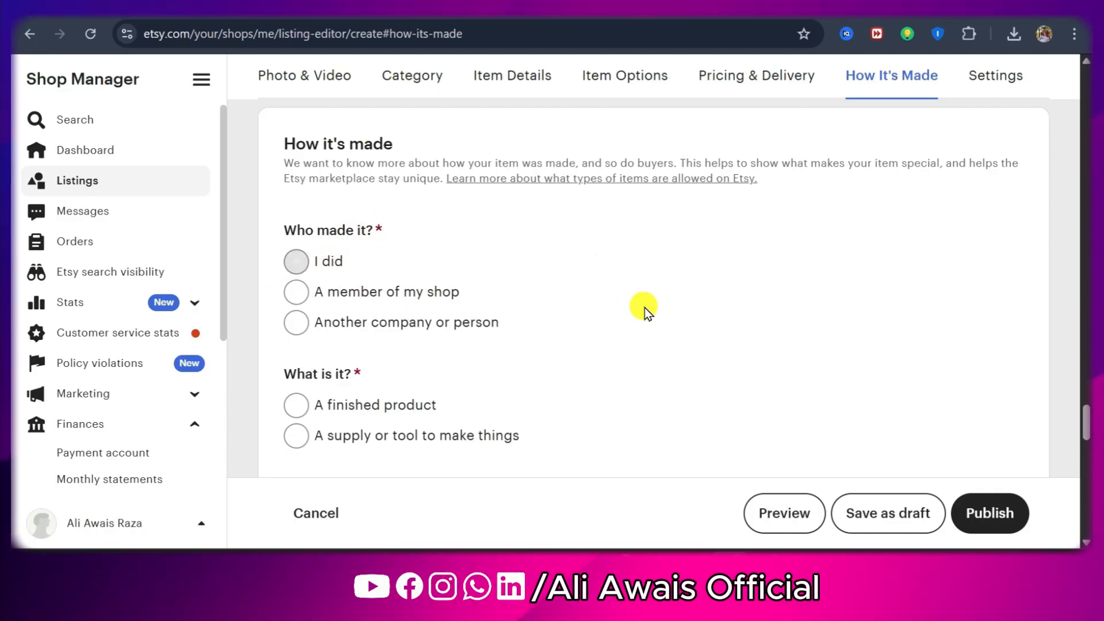
{"action": "scroll", "coordinate": [734, 306], "scroll_direction": "down", "scroll_amount": 1}
{"action": "scroll", "coordinate": [735, 306], "scroll_direction": "down", "scroll_amount": 1}
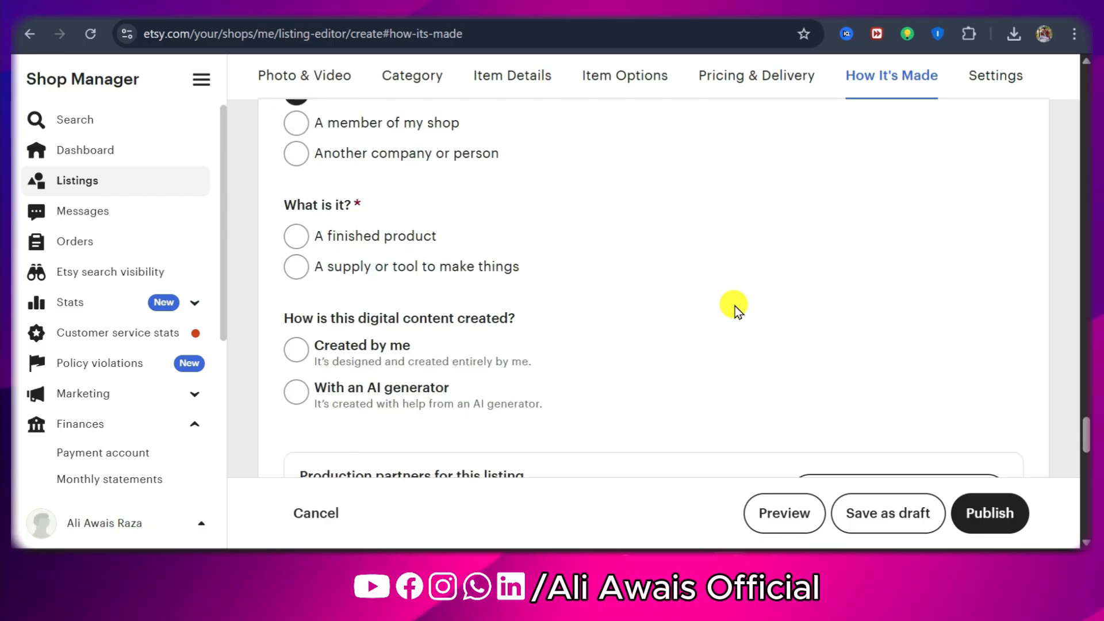
{"action": "left_click", "coordinate": [626, 241]}
{"action": "scroll", "coordinate": [635, 245], "scroll_direction": "down", "scroll_amount": 2}
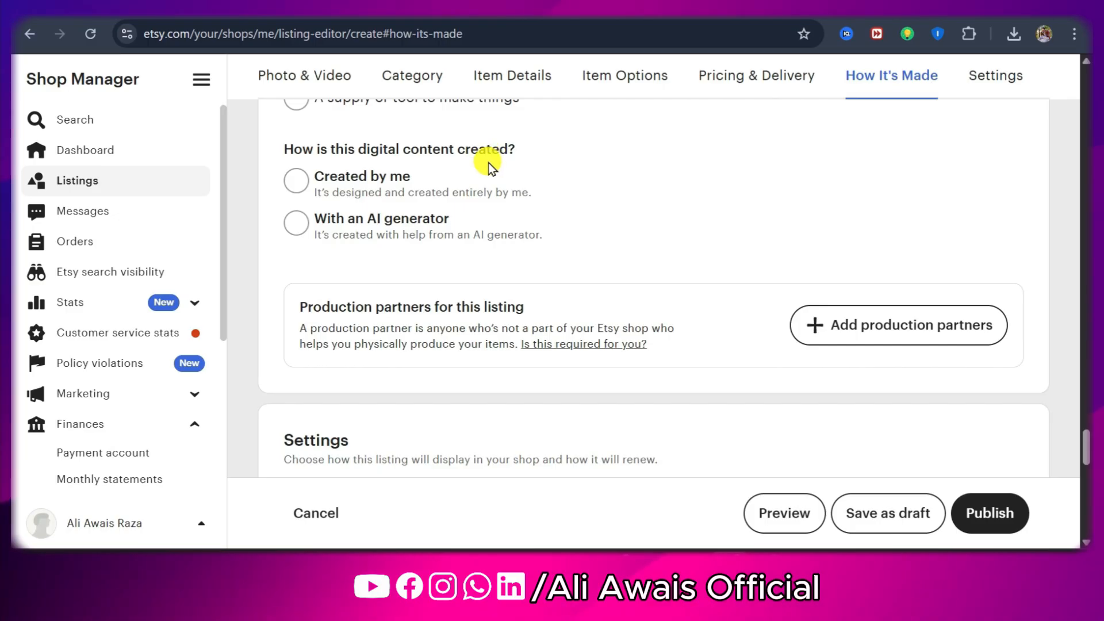
{"action": "left_click", "coordinate": [424, 185]}
{"action": "scroll", "coordinate": [543, 230], "scroll_direction": "up", "scroll_amount": 1}
{"action": "scroll", "coordinate": [546, 231], "scroll_direction": "up", "scroll_amount": 2}
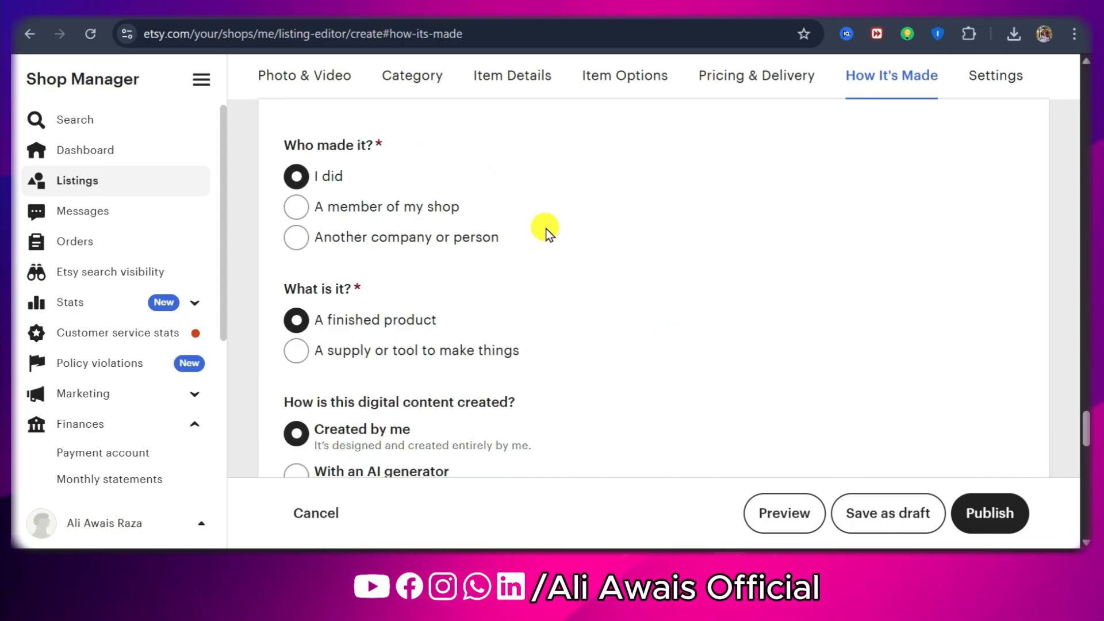
{"action": "scroll", "coordinate": [546, 231], "scroll_direction": "down", "scroll_amount": 6}
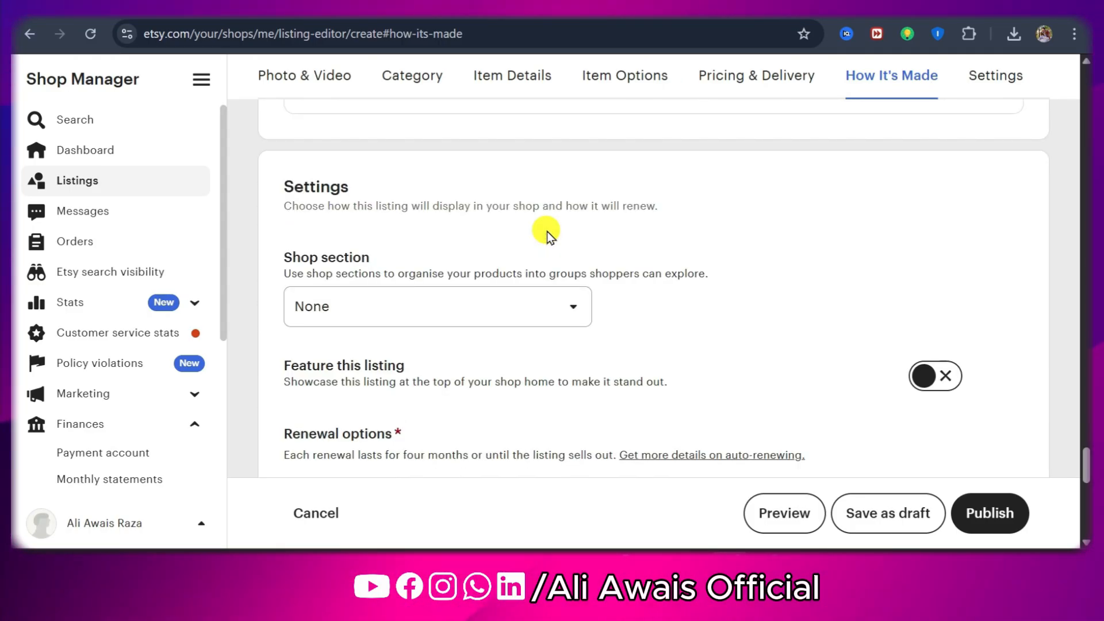
{"action": "scroll", "coordinate": [546, 231], "scroll_direction": "down", "scroll_amount": 1}
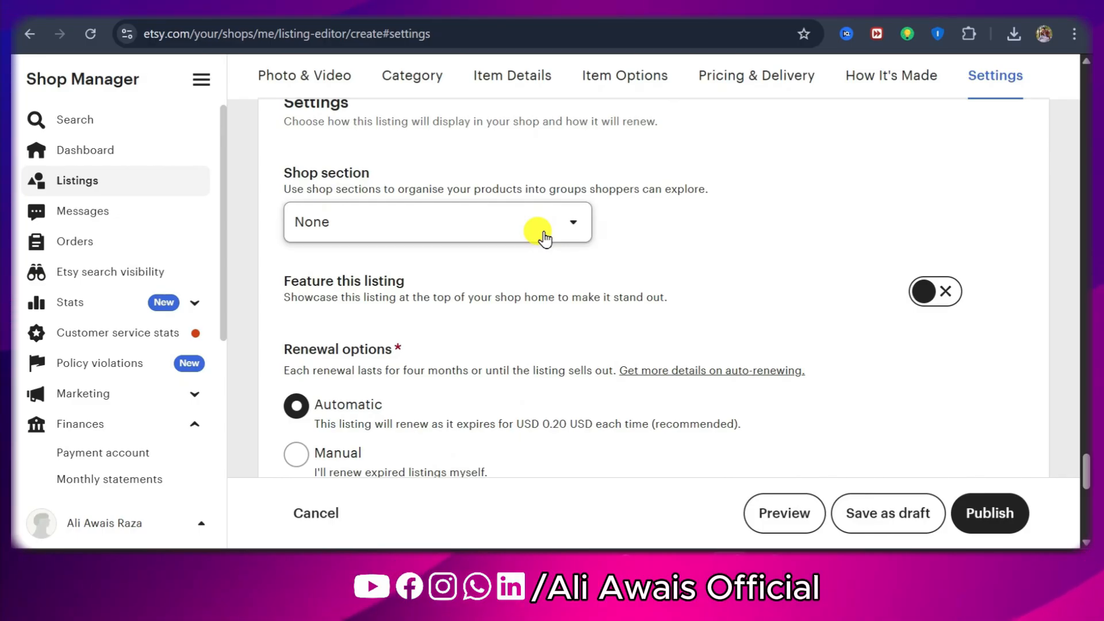
{"action": "scroll", "coordinate": [545, 230], "scroll_direction": "down", "scroll_amount": 1}
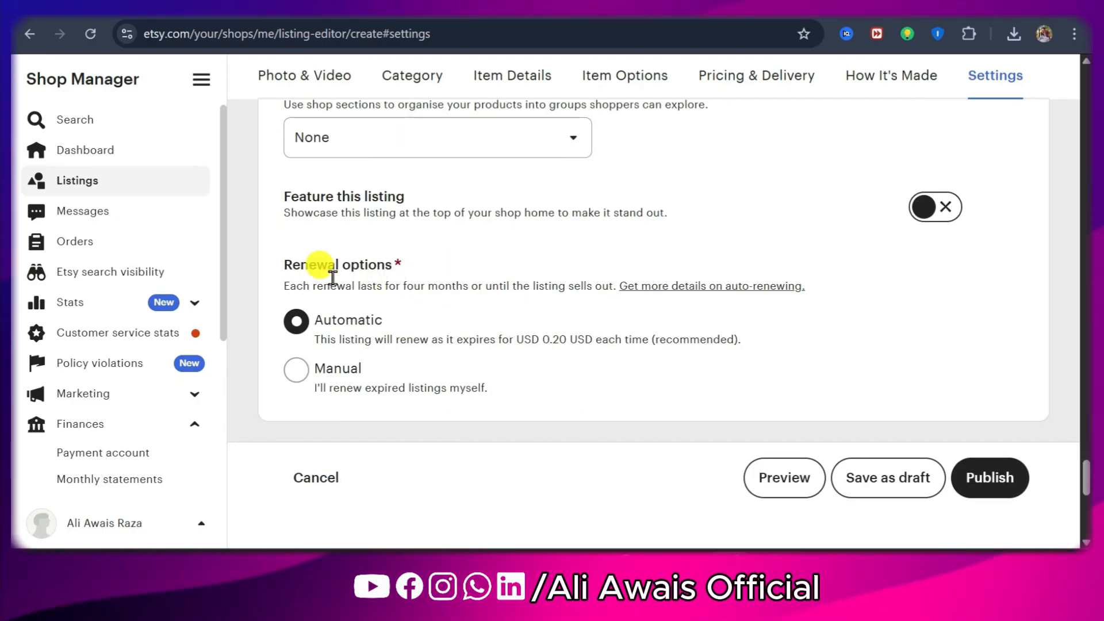
{"action": "scroll", "coordinate": [498, 260], "scroll_direction": "down", "scroll_amount": 3}
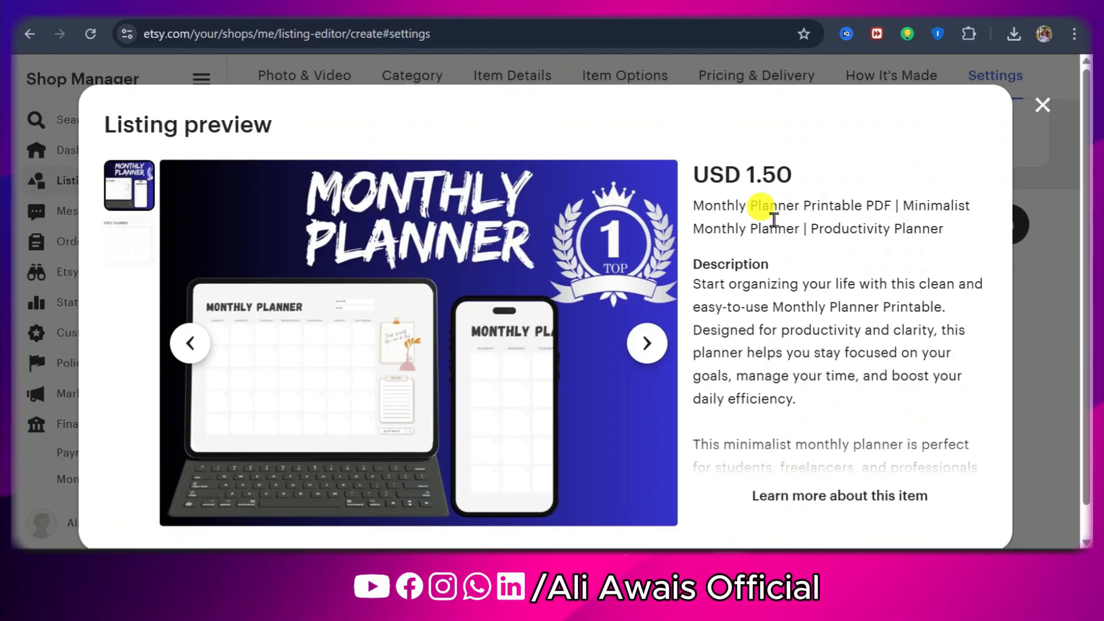
- Preview the monthly planner listing and advance the carousel to its second image
{"action": "scroll", "coordinate": [744, 204], "scroll_direction": "down", "scroll_amount": 1}
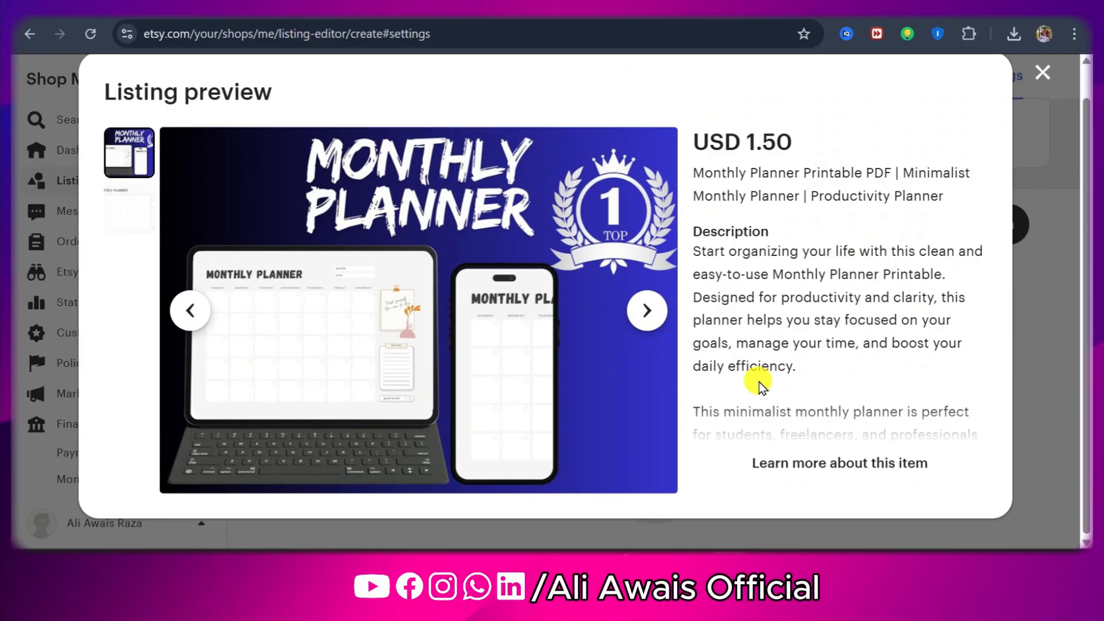
{"action": "left_click", "coordinate": [643, 333]}
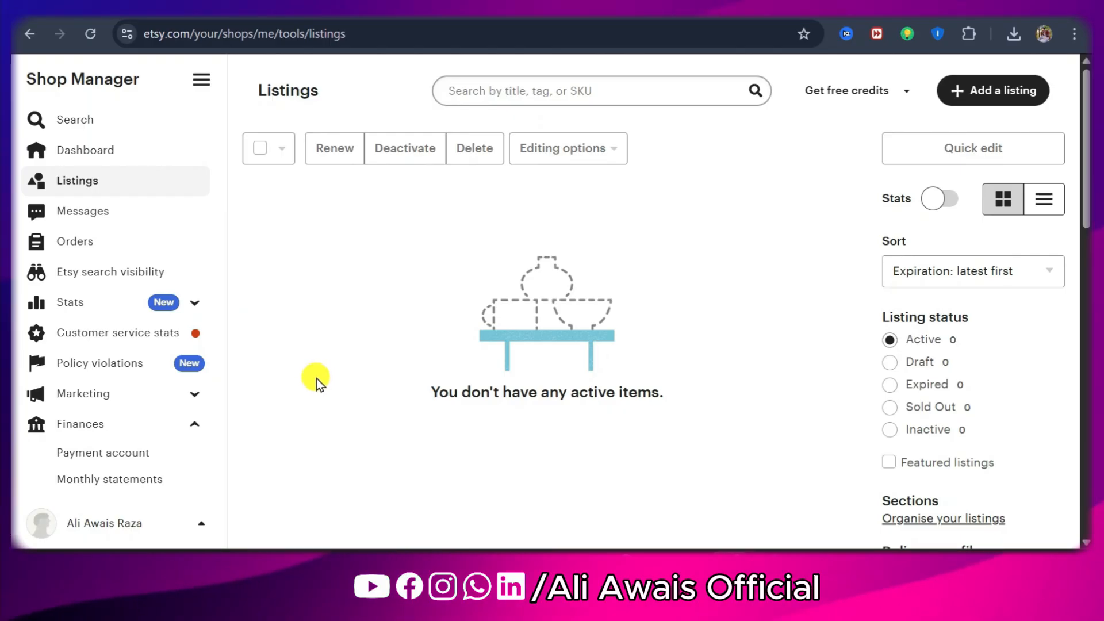
- Open the shop's messages, dismiss the Etsy notice, and check the Spam folder before returning to the inbox
{"action": "left_click", "coordinate": [100, 217]}
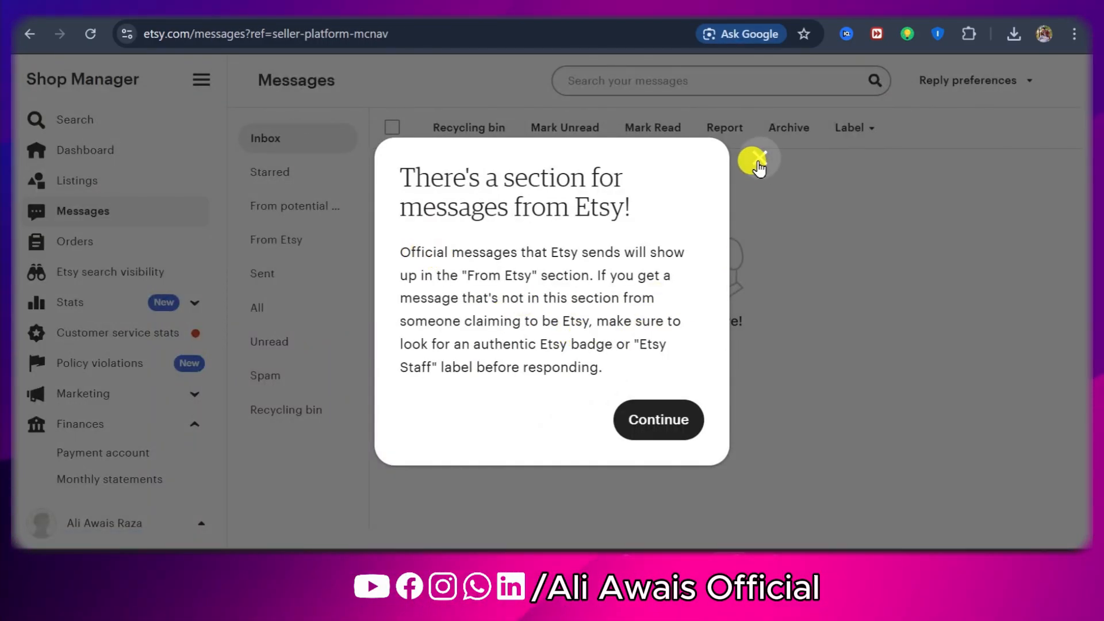
{"action": "left_click", "coordinate": [757, 163]}
{"action": "left_click", "coordinate": [263, 383]}
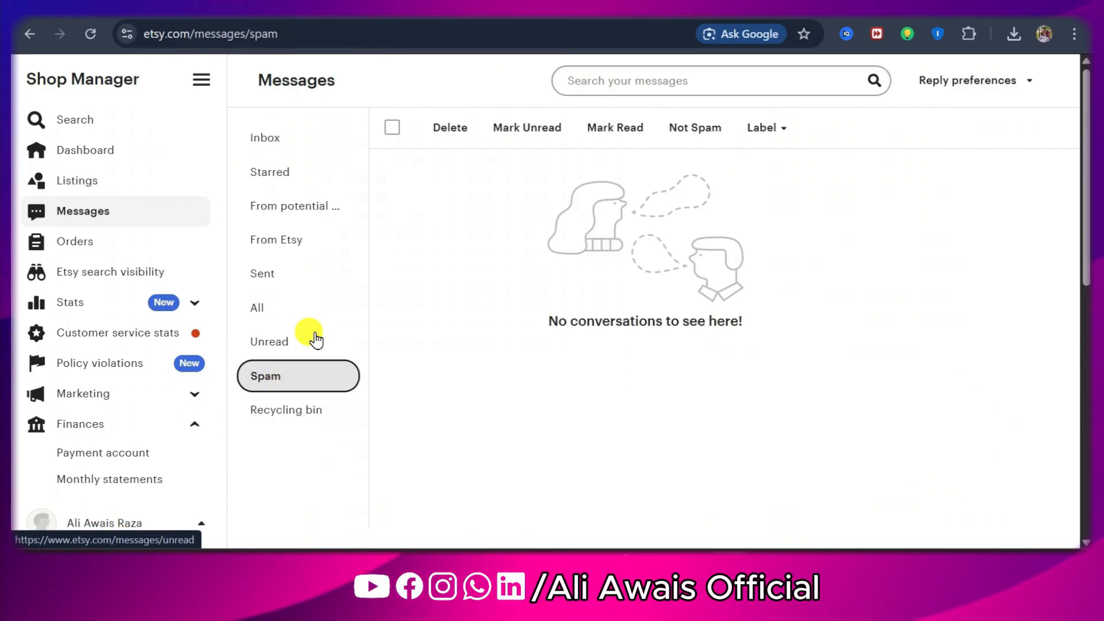
{"action": "left_click", "coordinate": [319, 144]}
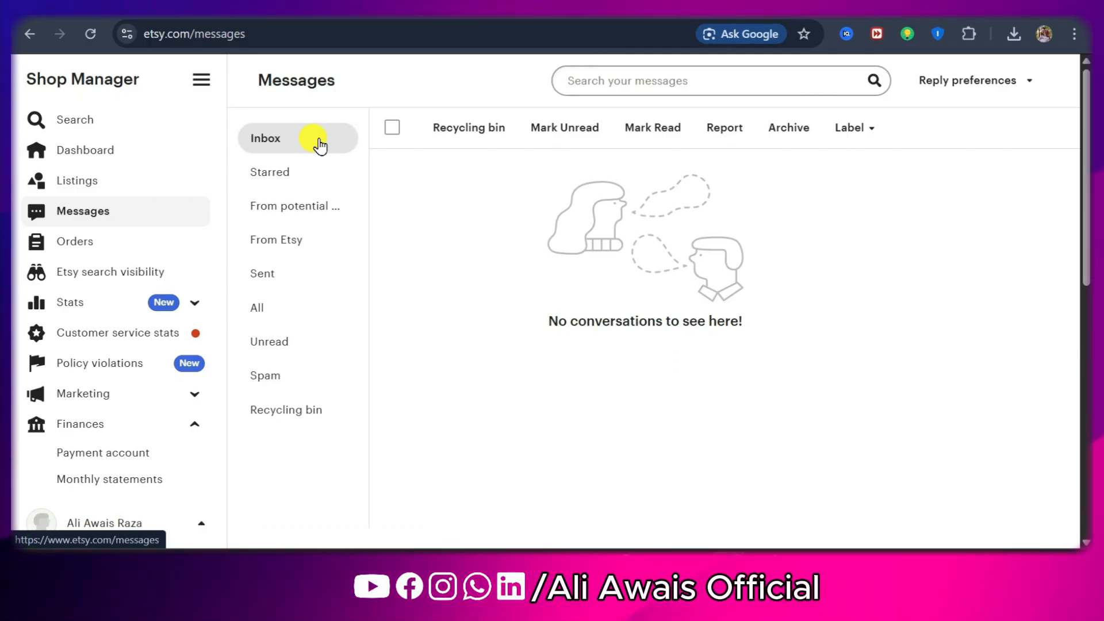
- Go to Orders and expand the sidebar's Stats section to show Shop traffic and Marketplace insights
{"action": "left_click", "coordinate": [110, 254]}
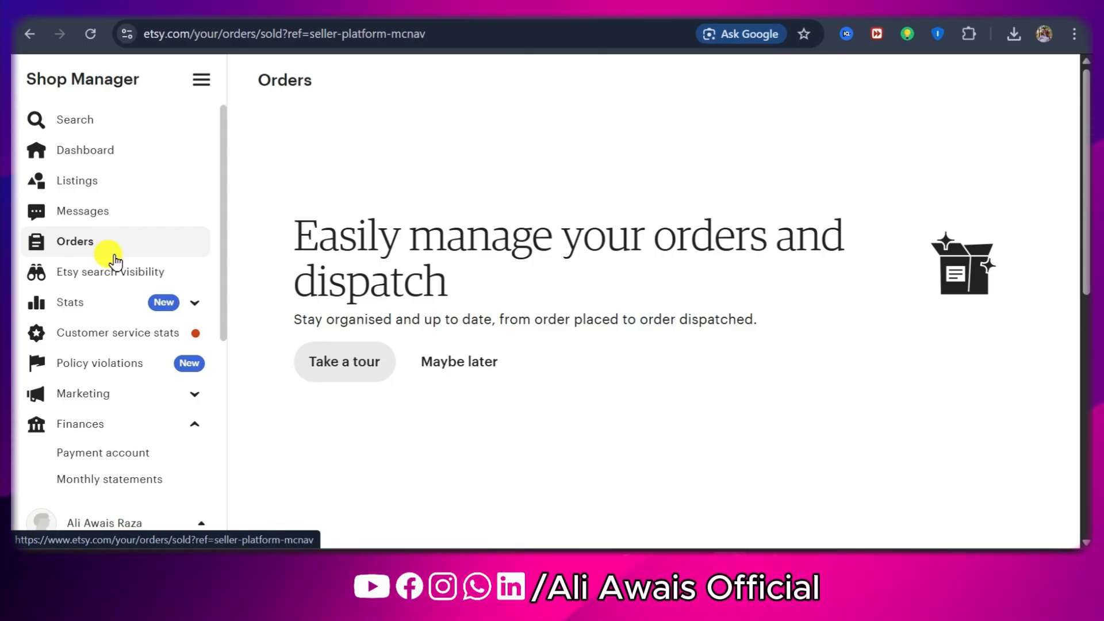
{"action": "scroll", "coordinate": [114, 260], "scroll_direction": "down", "scroll_amount": 2}
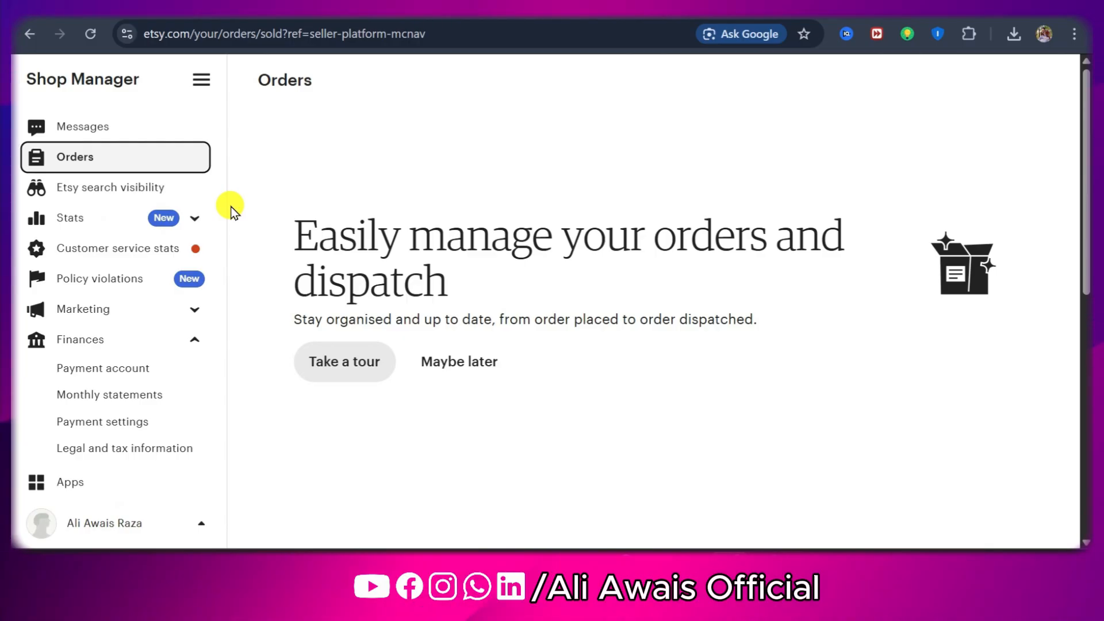
{"action": "left_click", "coordinate": [126, 222]}
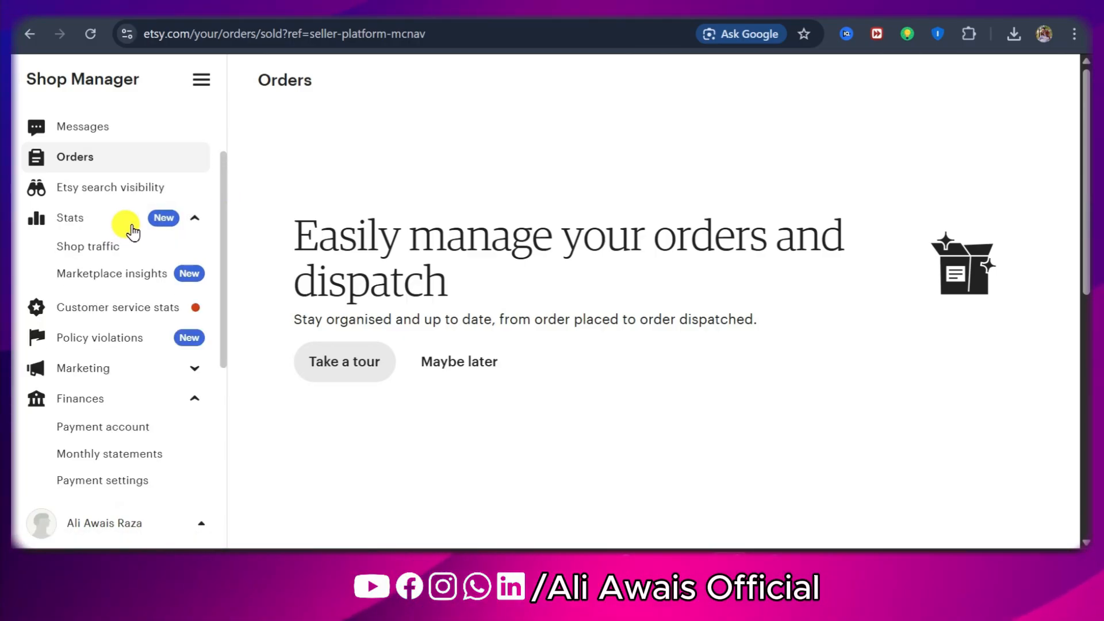
{"action": "scroll", "coordinate": [136, 230], "scroll_direction": "down", "scroll_amount": 2}
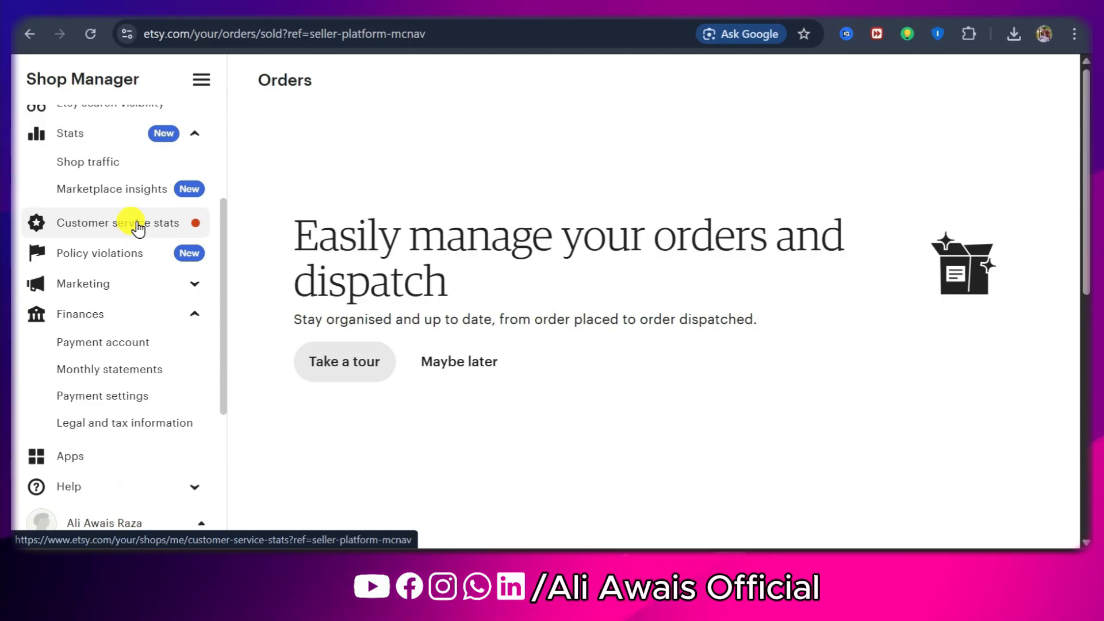
{"action": "scroll", "coordinate": [133, 225], "scroll_direction": "down", "scroll_amount": 2}
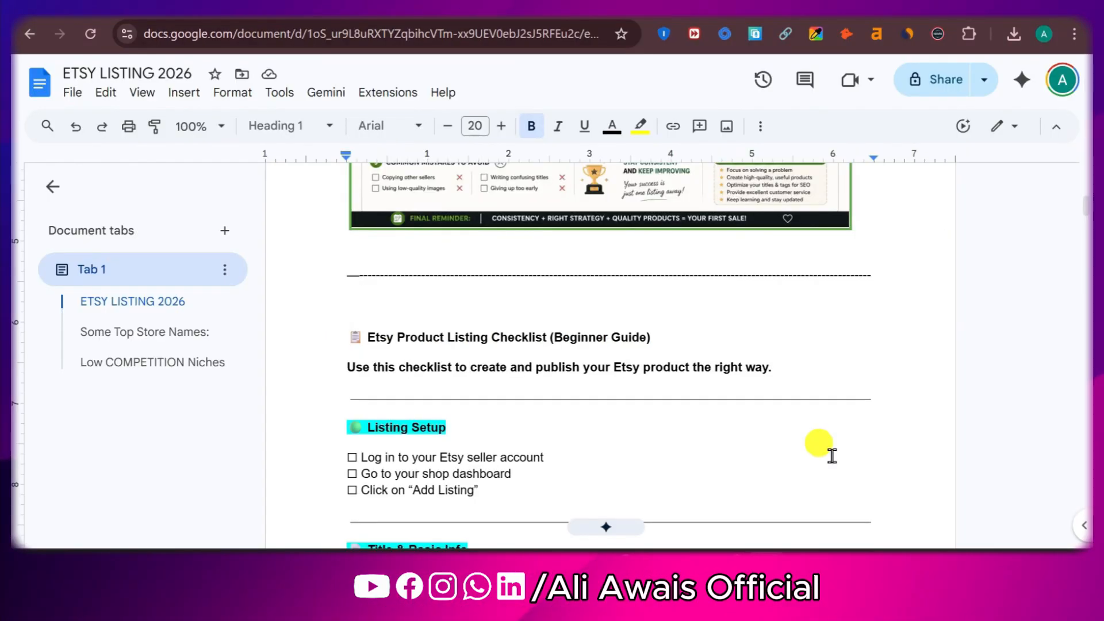
- Scroll the ETSY LISTING 2026 checklist from Listing Setup down to the Some Top Store Names heading
{"action": "scroll", "coordinate": [782, 384], "scroll_direction": "down", "scroll_amount": 2}
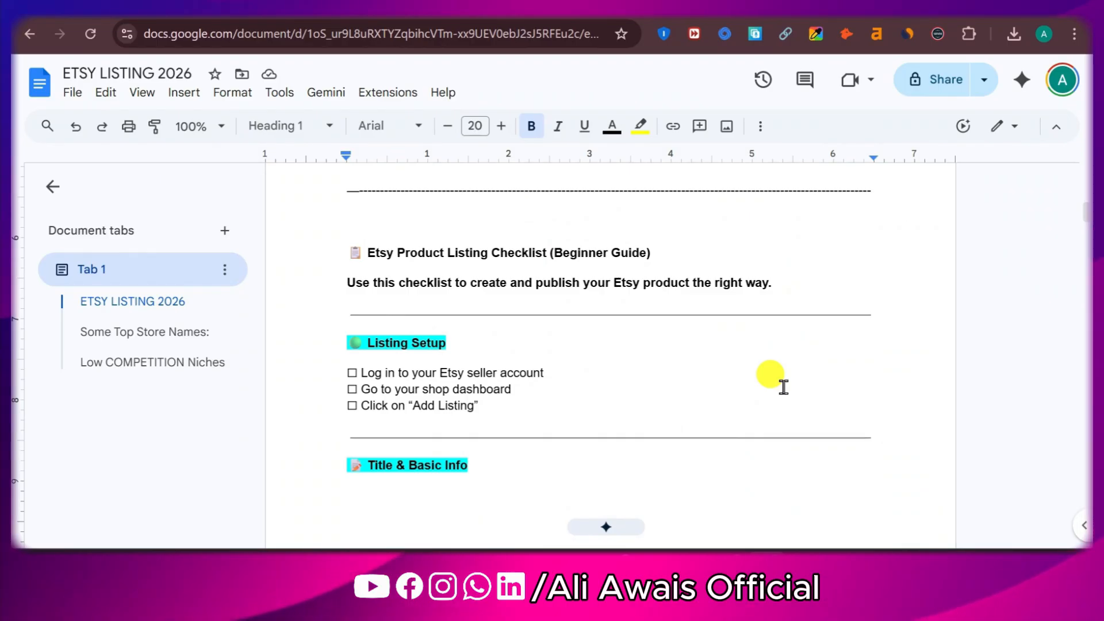
{"action": "scroll", "coordinate": [783, 387], "scroll_direction": "down", "scroll_amount": 2}
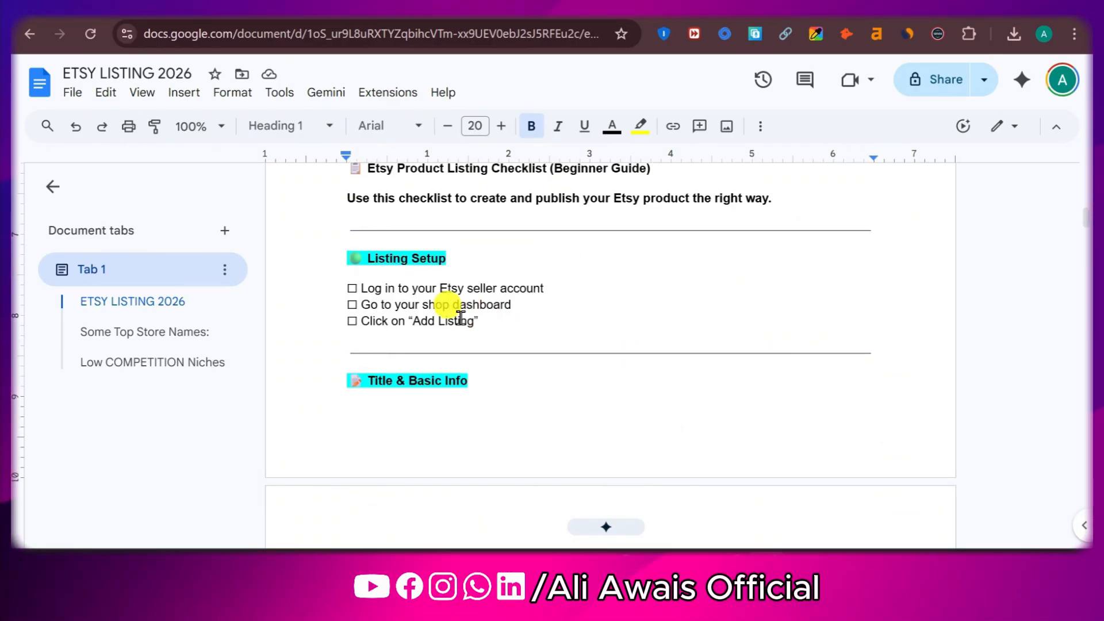
{"action": "scroll", "coordinate": [469, 290], "scroll_direction": "down", "scroll_amount": 2}
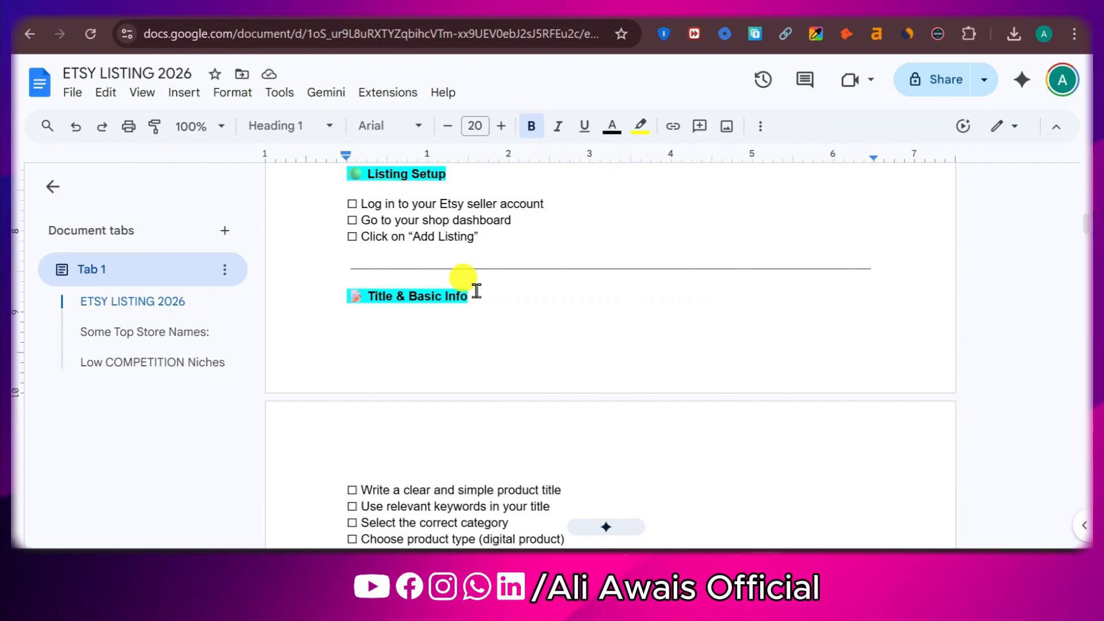
{"action": "scroll", "coordinate": [477, 291], "scroll_direction": "down", "scroll_amount": 3}
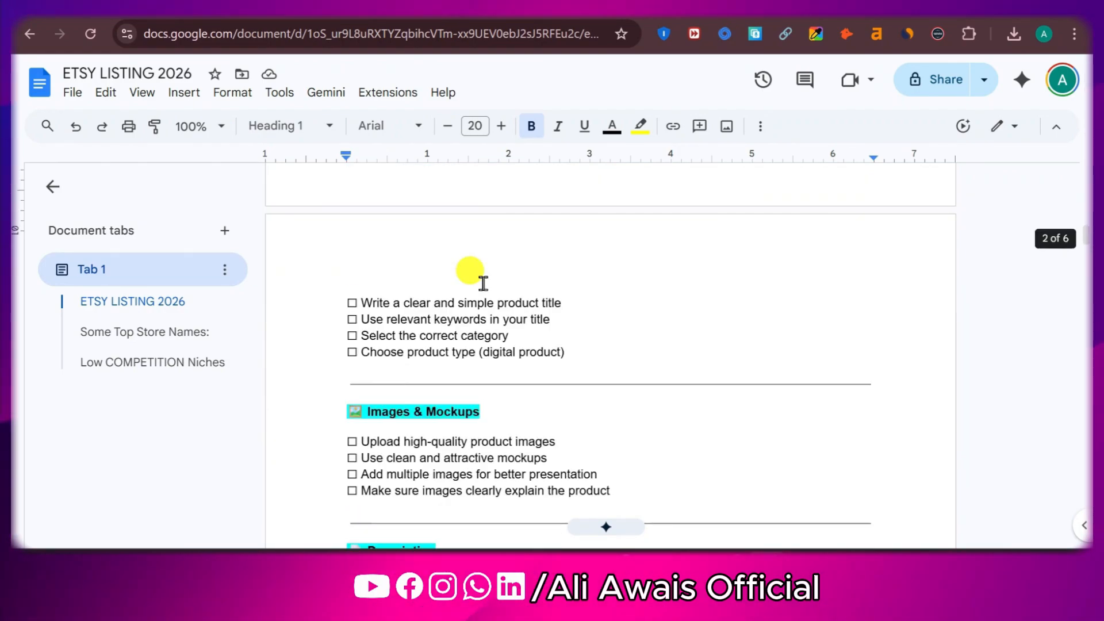
{"action": "scroll", "coordinate": [486, 279], "scroll_direction": "down", "scroll_amount": 2}
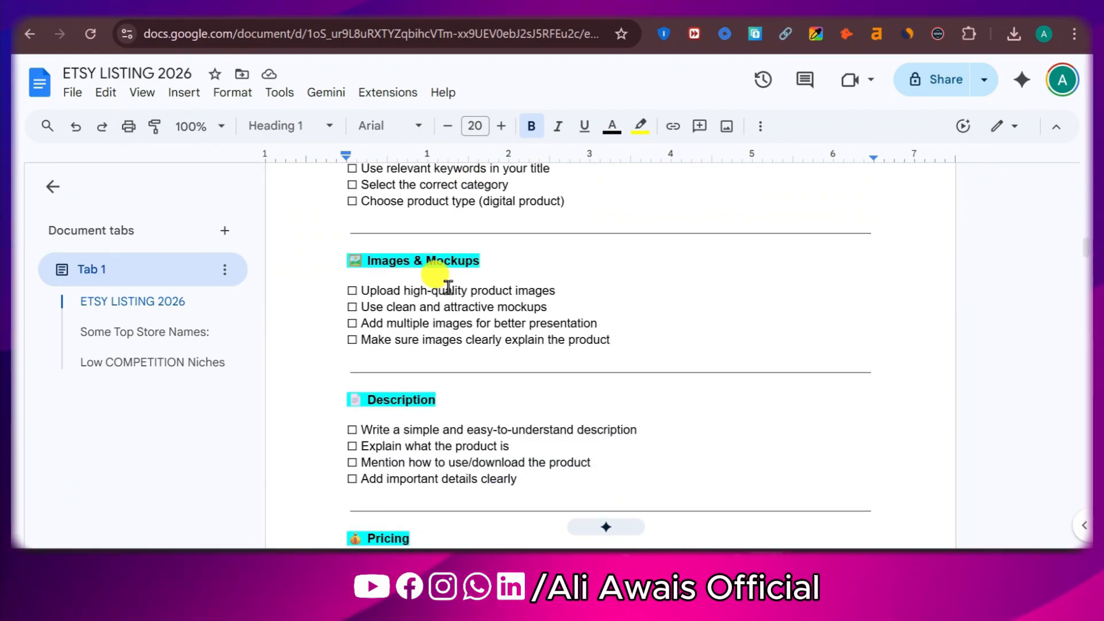
{"action": "scroll", "coordinate": [460, 281], "scroll_direction": "down", "scroll_amount": 3}
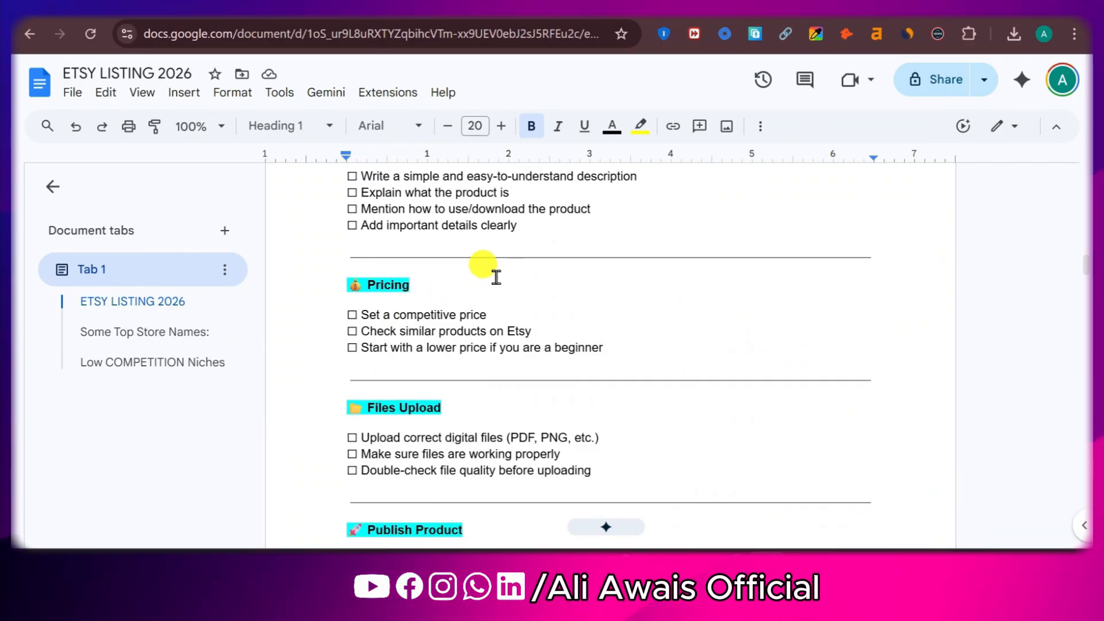
{"action": "scroll", "coordinate": [496, 277], "scroll_direction": "down", "scroll_amount": 2}
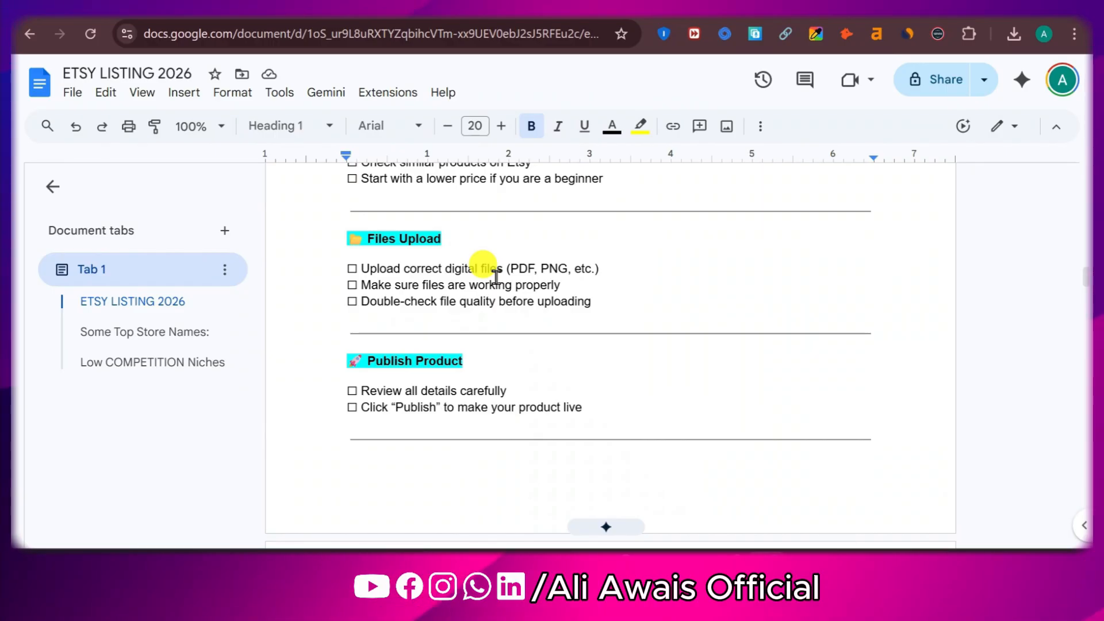
{"action": "scroll", "coordinate": [496, 277], "scroll_direction": "down", "scroll_amount": 1}
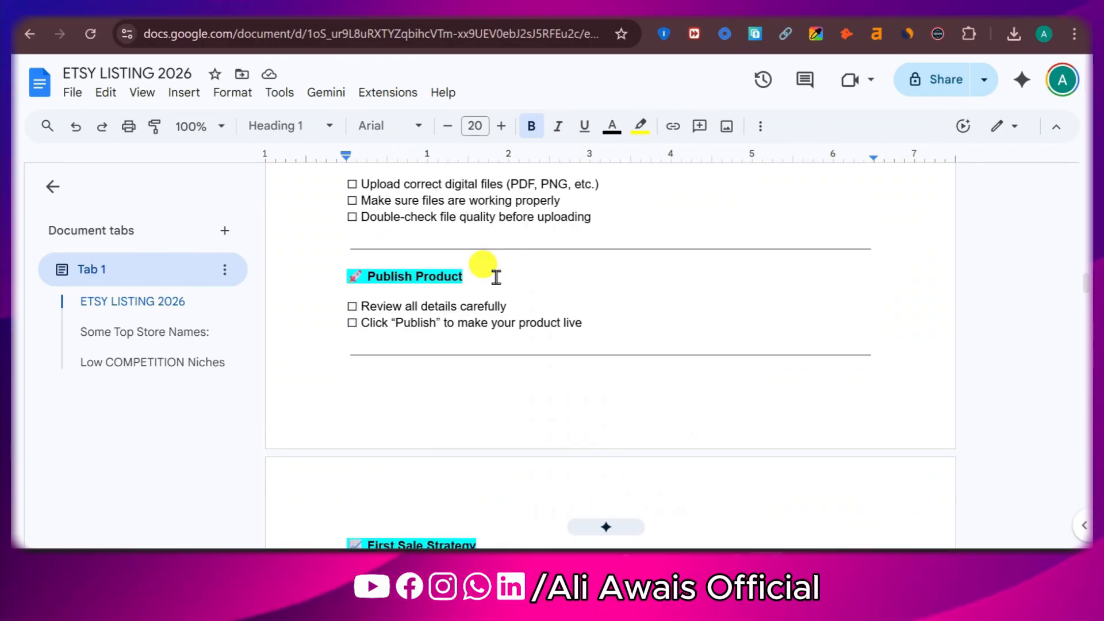
{"action": "scroll", "coordinate": [495, 277], "scroll_direction": "down", "scroll_amount": 1}
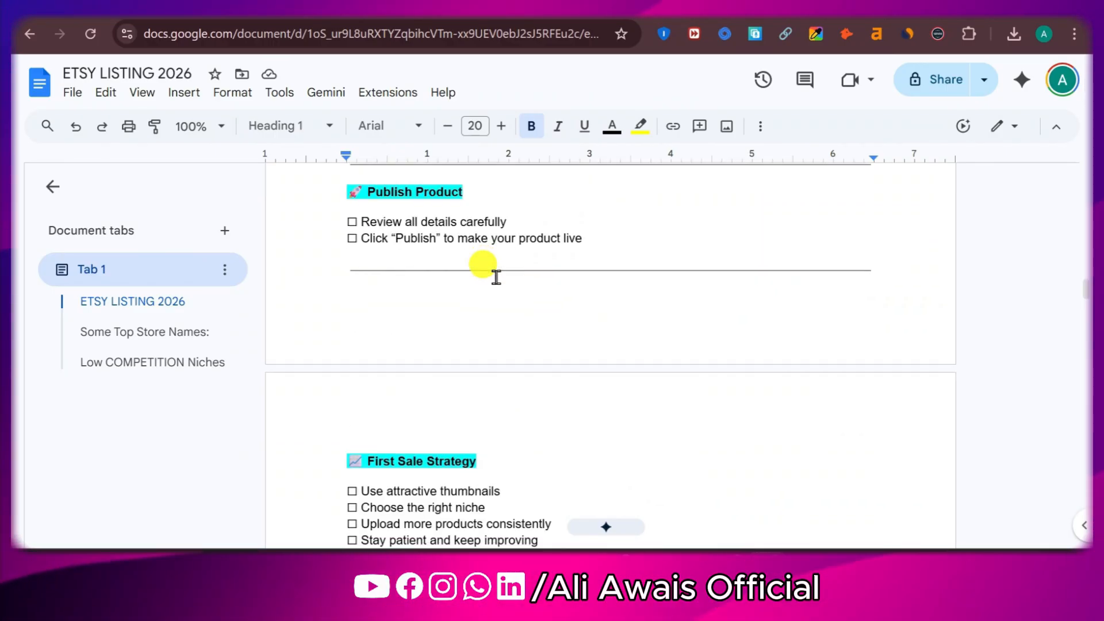
{"action": "scroll", "coordinate": [496, 273], "scroll_direction": "down", "scroll_amount": 1}
{"action": "scroll", "coordinate": [503, 285], "scroll_direction": "down", "scroll_amount": 1}
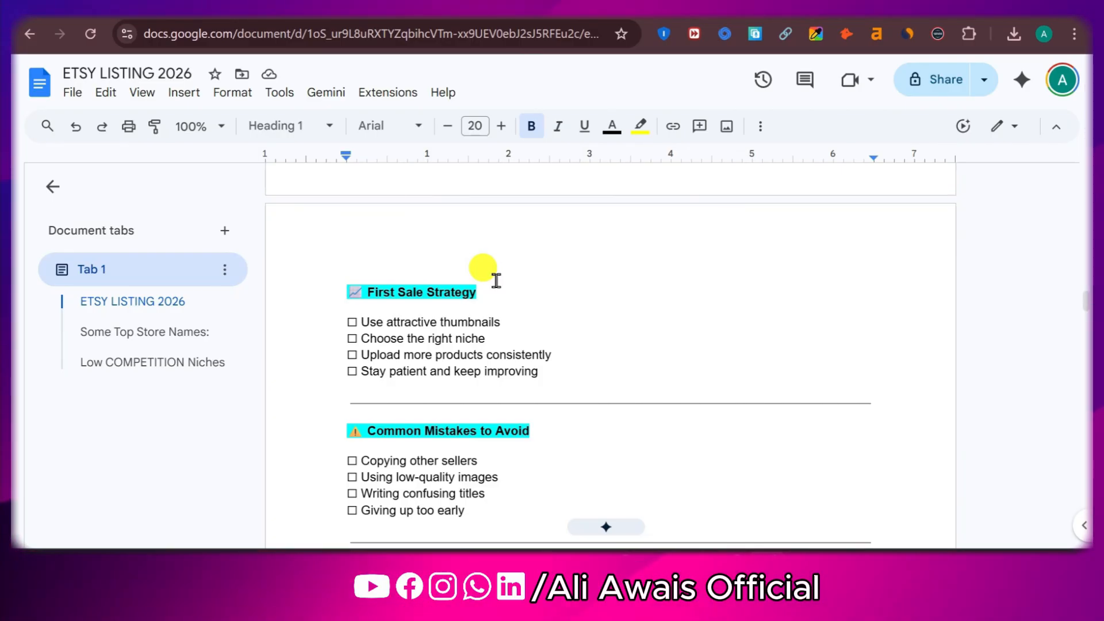
{"action": "scroll", "coordinate": [492, 286], "scroll_direction": "down", "scroll_amount": 3}
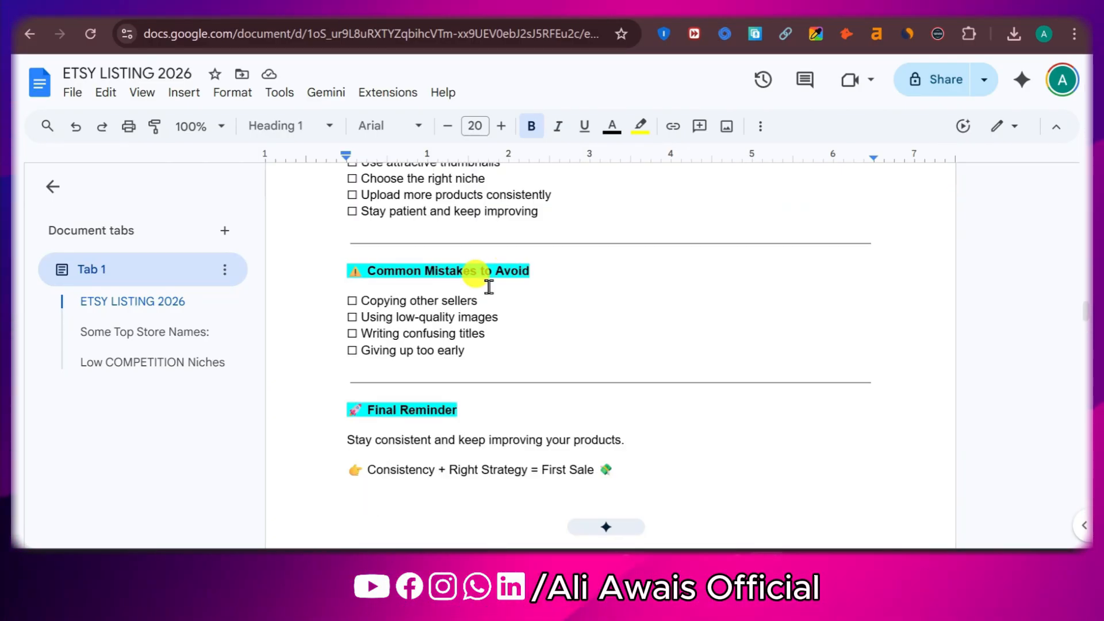
{"action": "scroll", "coordinate": [497, 297], "scroll_direction": "down", "scroll_amount": 2}
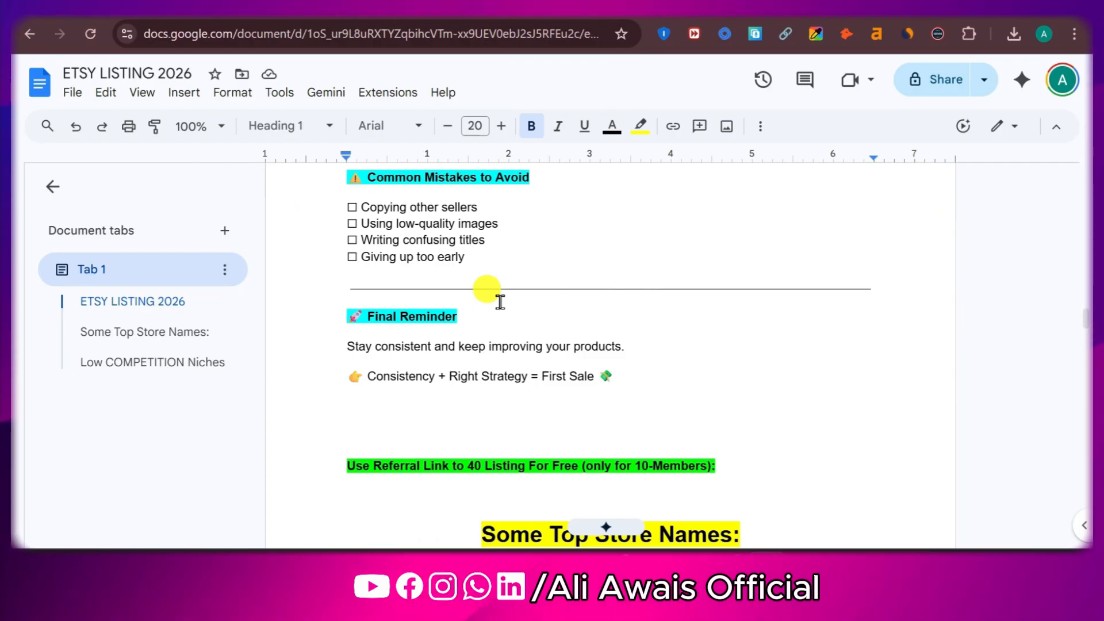
{"action": "scroll", "coordinate": [501, 302], "scroll_direction": "down", "scroll_amount": 4}
{"action": "scroll", "coordinate": [500, 302], "scroll_direction": "up", "scroll_amount": 4}
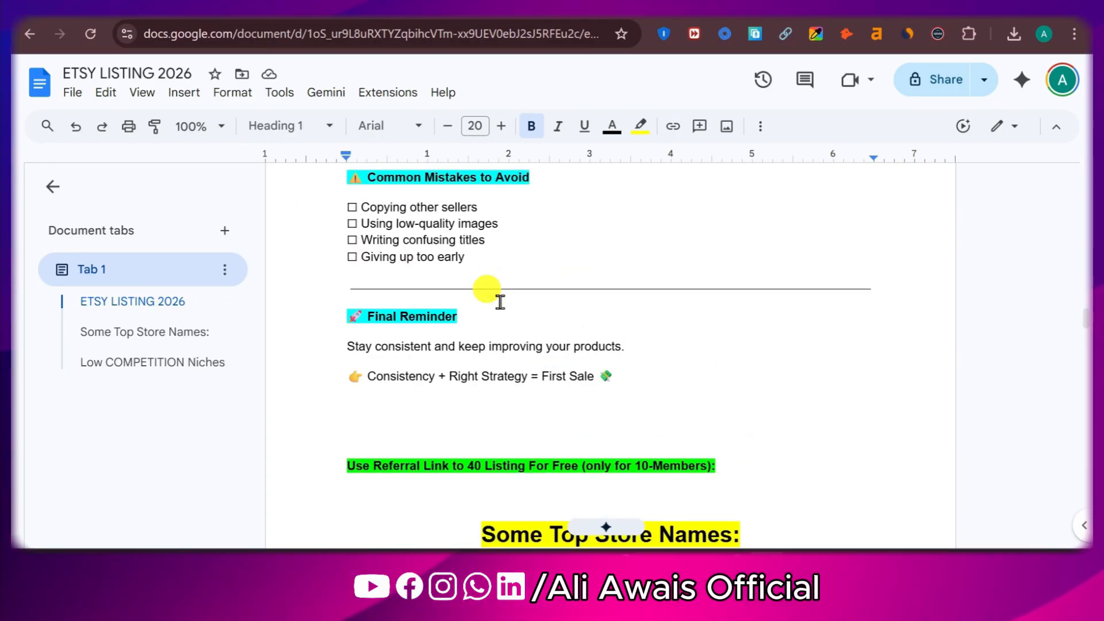
{"action": "scroll", "coordinate": [501, 299], "scroll_direction": "down", "scroll_amount": 5}
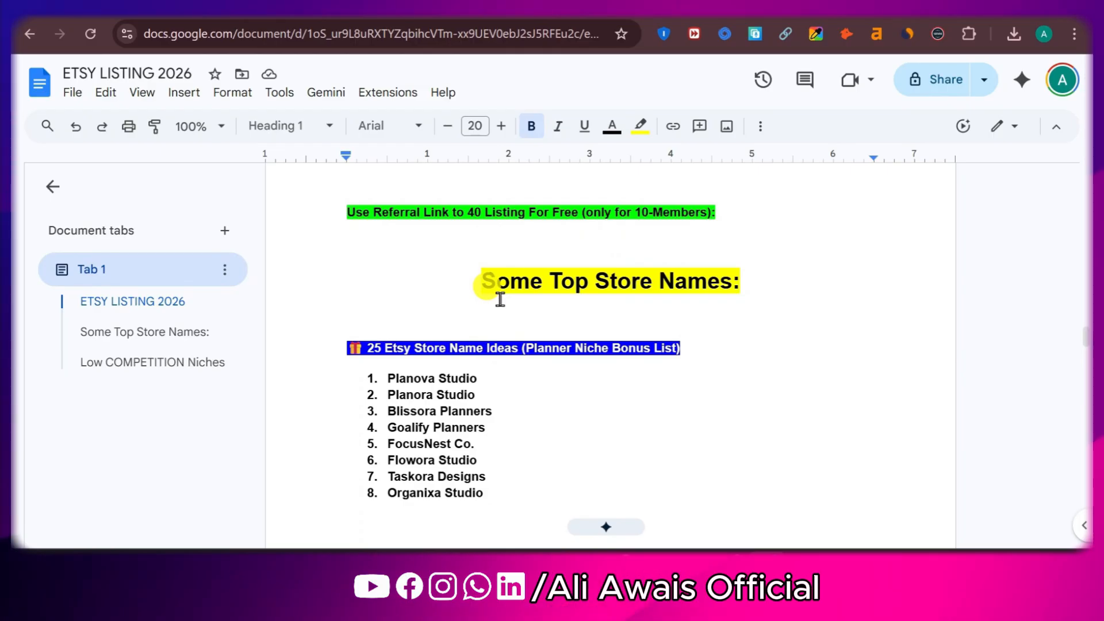
{"action": "scroll", "coordinate": [500, 299], "scroll_direction": "down", "scroll_amount": 7}
{"action": "scroll", "coordinate": [501, 299], "scroll_direction": "up", "scroll_amount": 10}
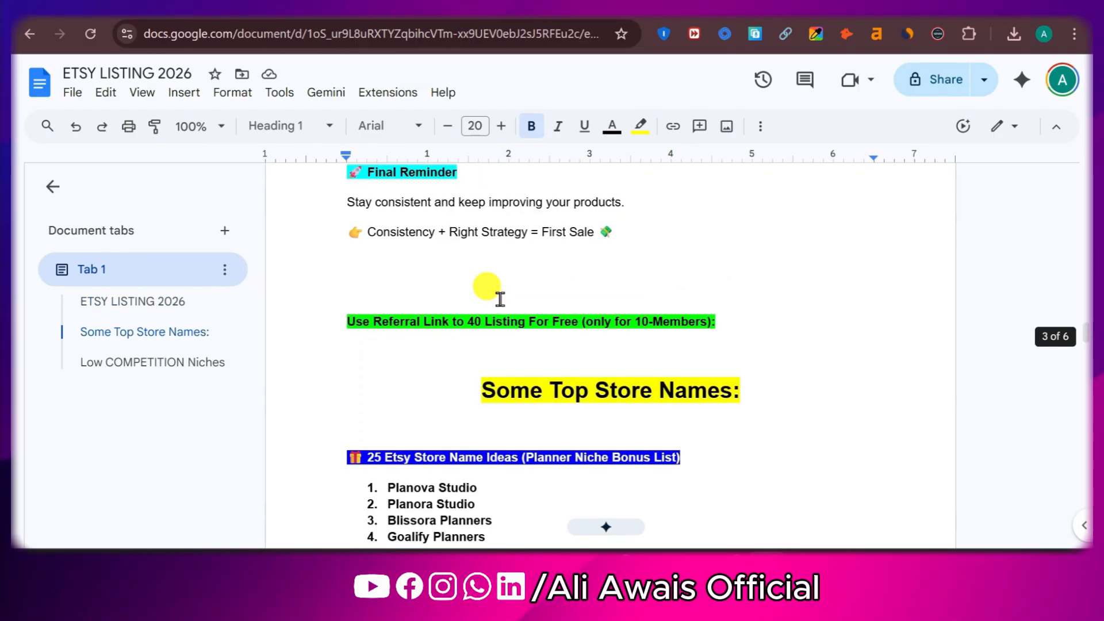
{"action": "scroll", "coordinate": [500, 299], "scroll_direction": "up", "scroll_amount": 3}
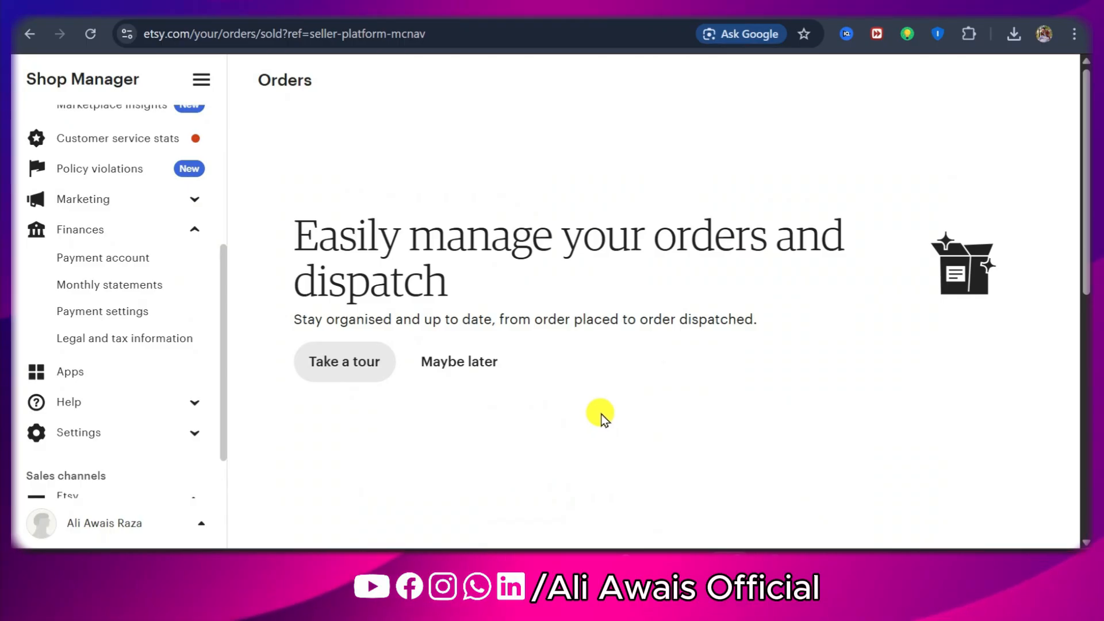
- Back on the Orders page, scroll the sidebar down to Sales channels and the page back to the top
{"action": "scroll", "coordinate": [147, 372], "scroll_direction": "down", "scroll_amount": 3}
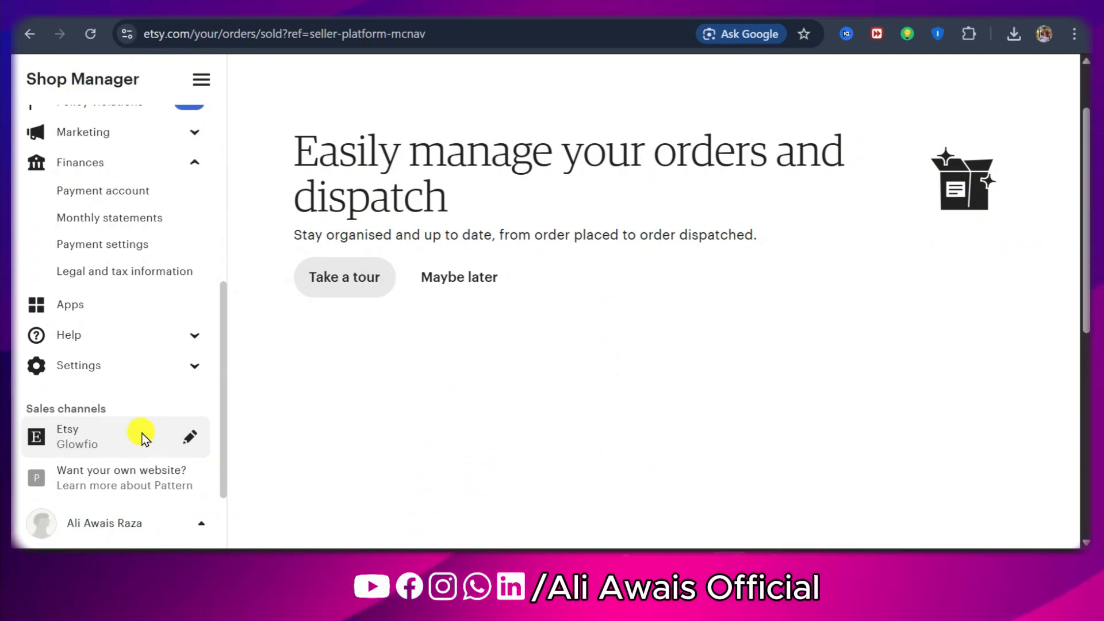
{"action": "scroll", "coordinate": [529, 338], "scroll_direction": "up", "scroll_amount": 2}
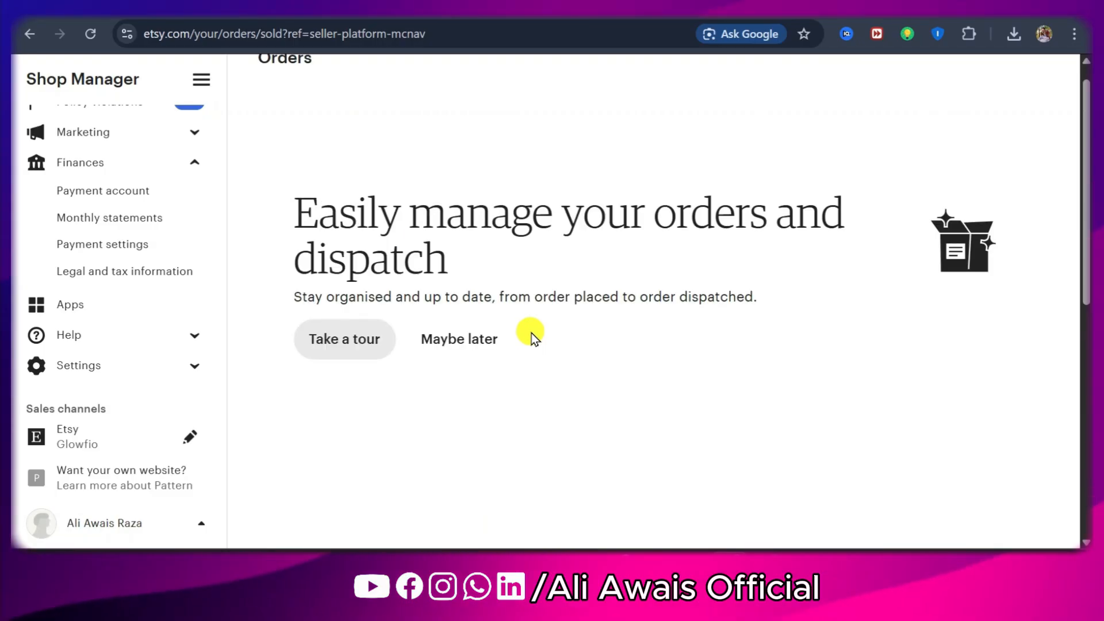